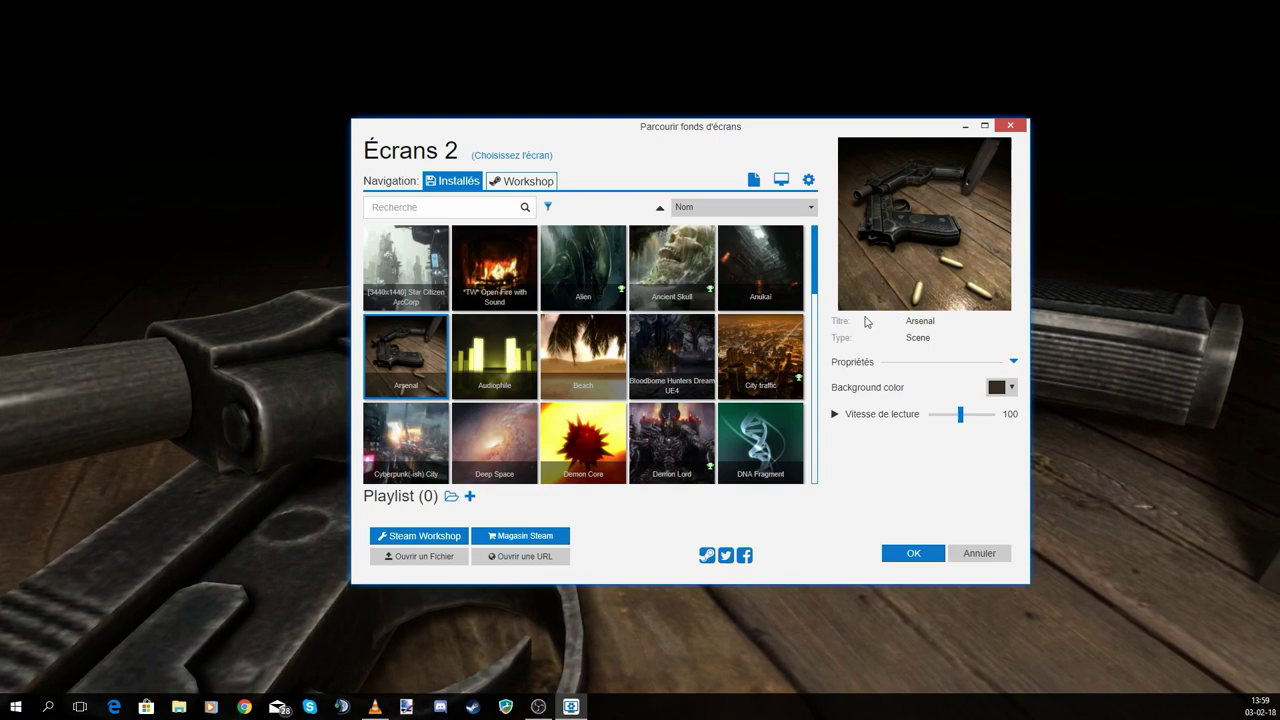
- Apply the installed City traffic wallpaper and clear the browser window to show it on the desktop
left_click(766, 343)
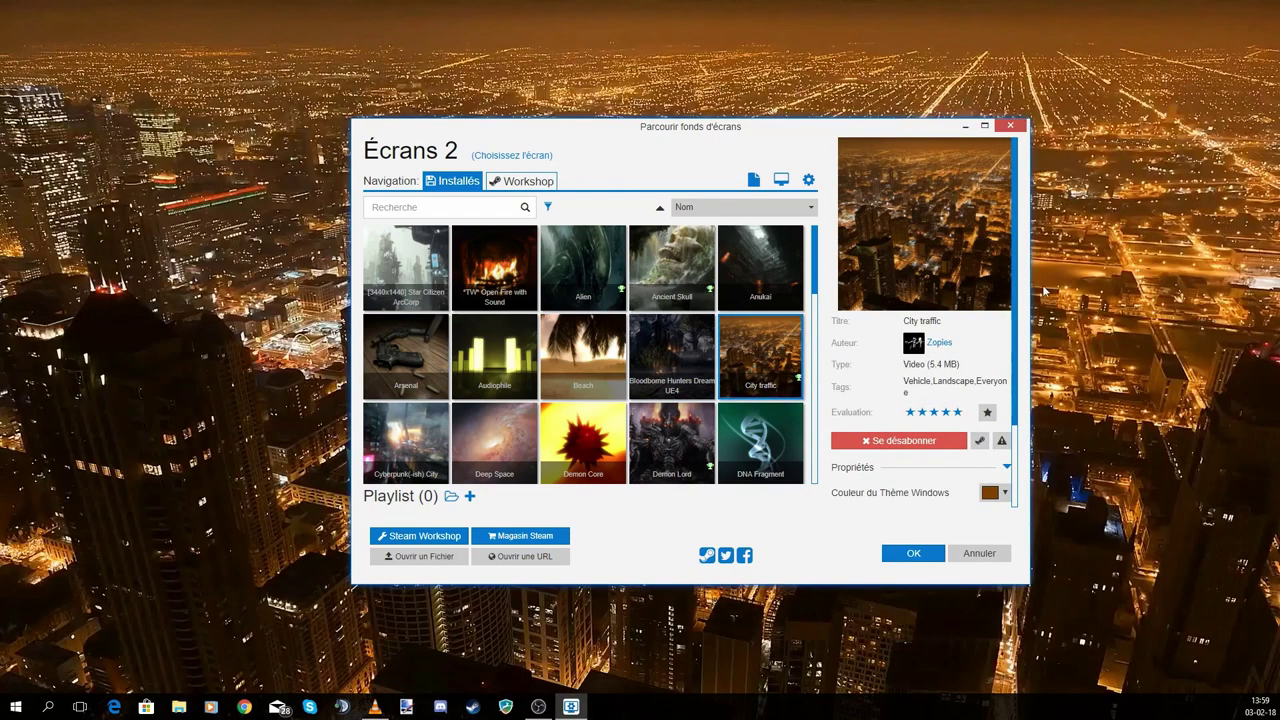
left_click(1010, 126)
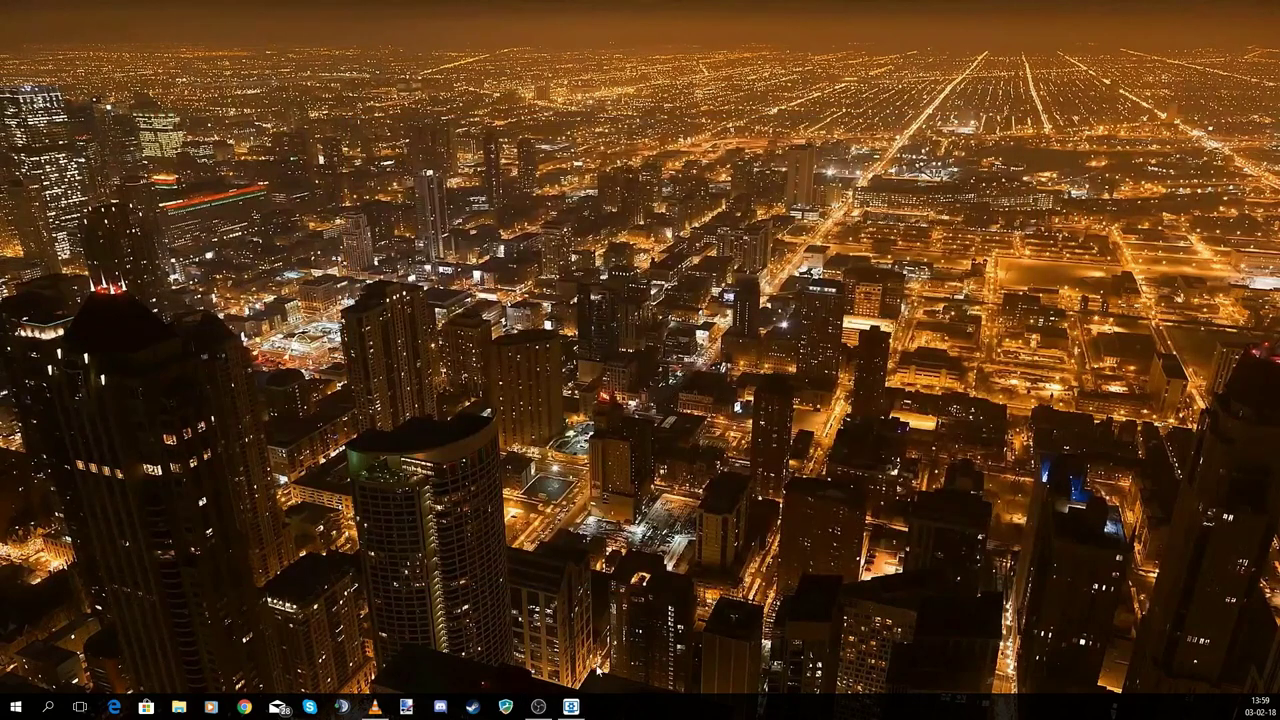
- Reopen the wallpaper browser, apply the Anukai wallpaper and minimize the browser to show the full desktop
left_click(574, 707)
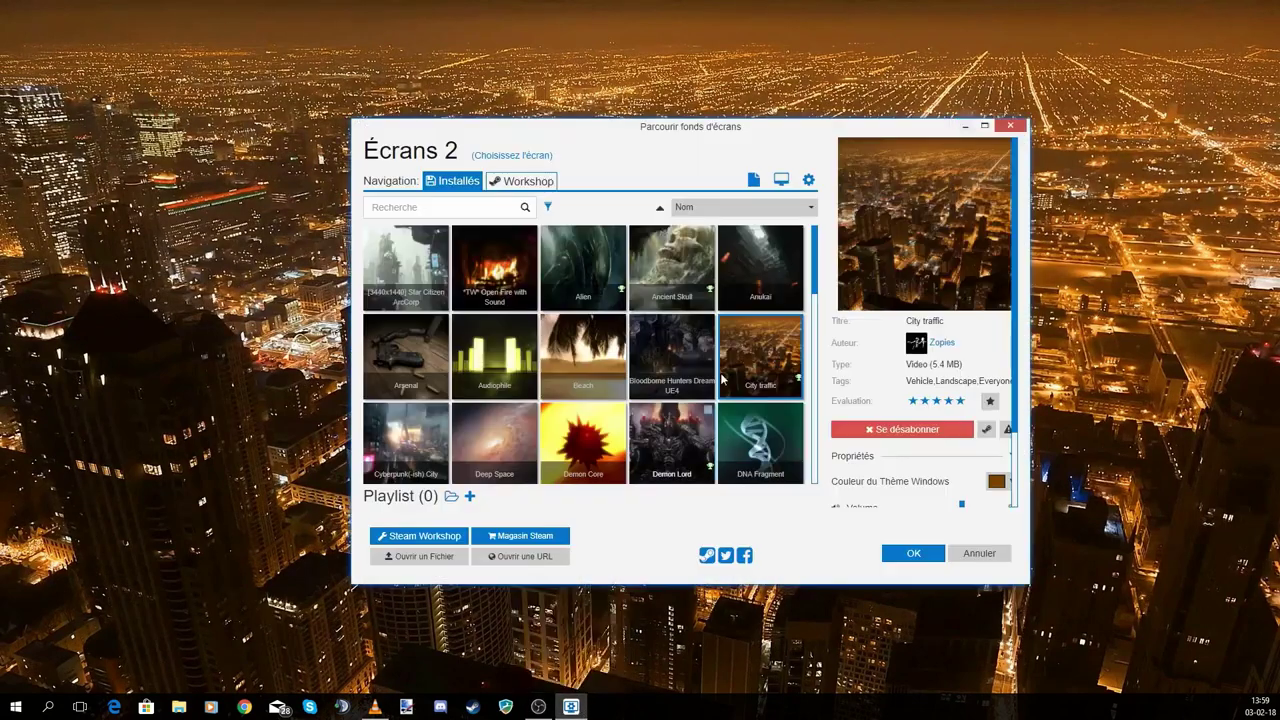
left_click(795, 270)
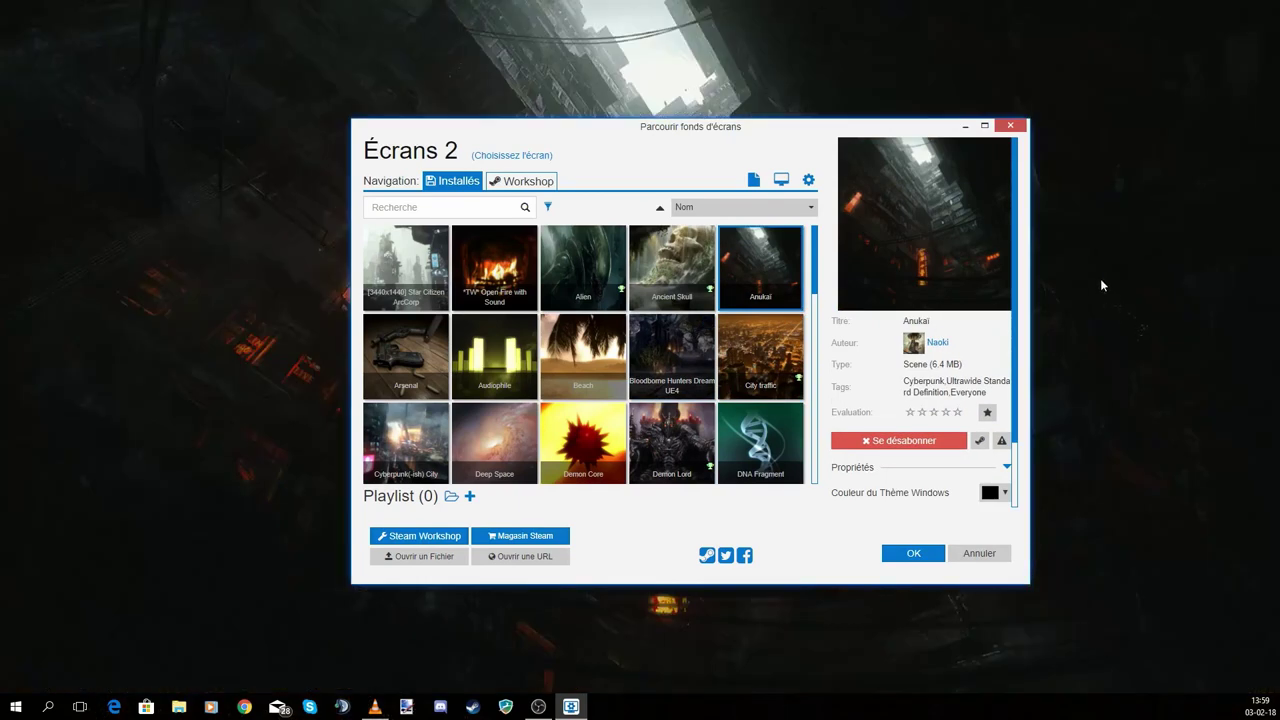
left_click(965, 126)
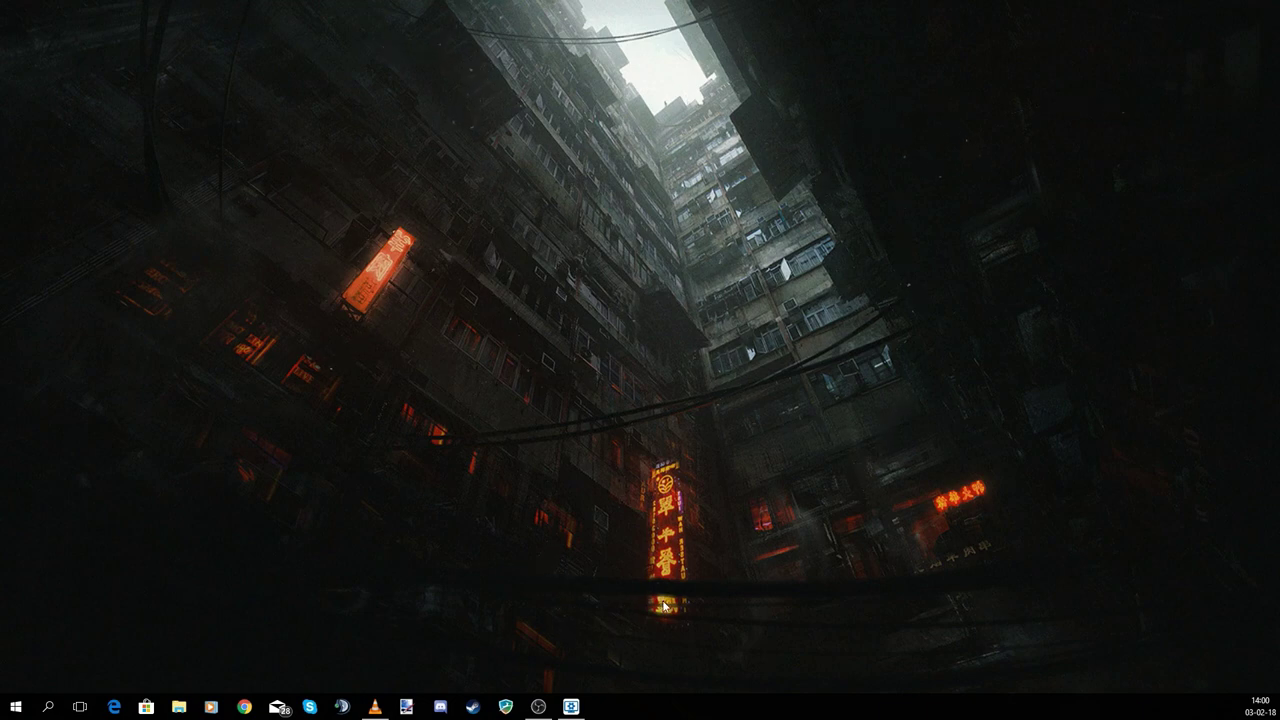
- Restore the wallpaper browser, apply the Audiophile wallpaper and minimize the browser to show the full desktop
left_click(572, 707)
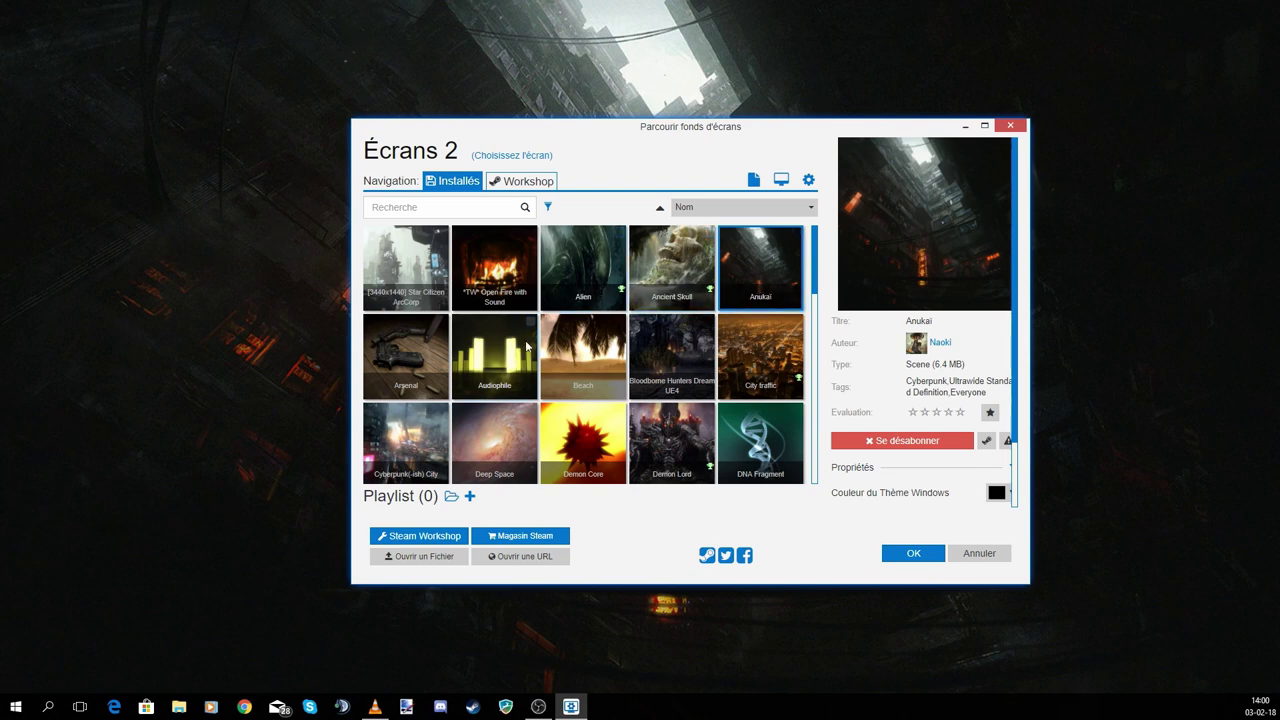
left_click(494, 358)
left_click(965, 126)
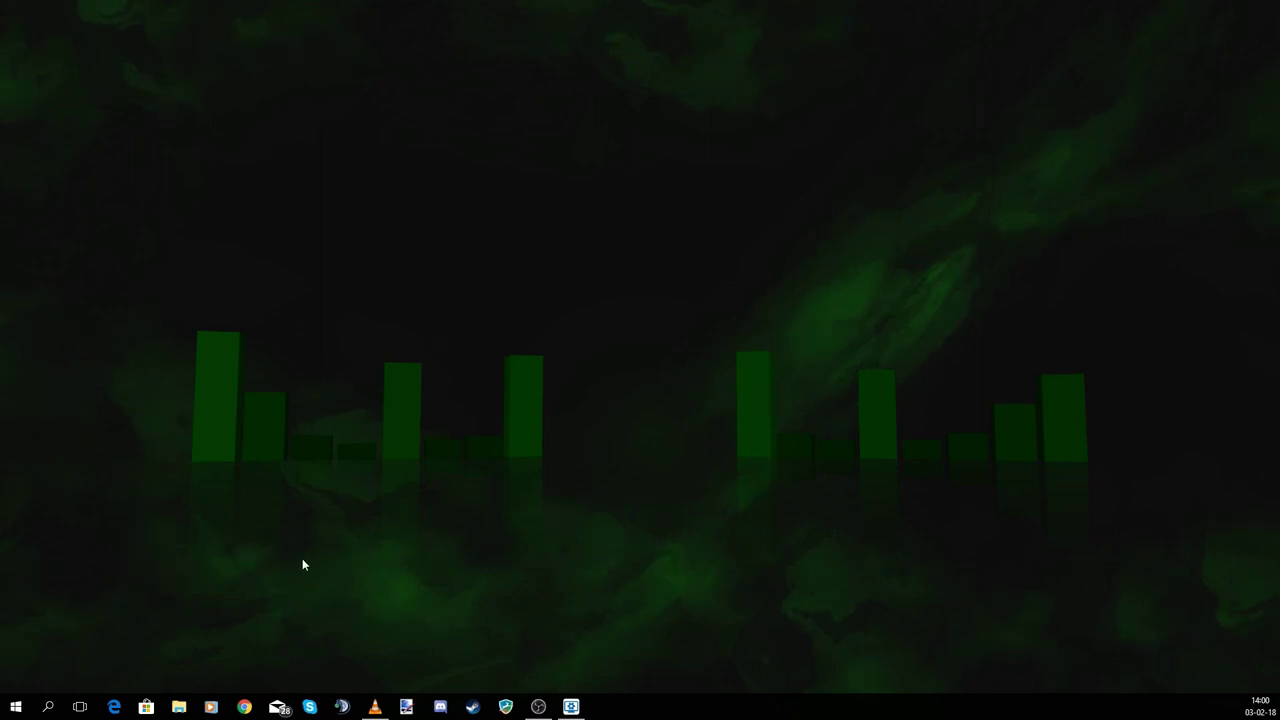
- Switch to VLC, move its window higher, start playing the Busy Beat track and minimize the player
left_click(375, 707)
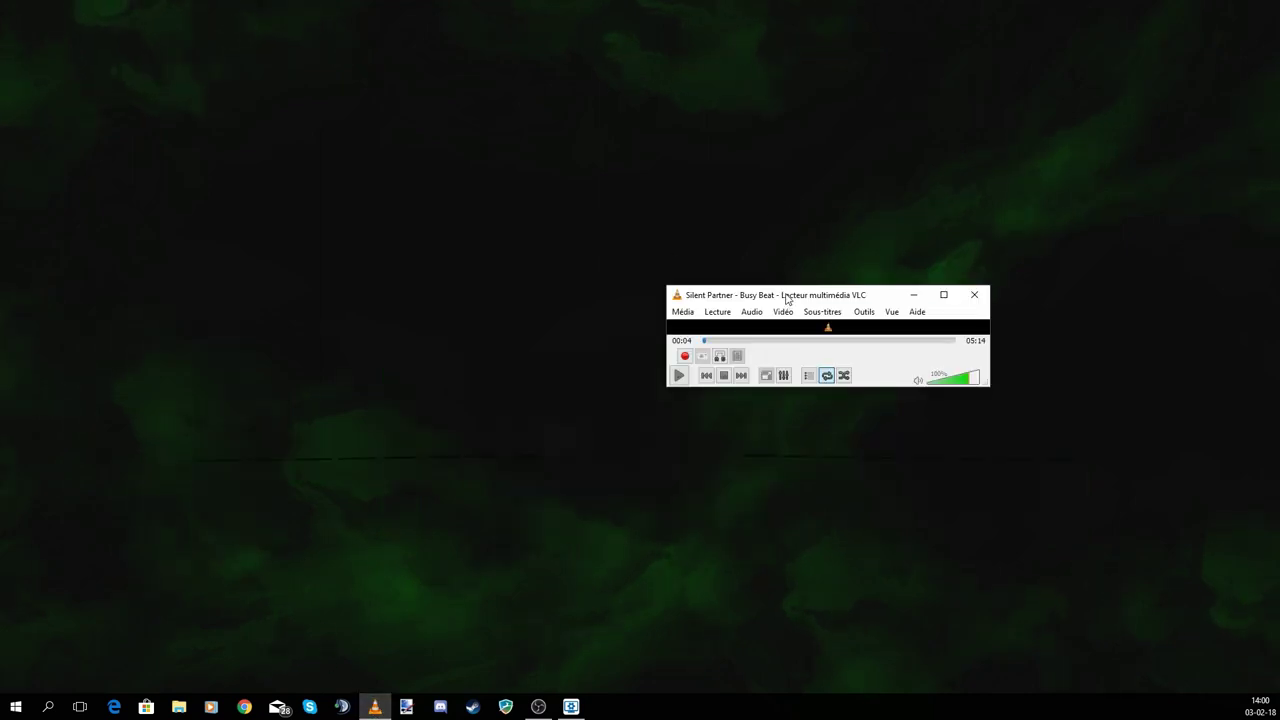
left_click_drag(786, 299, 744, 171)
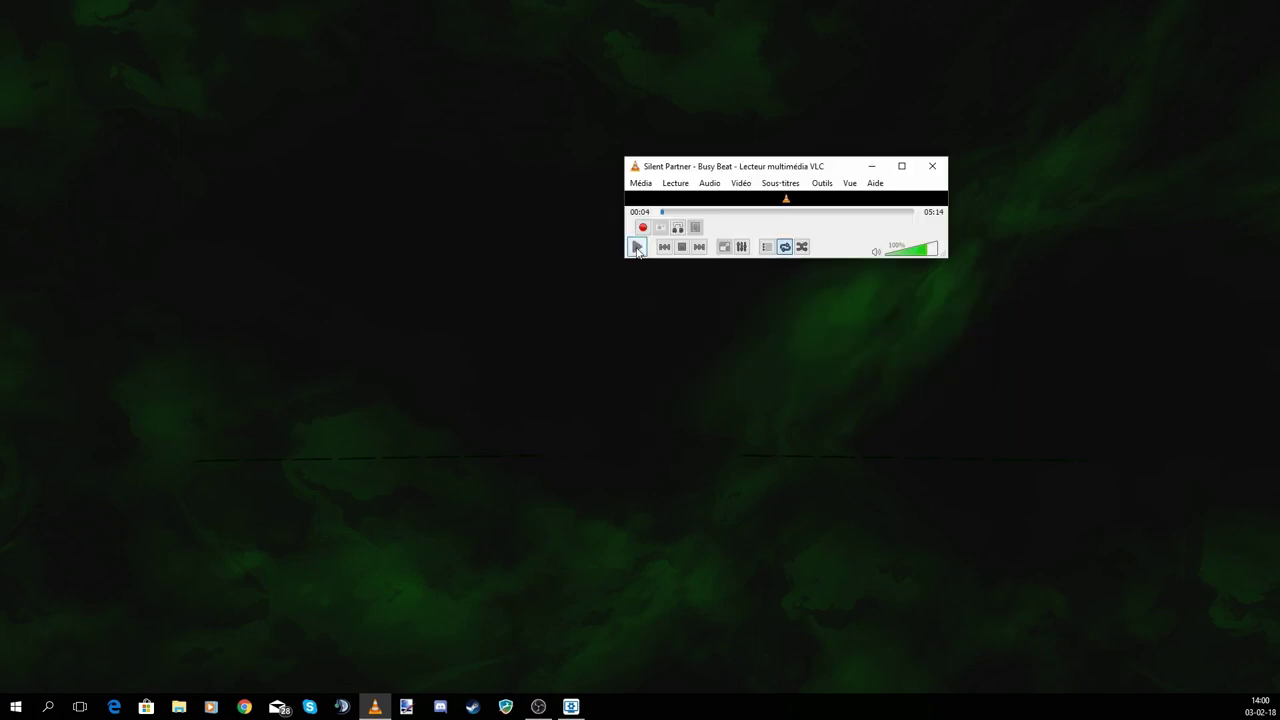
left_click(868, 168)
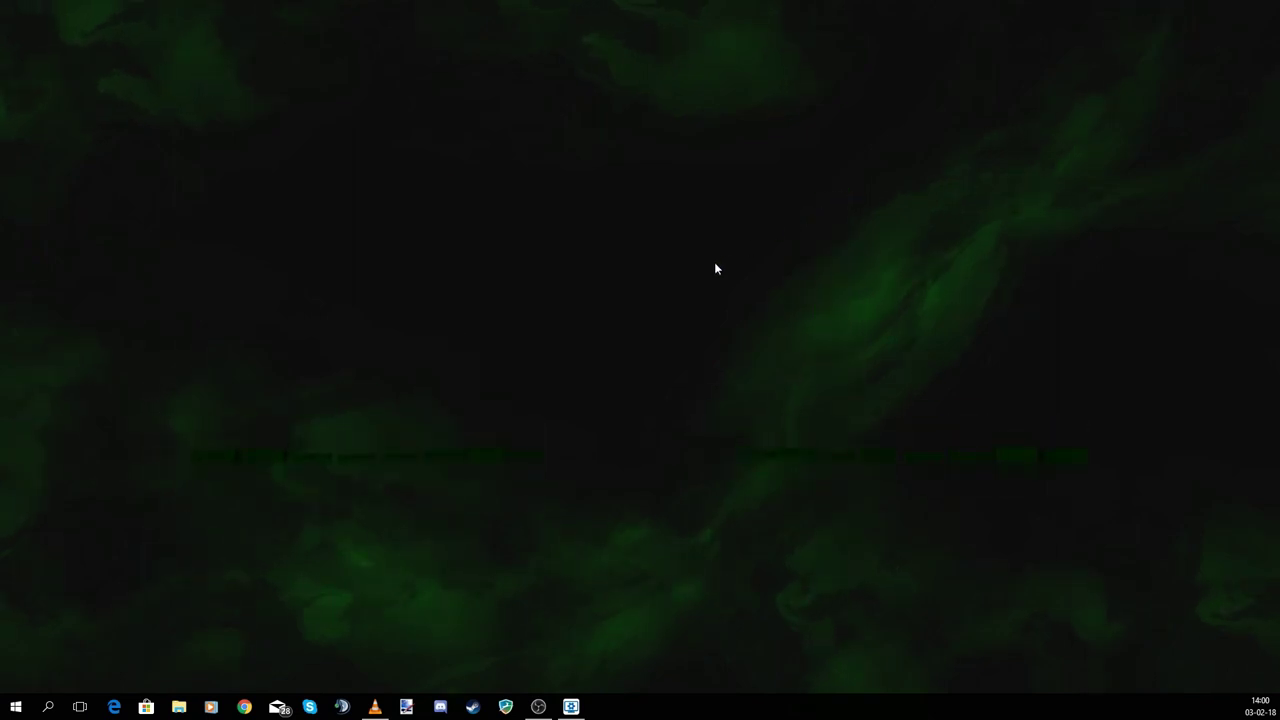
- Restore VLC, skip the Busy Beat track ahead to about 01:55 and minimize the player to watch the audio bars
left_click(376, 707)
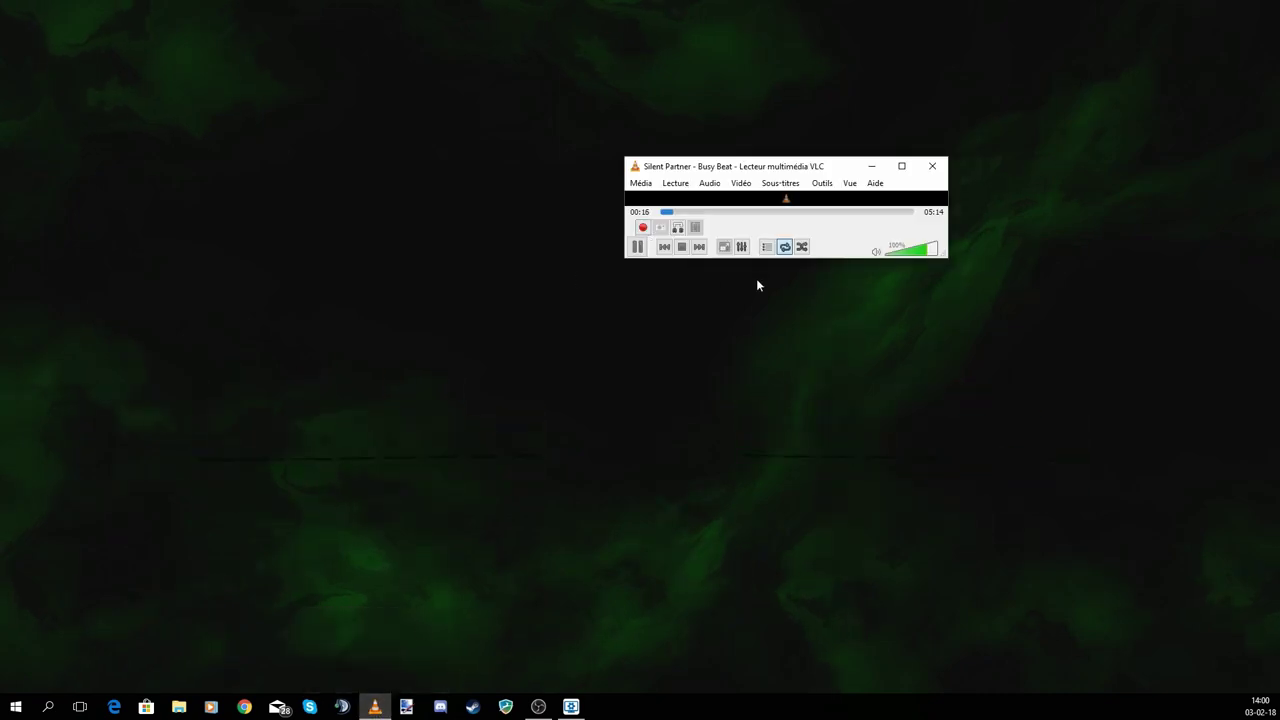
left_click(751, 212)
left_click(829, 352)
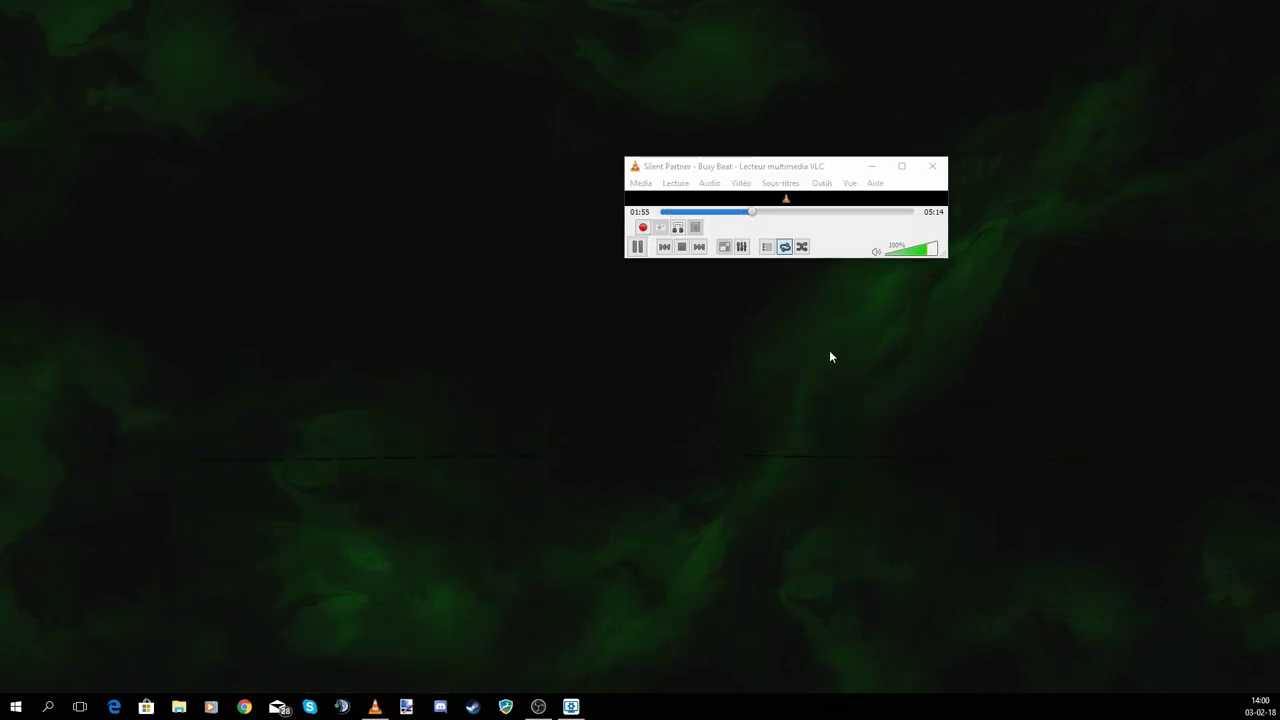
left_click(871, 166)
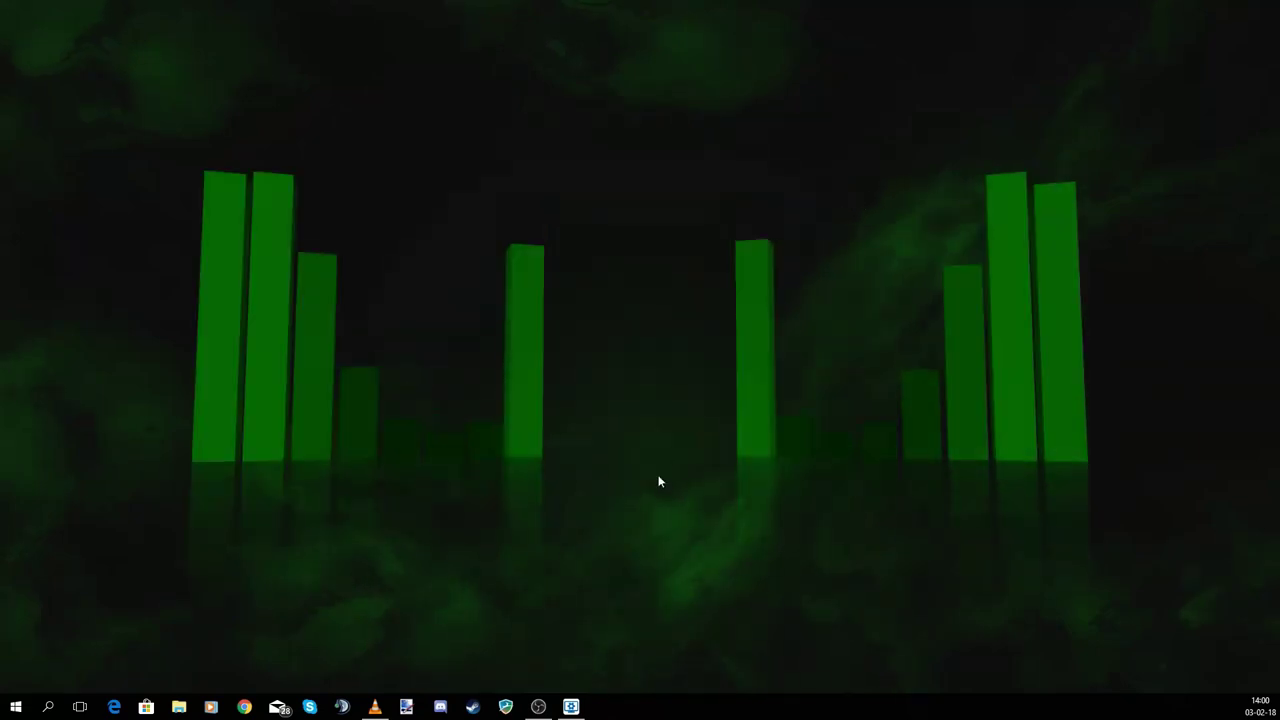
- Restore VLC, move its window clear of the audio bars and close the player
left_click(374, 706)
left_click_drag(734, 175, 534, 136)
left_click(571, 298)
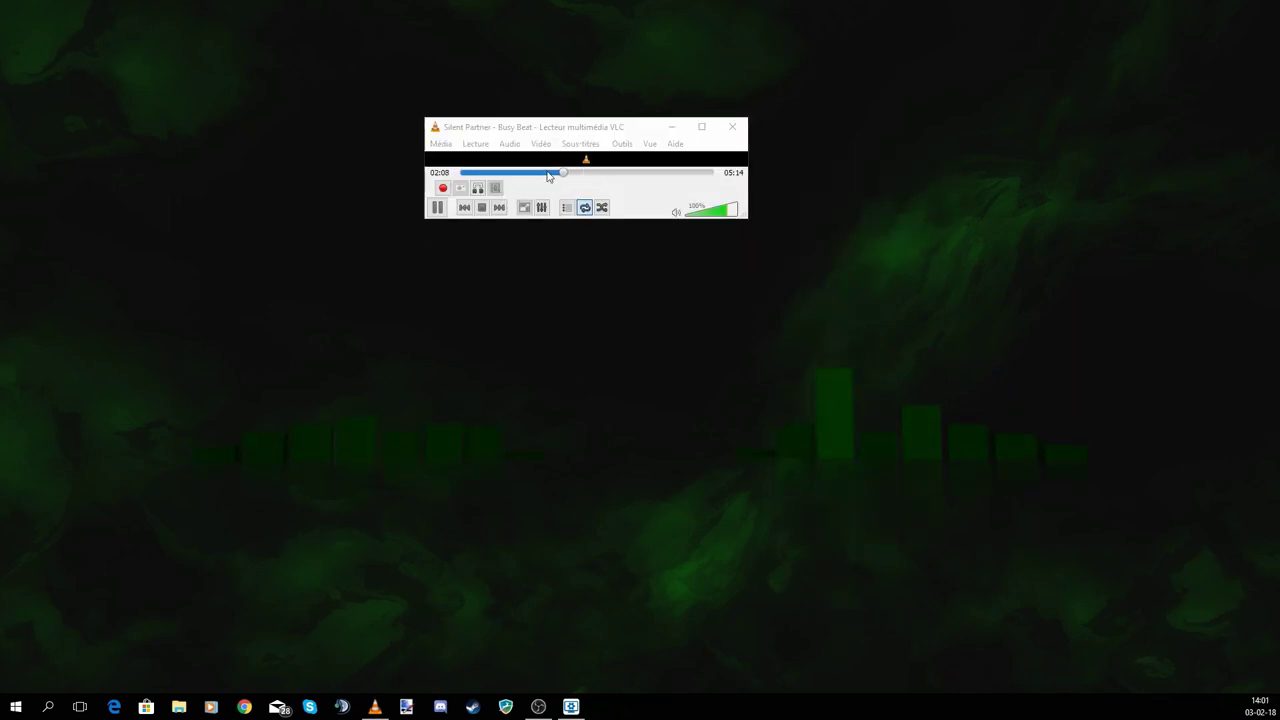
left_click(732, 127)
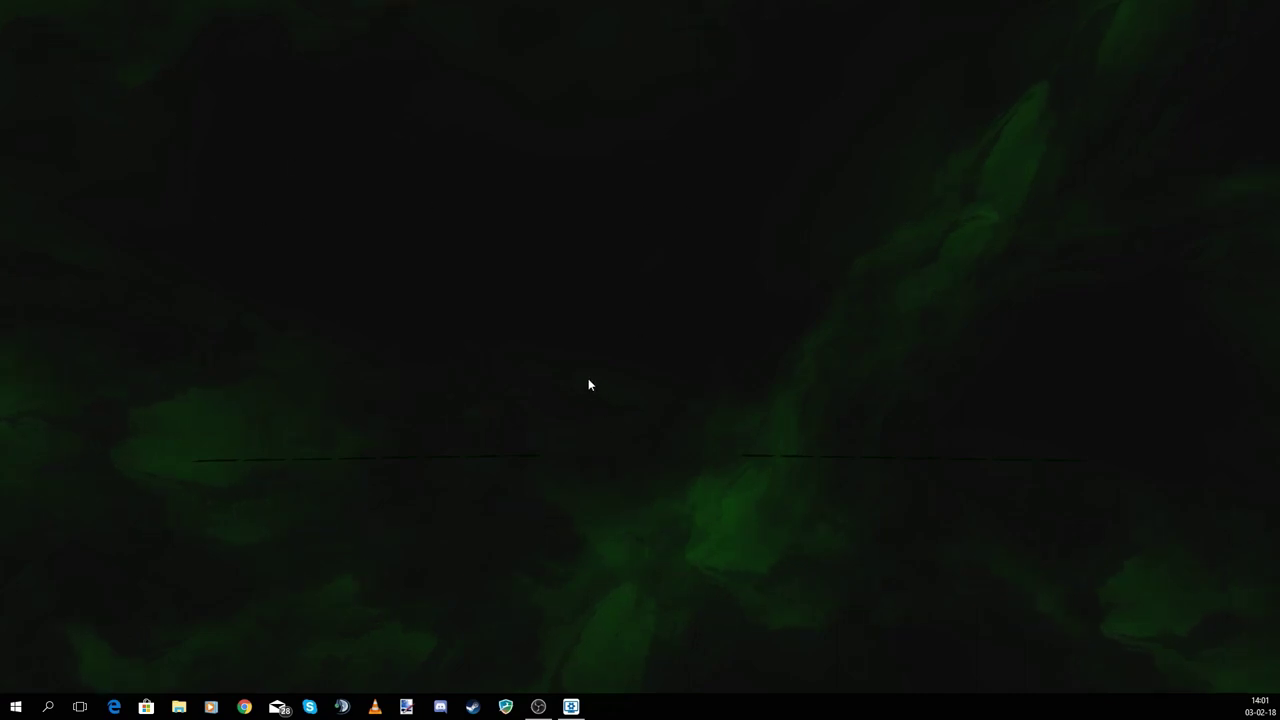
- Return to the wallpaper browser, apply the Bloodborne Hunters Dream UE4 wallpaper and minimize the browser to show the desktop
right_click(583, 291)
left_click(571, 707)
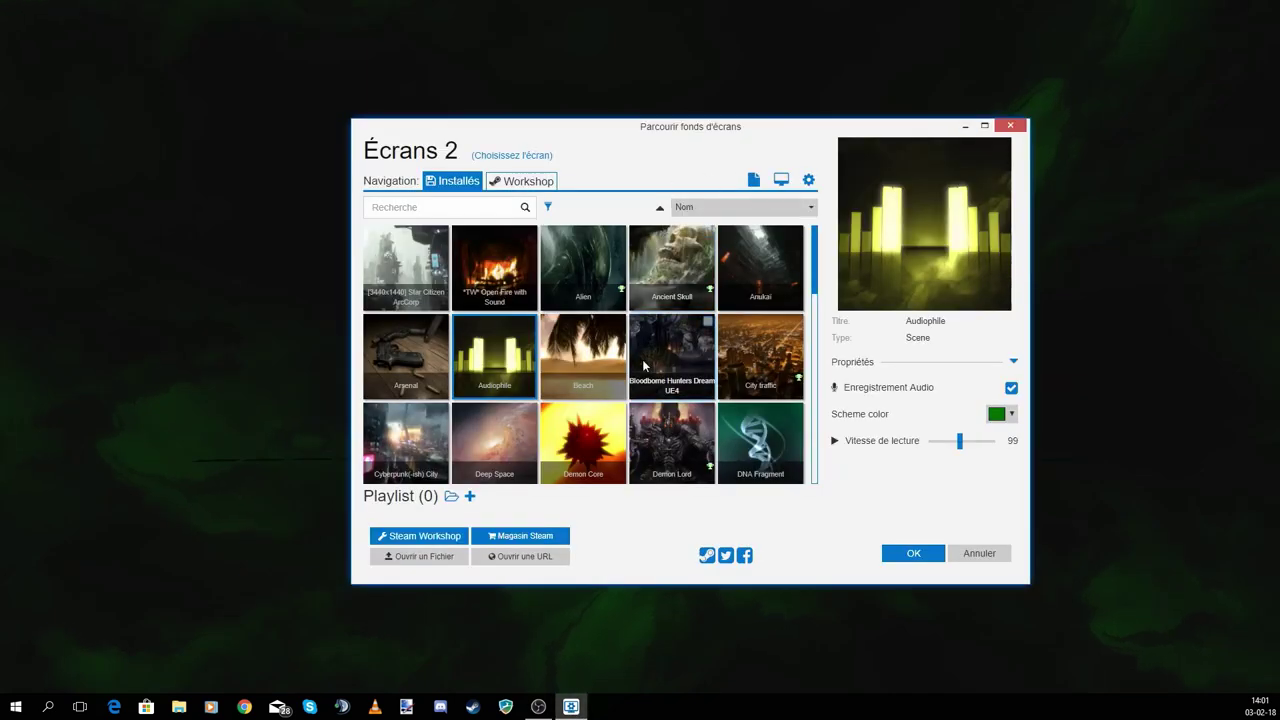
left_click(672, 349)
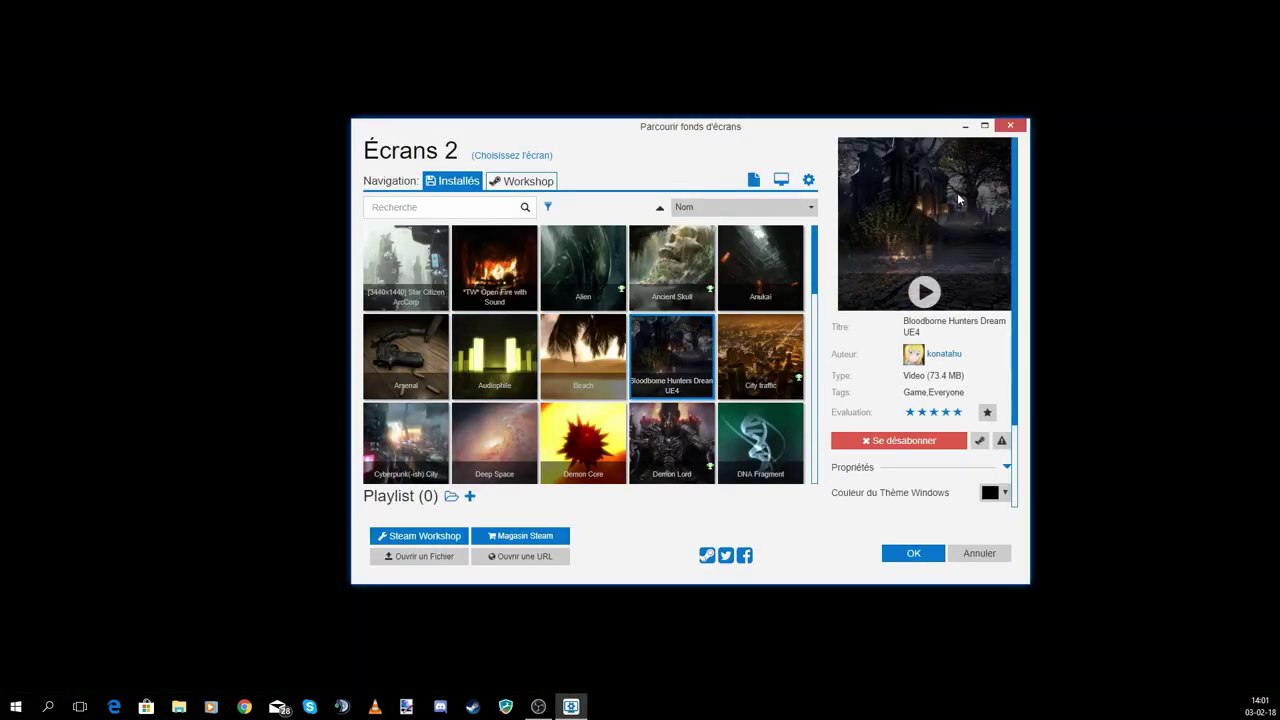
left_click(963, 127)
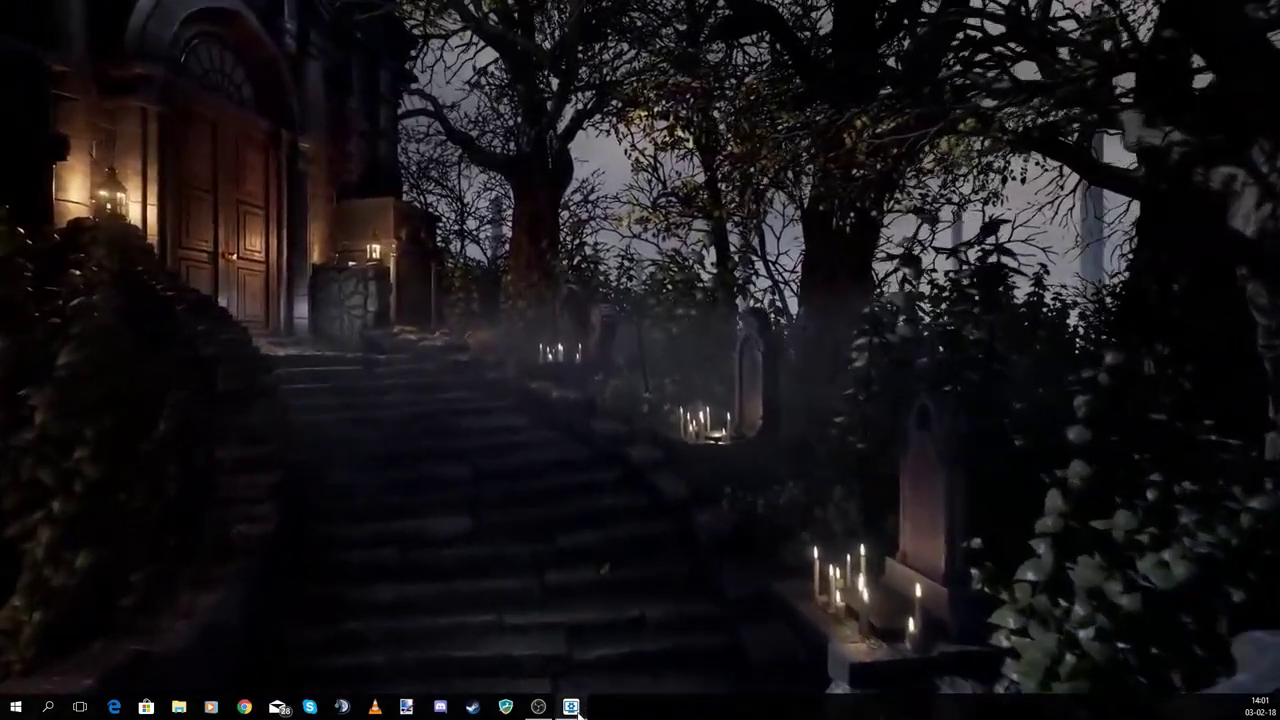
- Review the Bloodborne wallpaper's volume, alignment, position and playback speed properties, and minimize the browser again
left_click(571, 707)
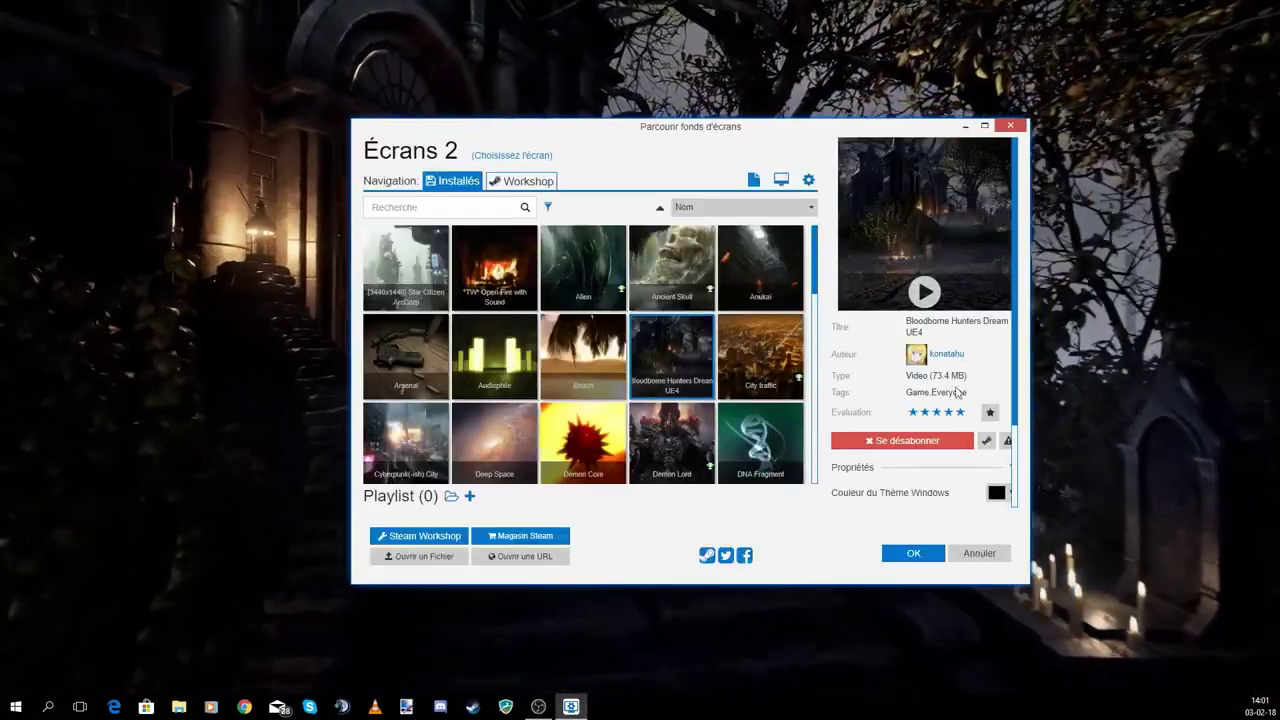
scroll(1016, 430, "down", 1)
scroll(1016, 430, "down", 1)
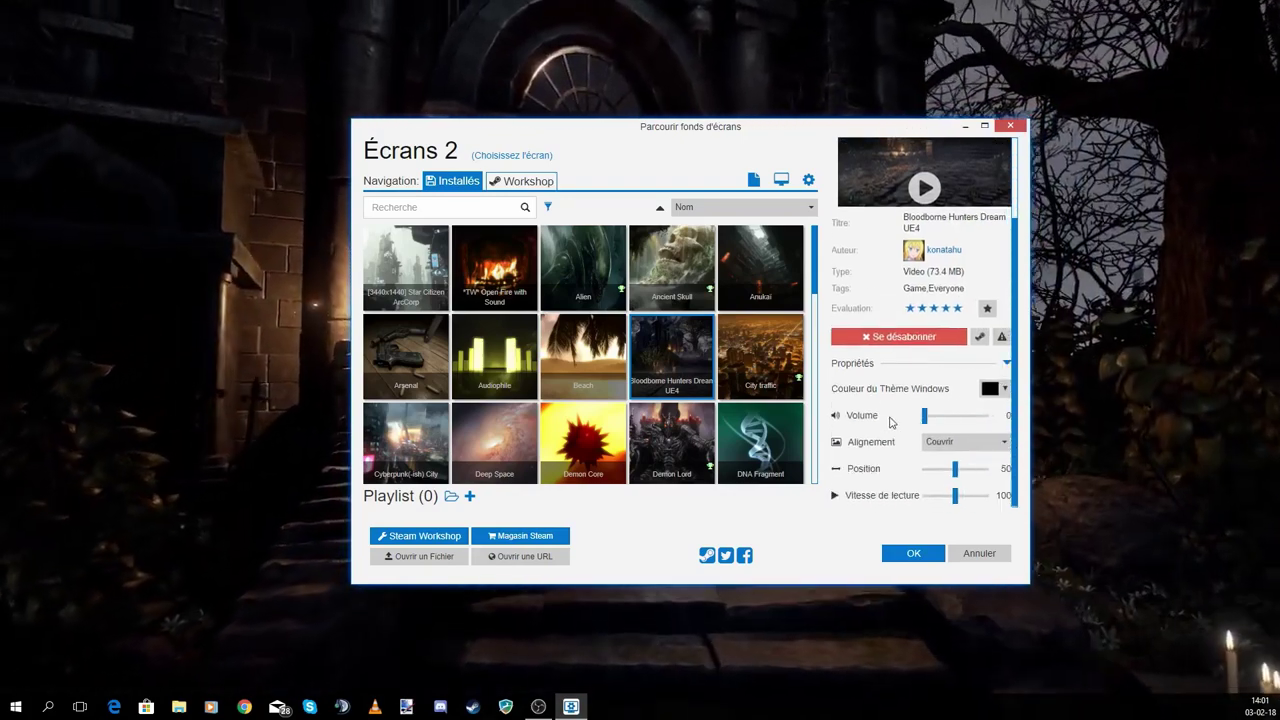
left_click(963, 127)
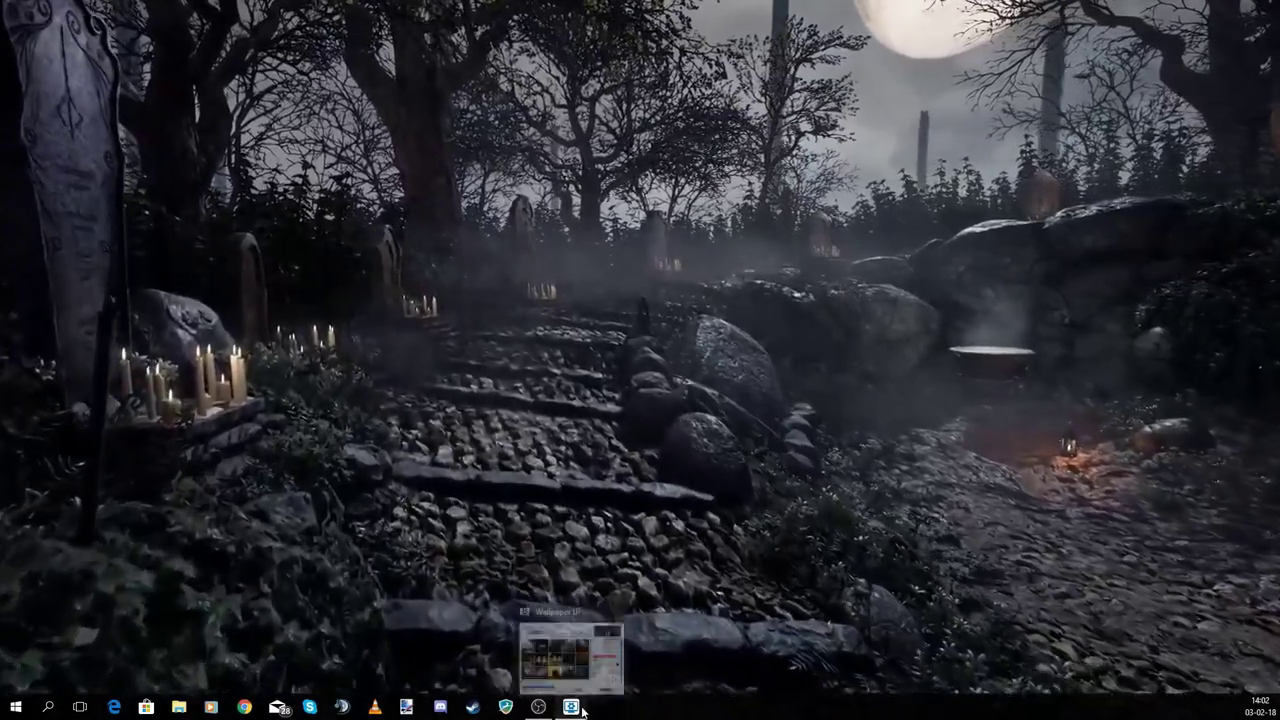
- Restore the wallpaper browser, apply the Rain (Dual 3840x1080) wallpaper and show it on the full desktop
left_click(581, 707)
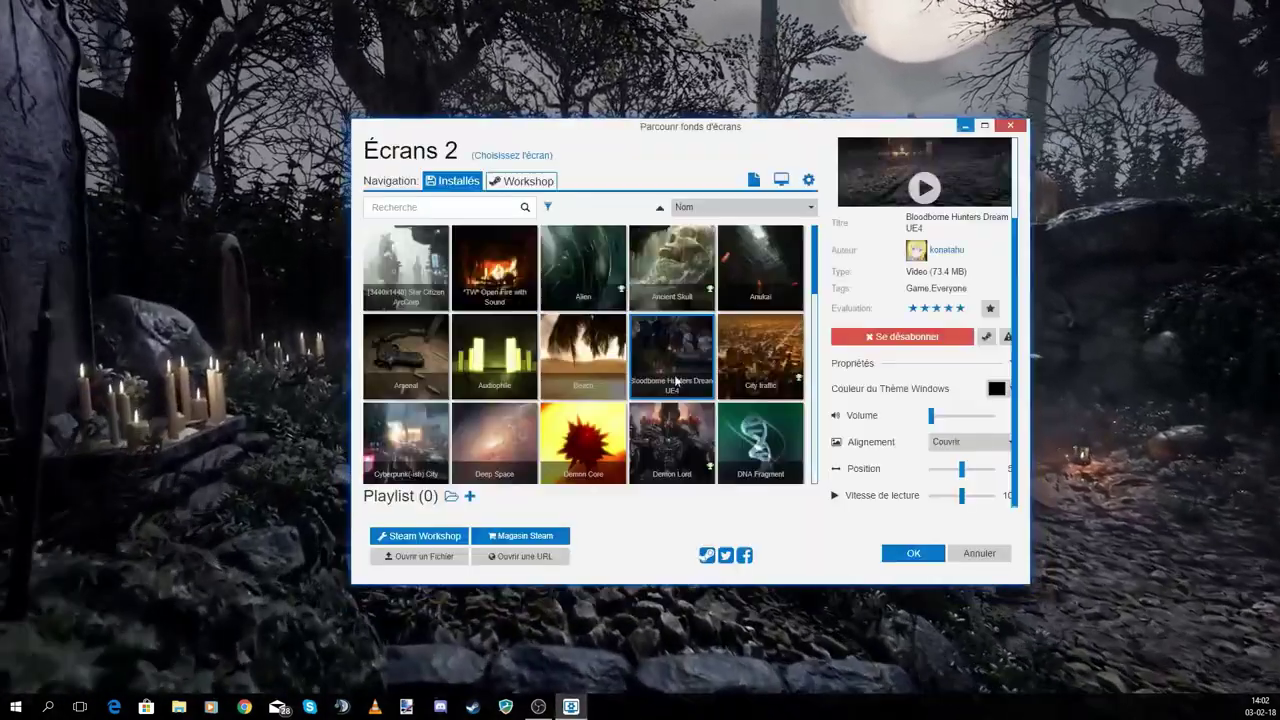
scroll(652, 338, "down", 3)
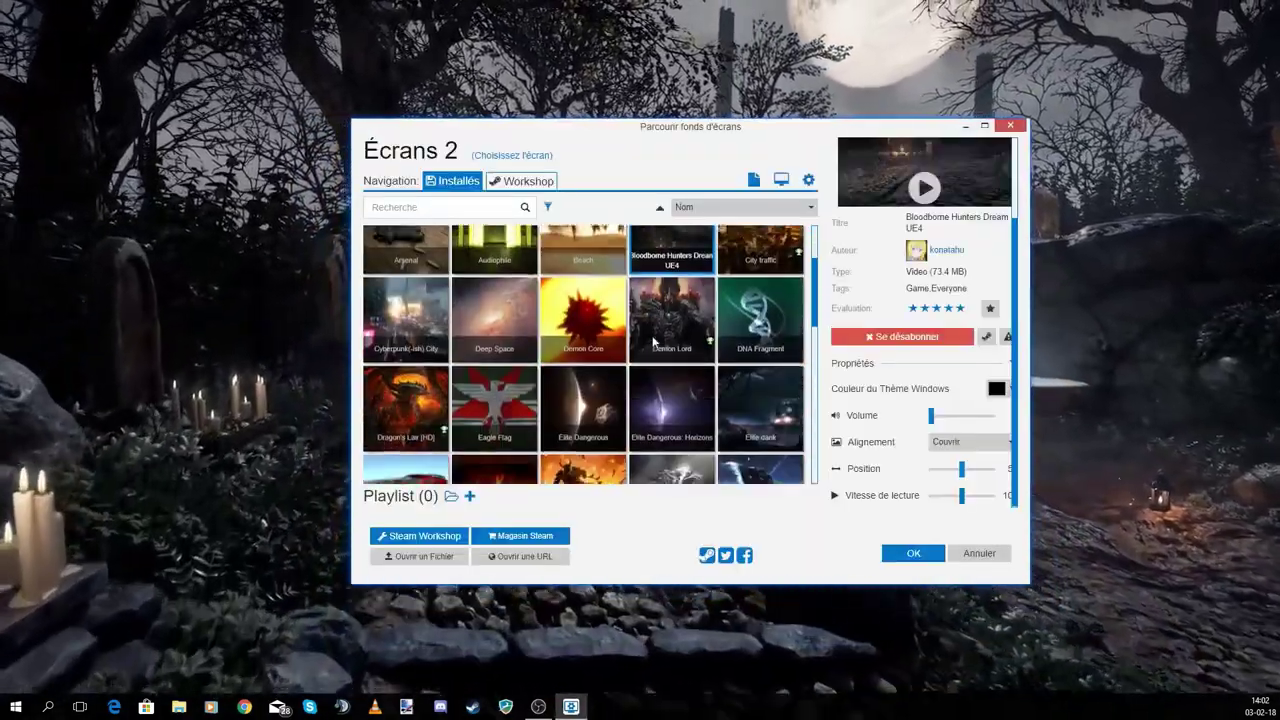
scroll(652, 341, "down", 5)
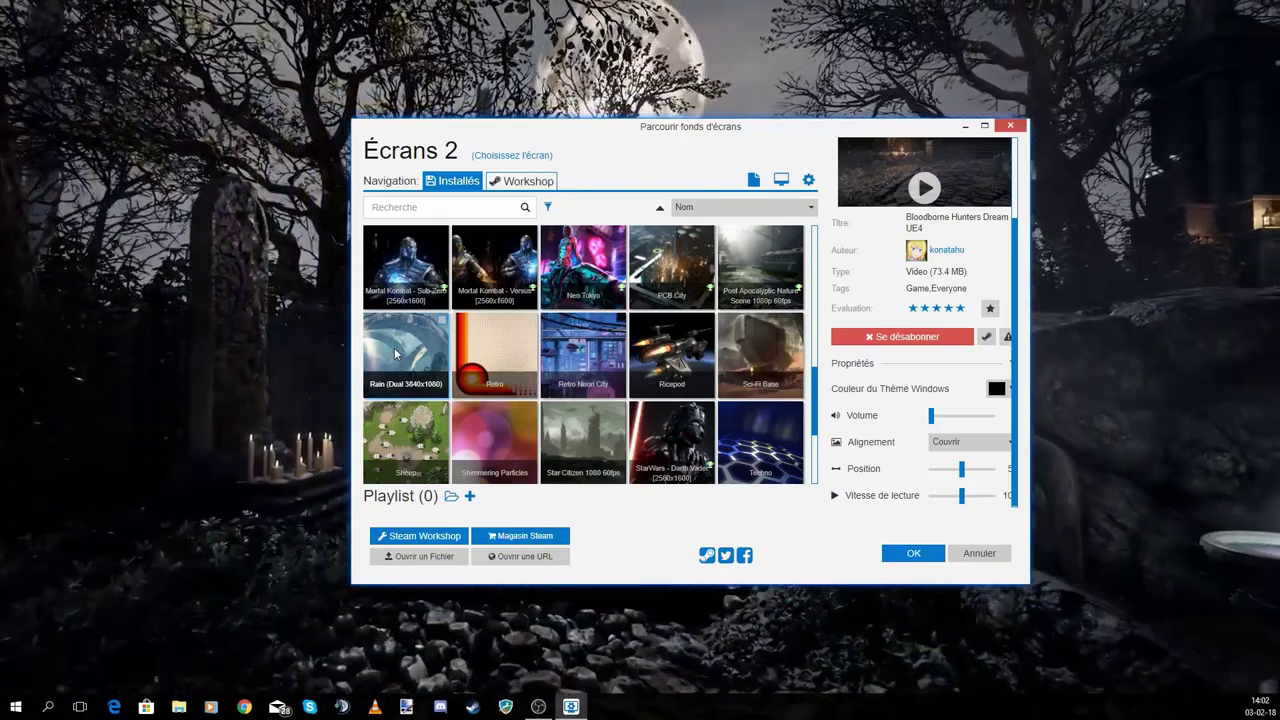
left_click(406, 345)
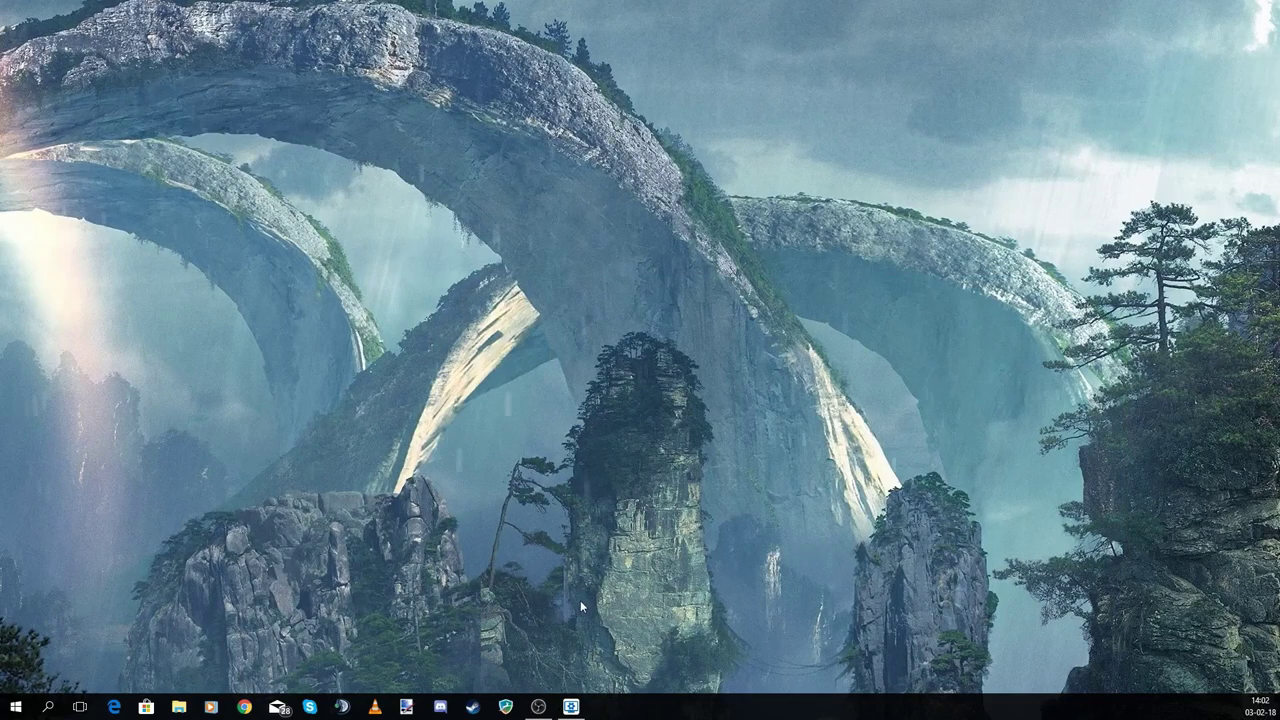
- Set the Rain (Dual 3840x1080) wallpaper's horizontal position to 0 in its properties
left_click(571, 707)
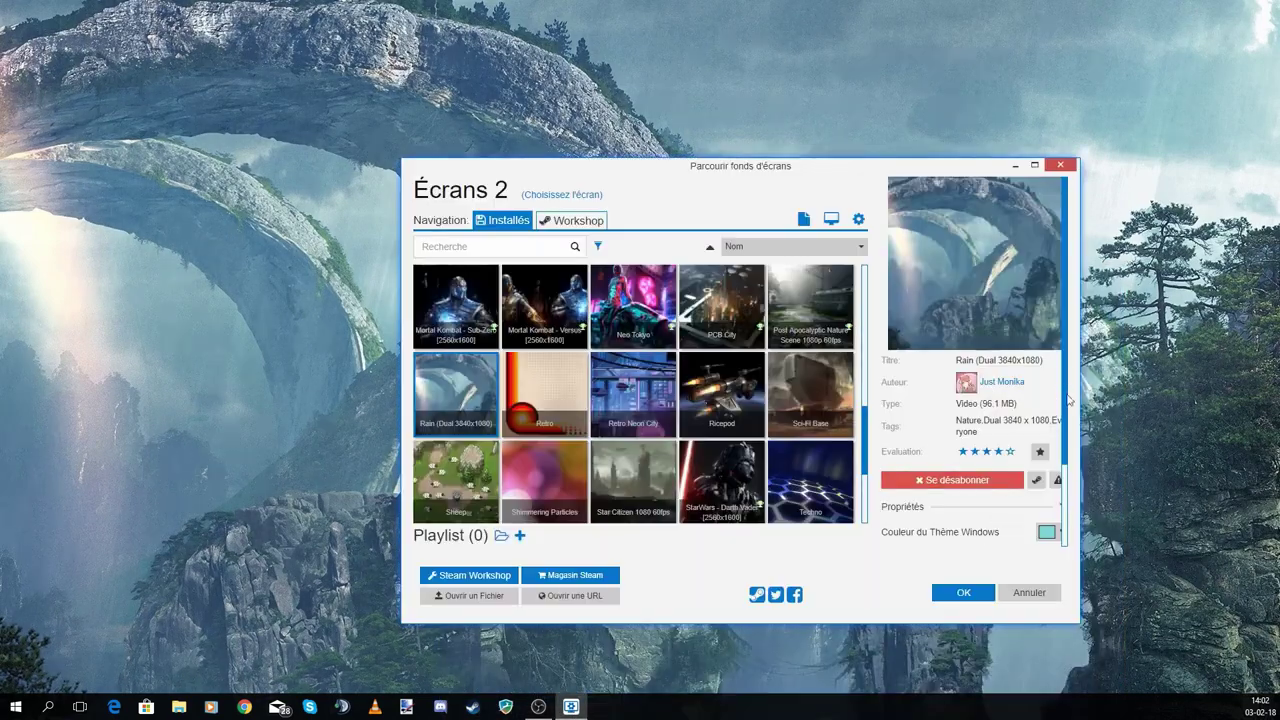
left_click_drag(1069, 400, 1054, 467)
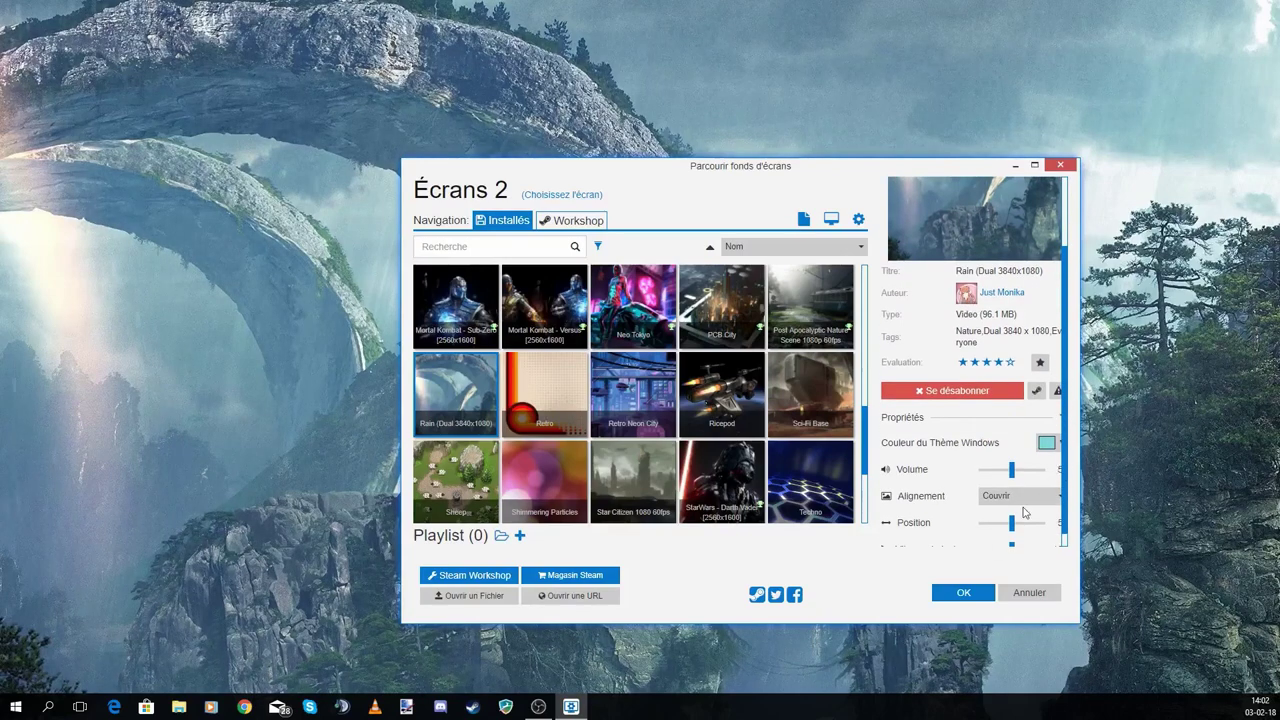
left_click_drag(1013, 528, 969, 530)
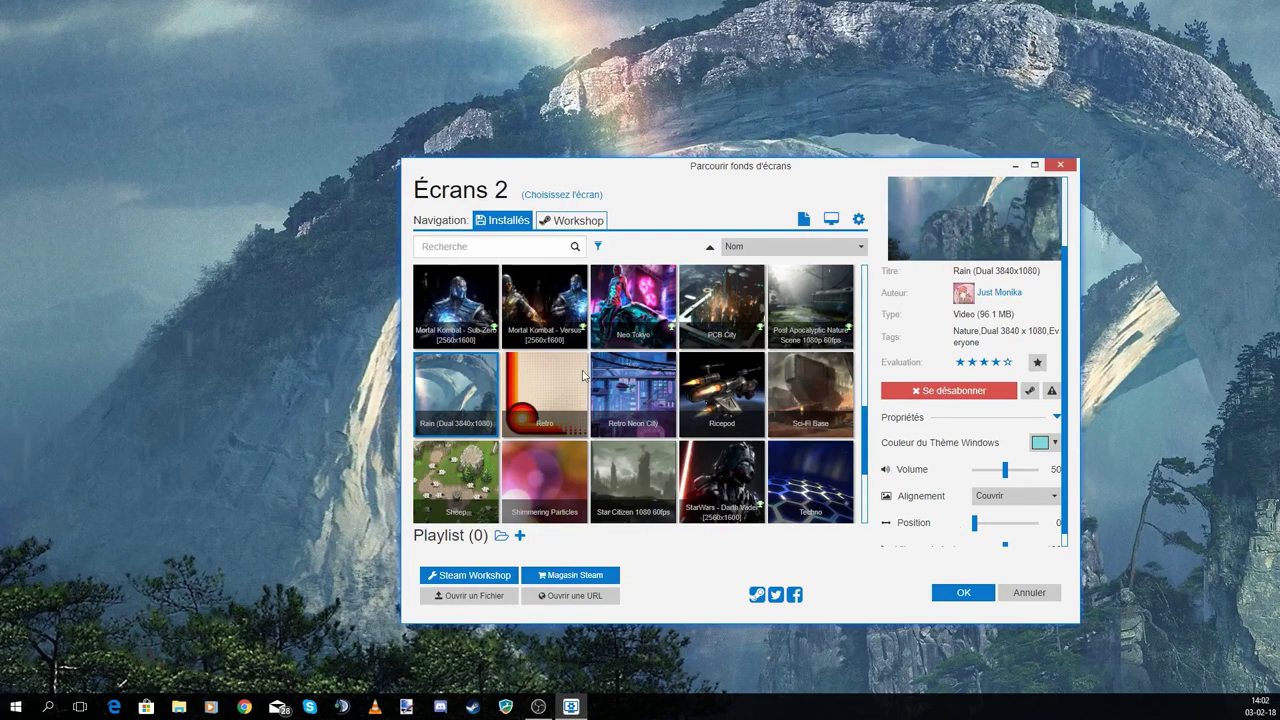
- Apply the Mortal Kombat - Versus [2560x1600] wallpaper and minimize the browser to show the full desktop
left_click(545, 305)
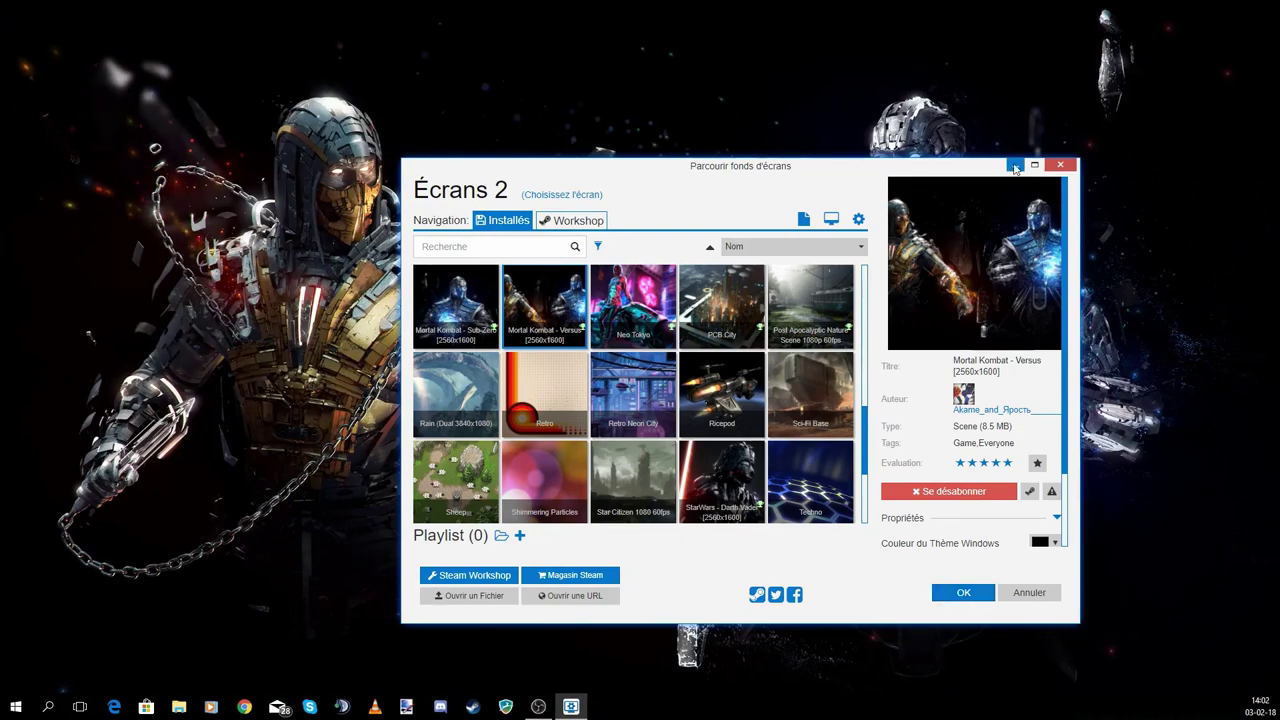
left_click(1014, 166)
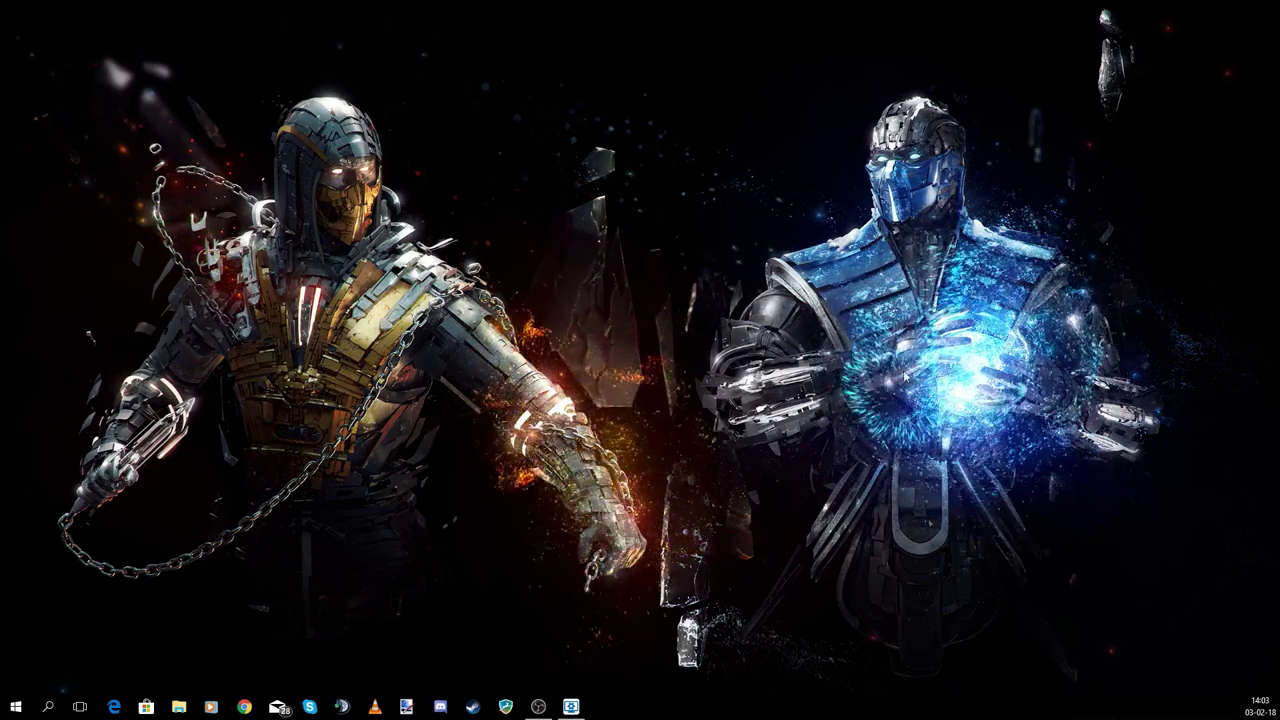
- Apply the Post Apocalyptic Nature Scene 1080p 60fps wallpaper, show it on the bare desktop and bring the wallpaper browser back
left_click(574, 707)
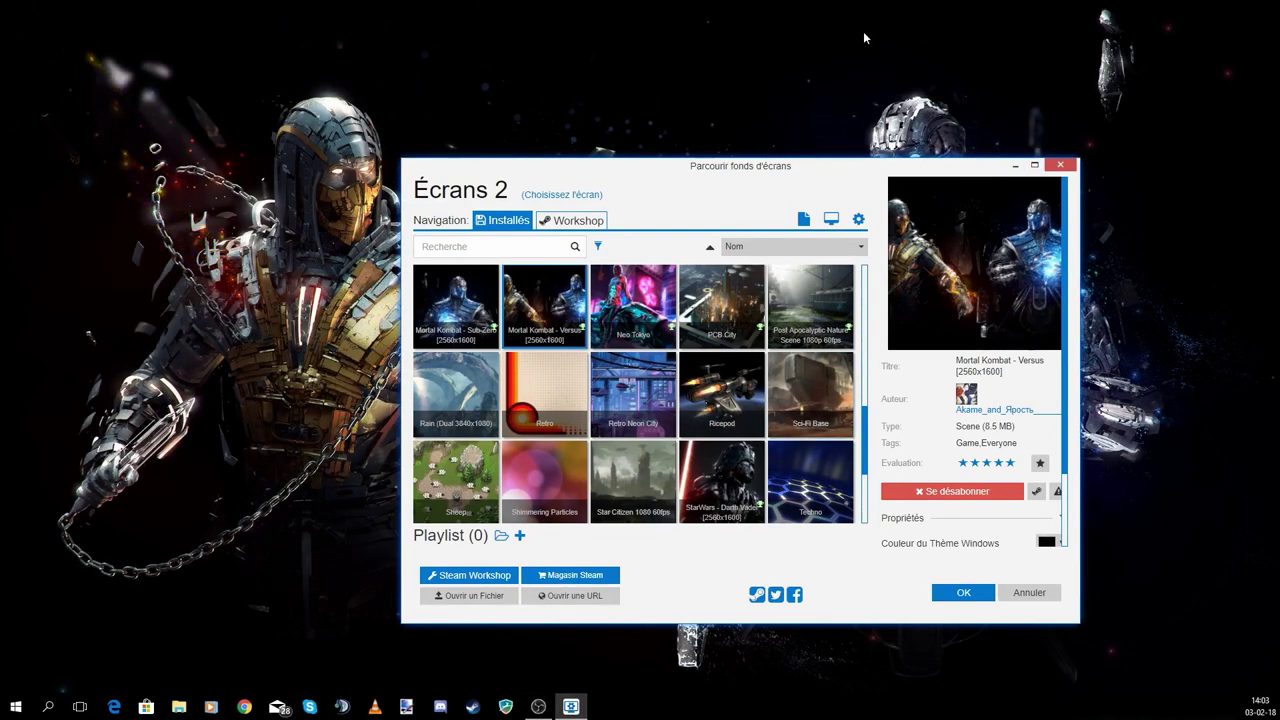
scroll(855, 447, "up", 2)
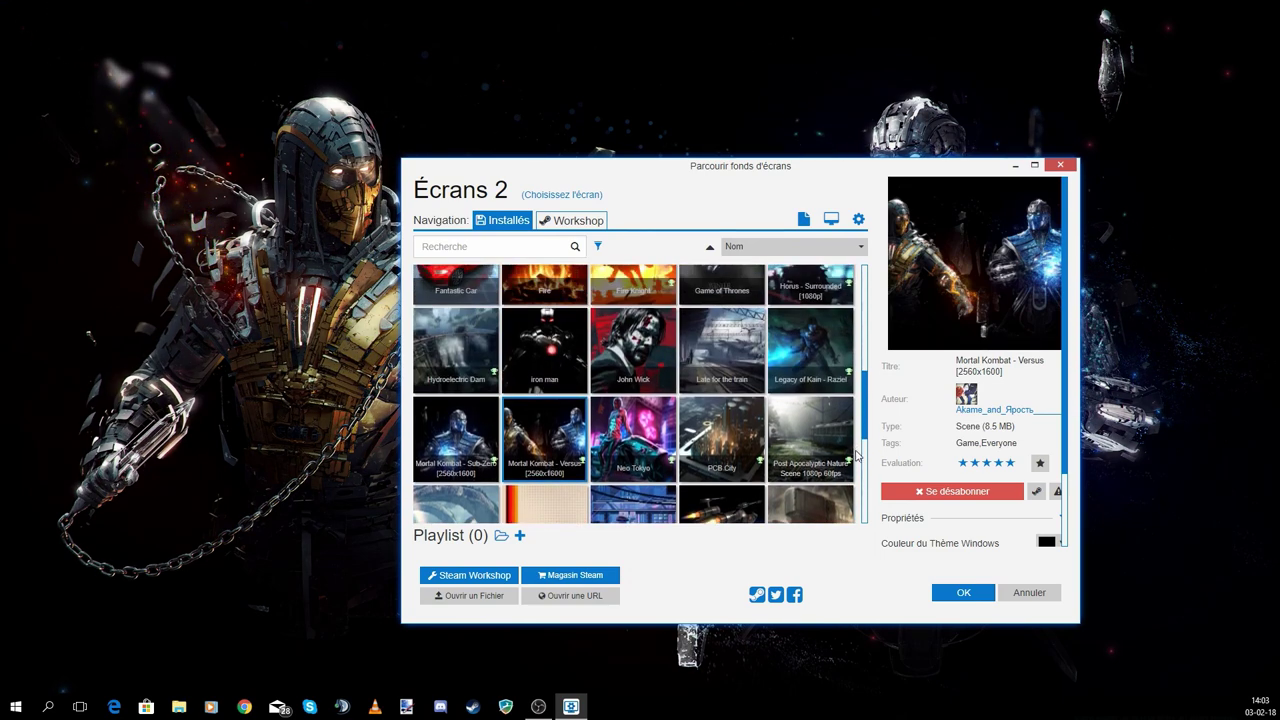
left_click(801, 437)
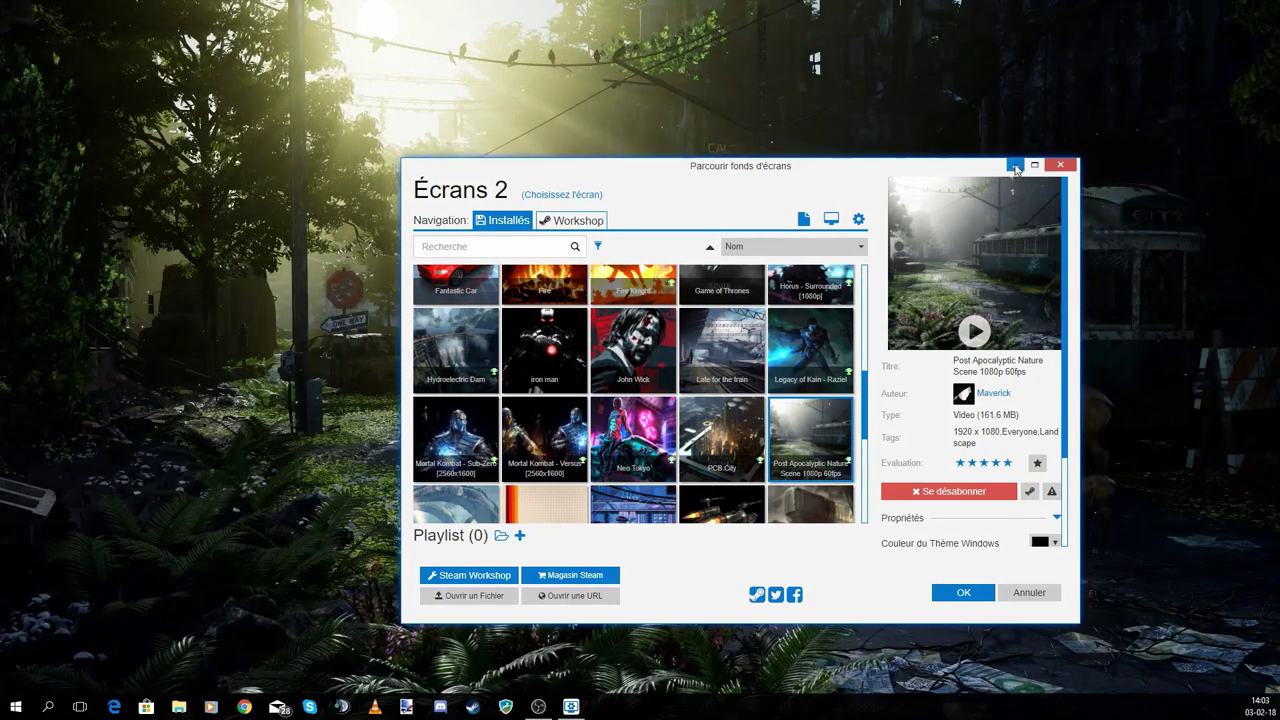
key("Return")
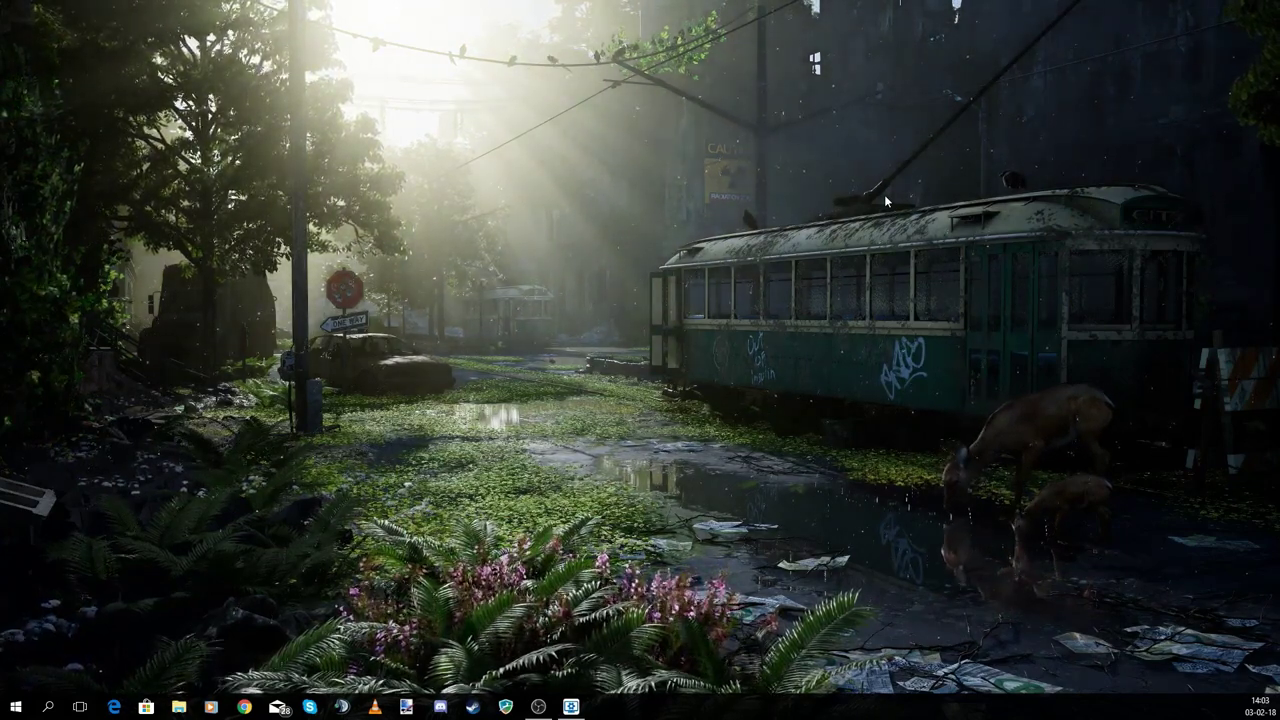
left_click(570, 706)
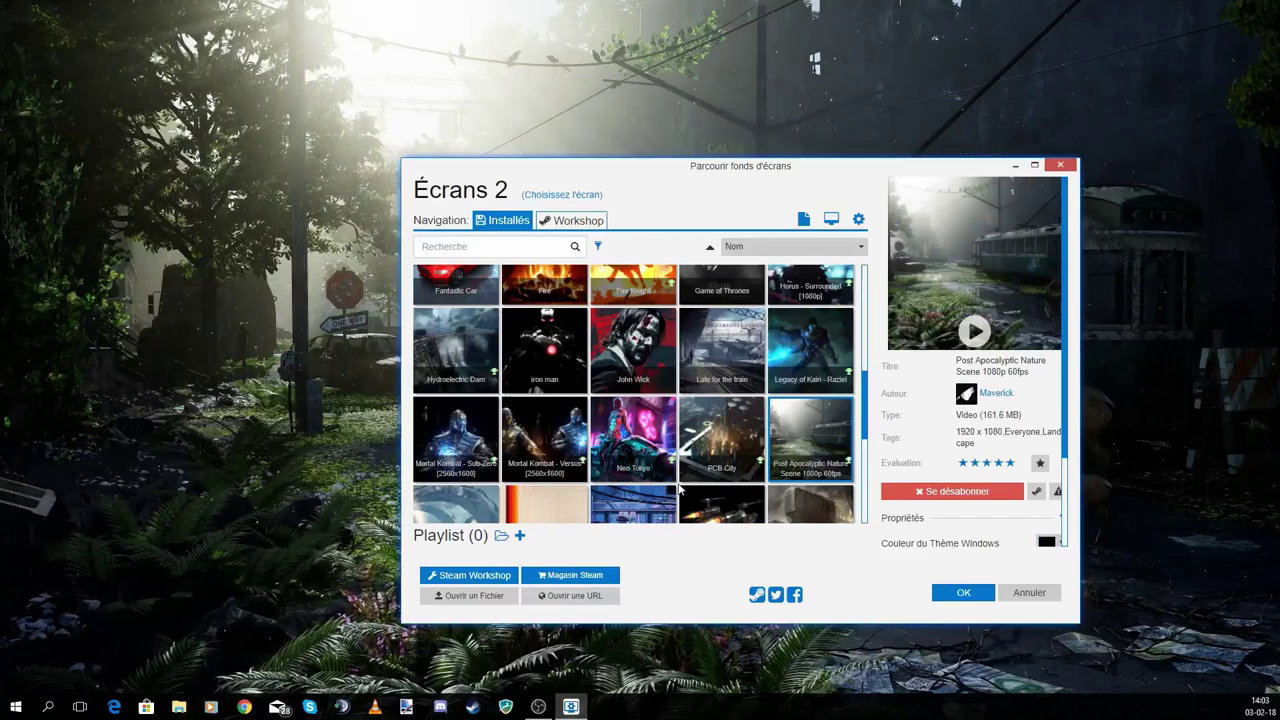
- Apply the Hydroelectric Dam wallpaper, show it on the bare desktop and bring the wallpaper browser back
left_click(460, 336)
left_click(1013, 166)
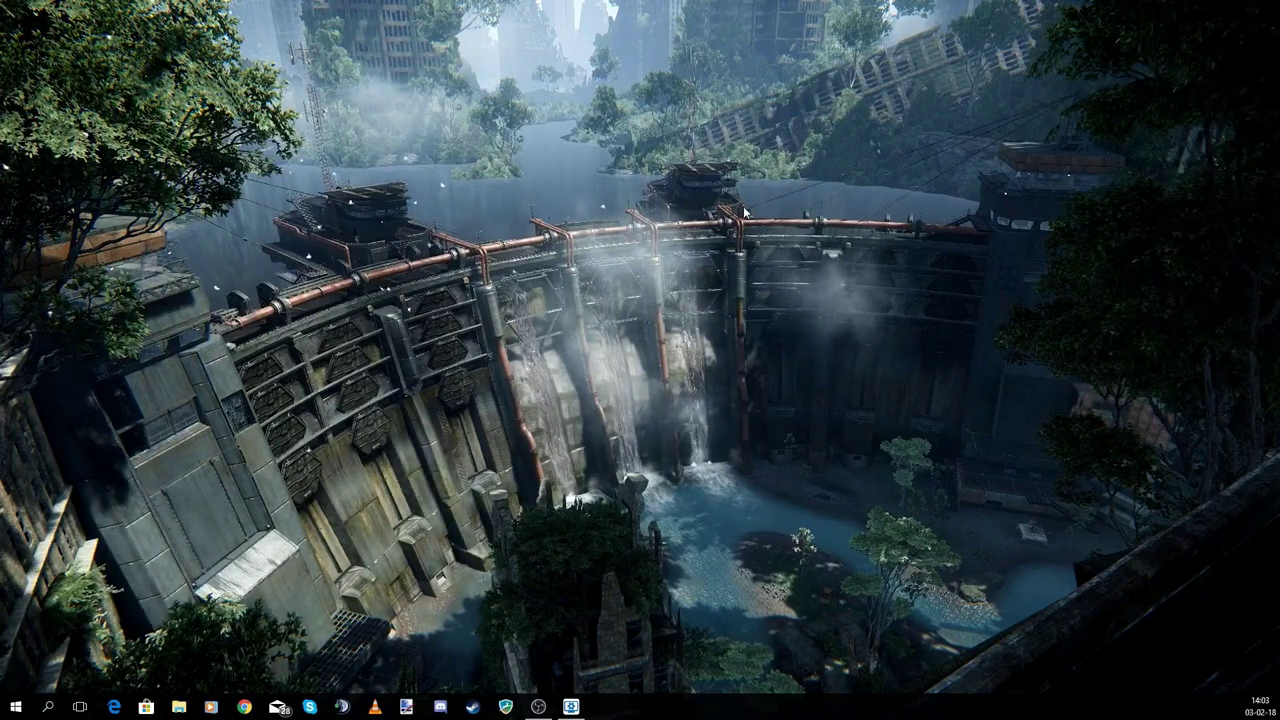
left_click(572, 706)
- Apply the Sheep application wallpaper and interact with its well and sheep on the bare desktop
scroll(444, 433, "down", 6)
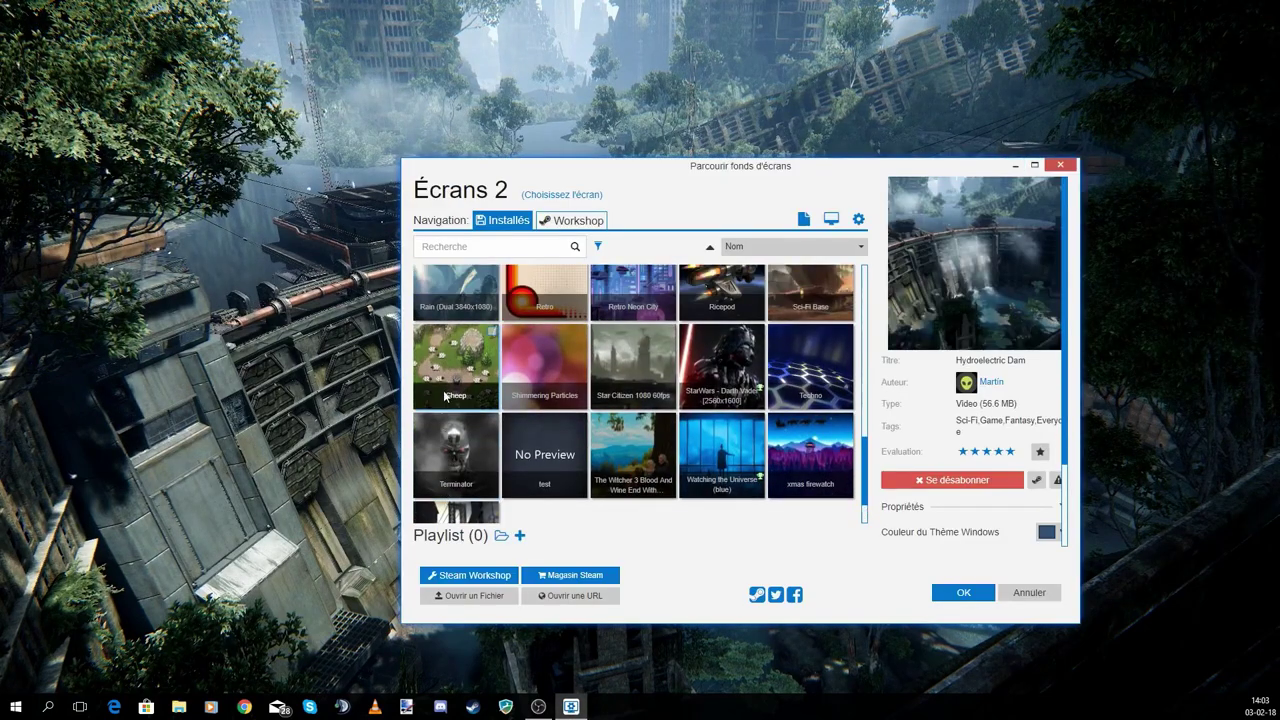
left_click(460, 350)
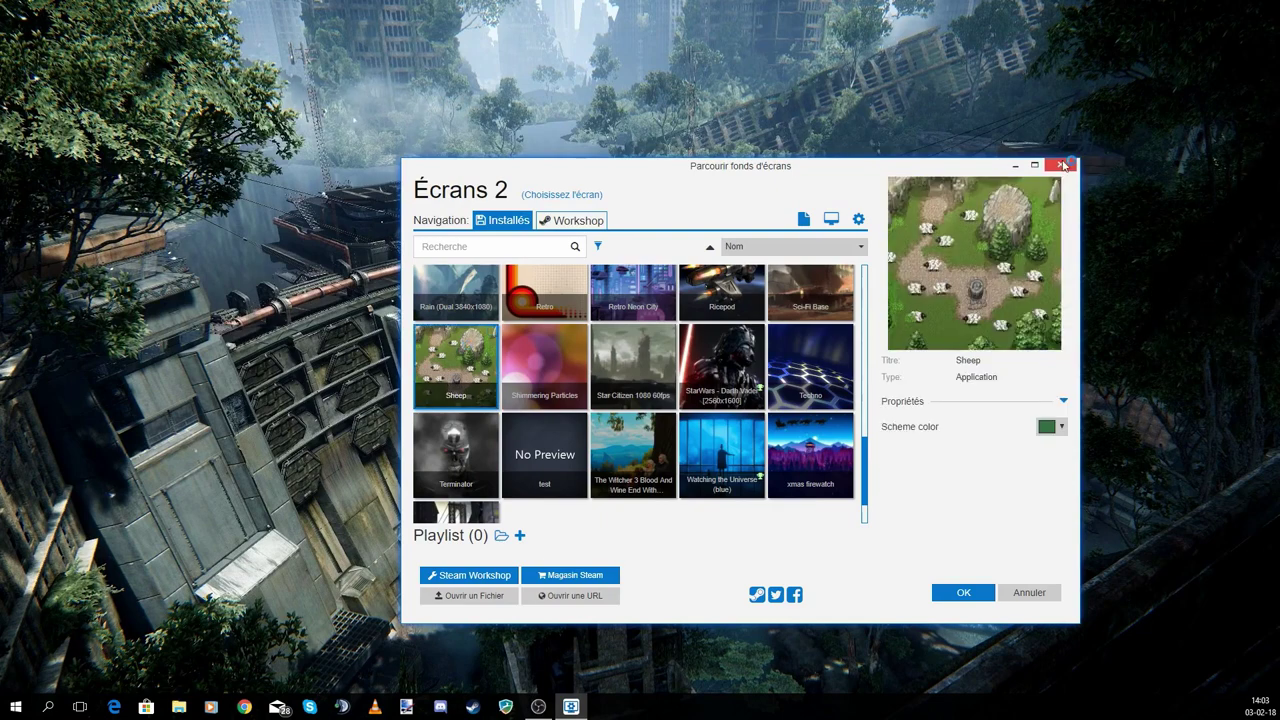
left_click(1015, 166)
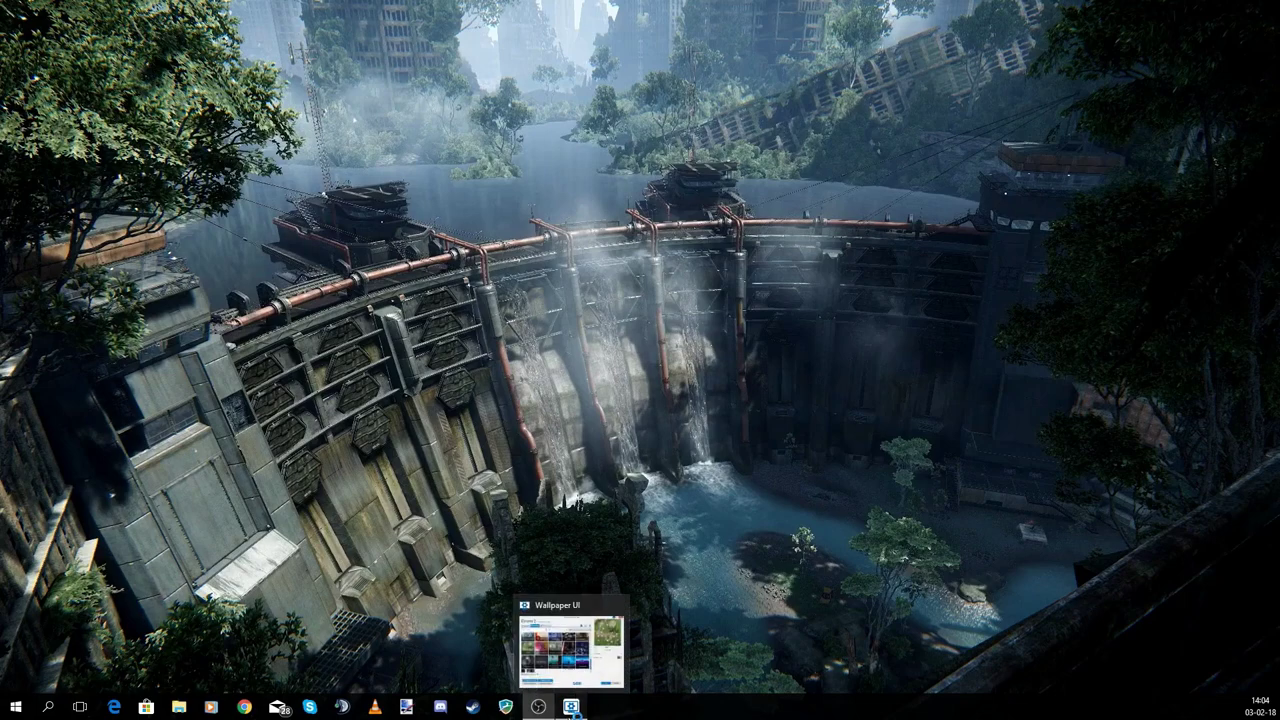
left_click(573, 704)
double_click(459, 378)
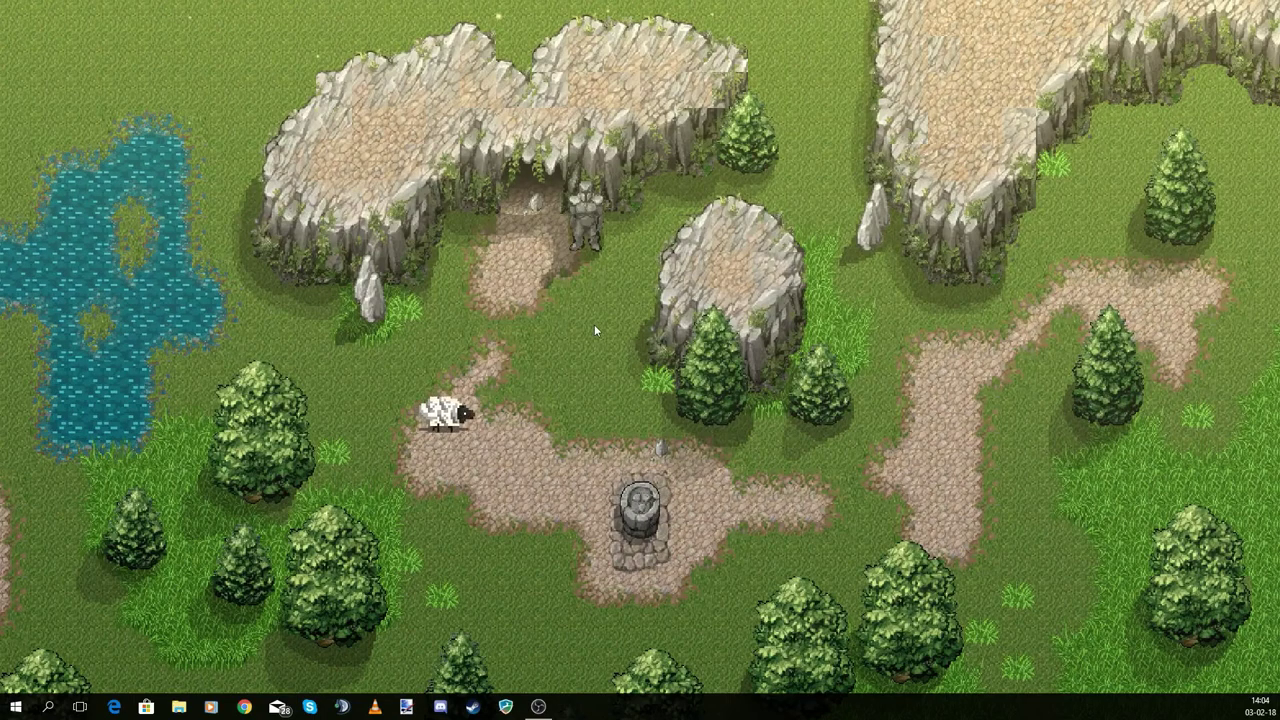
left_click(655, 512)
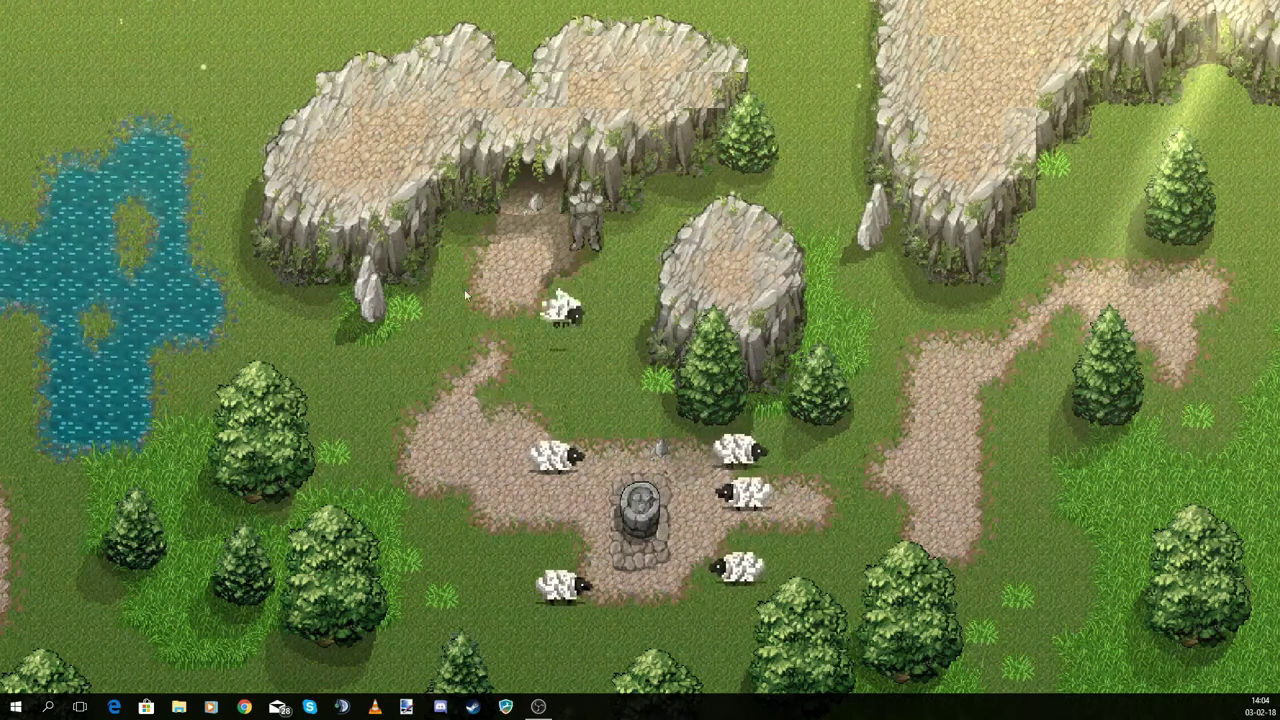
left_click_drag(492, 410, 400, 320)
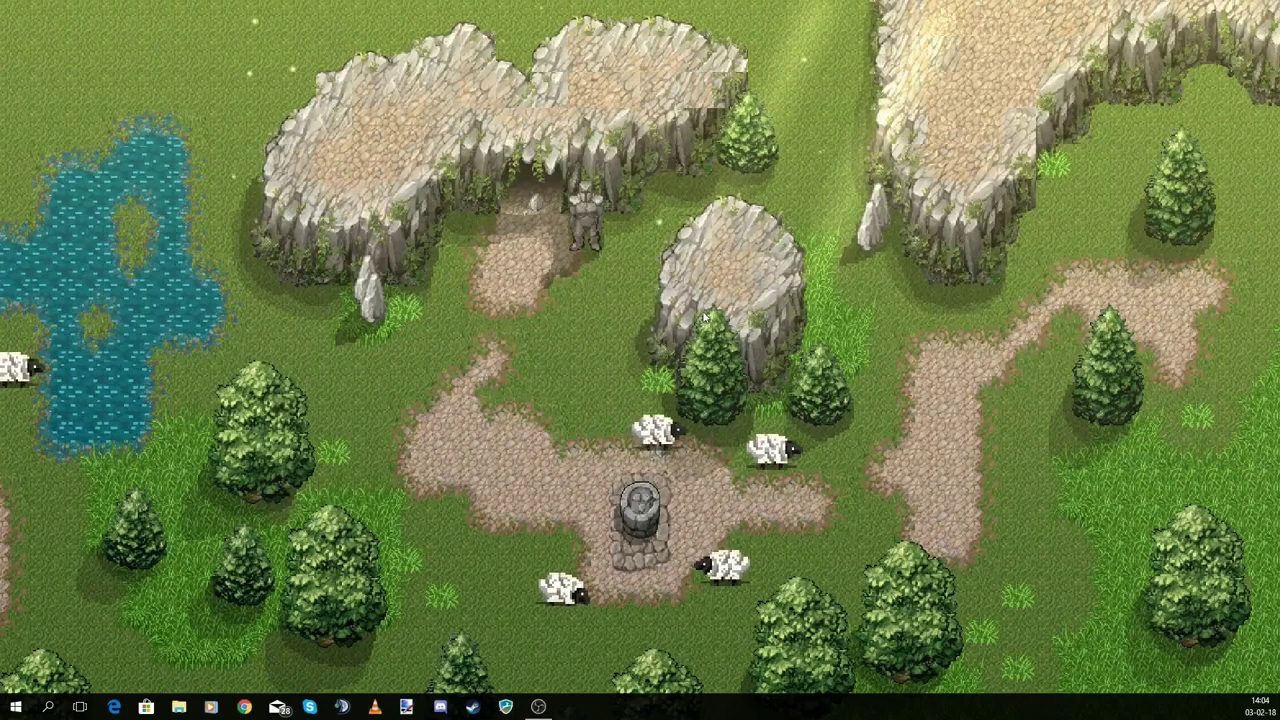
- Apply the Watching the Universe (blue) wallpaper to screen 2 and show it on the full desktop
mouse_move(539, 708)
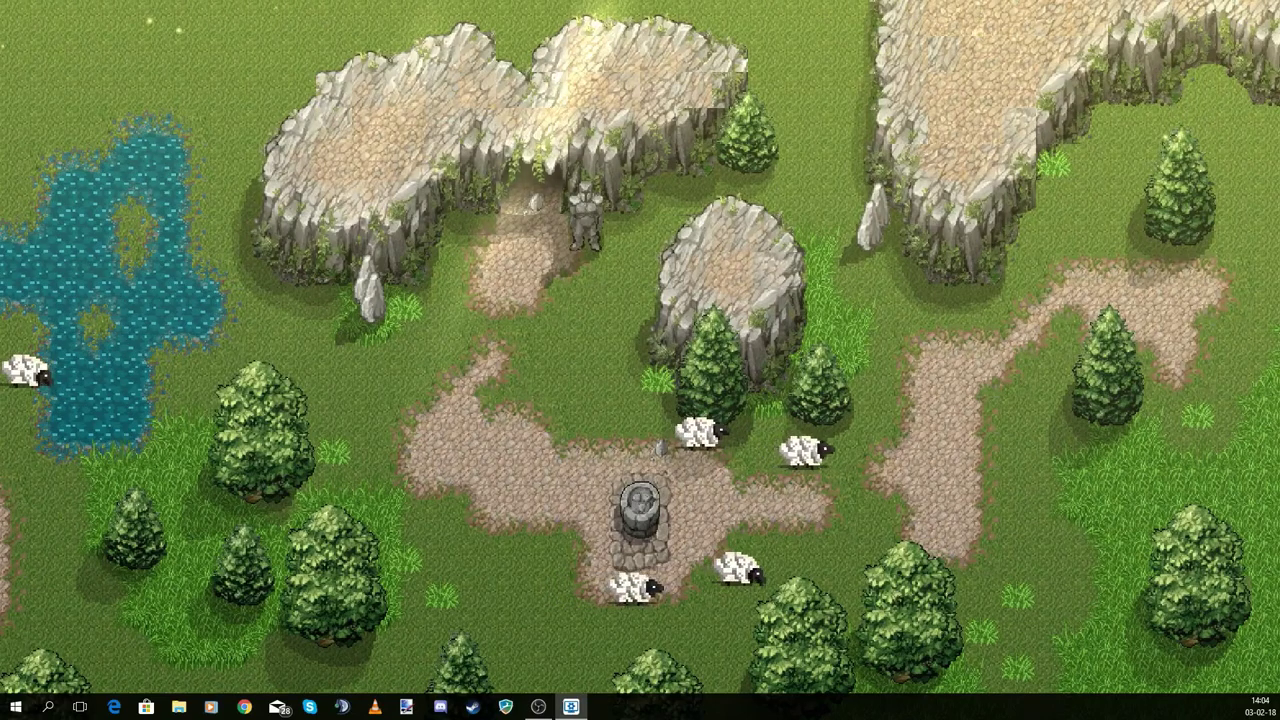
key("alt+Tab")
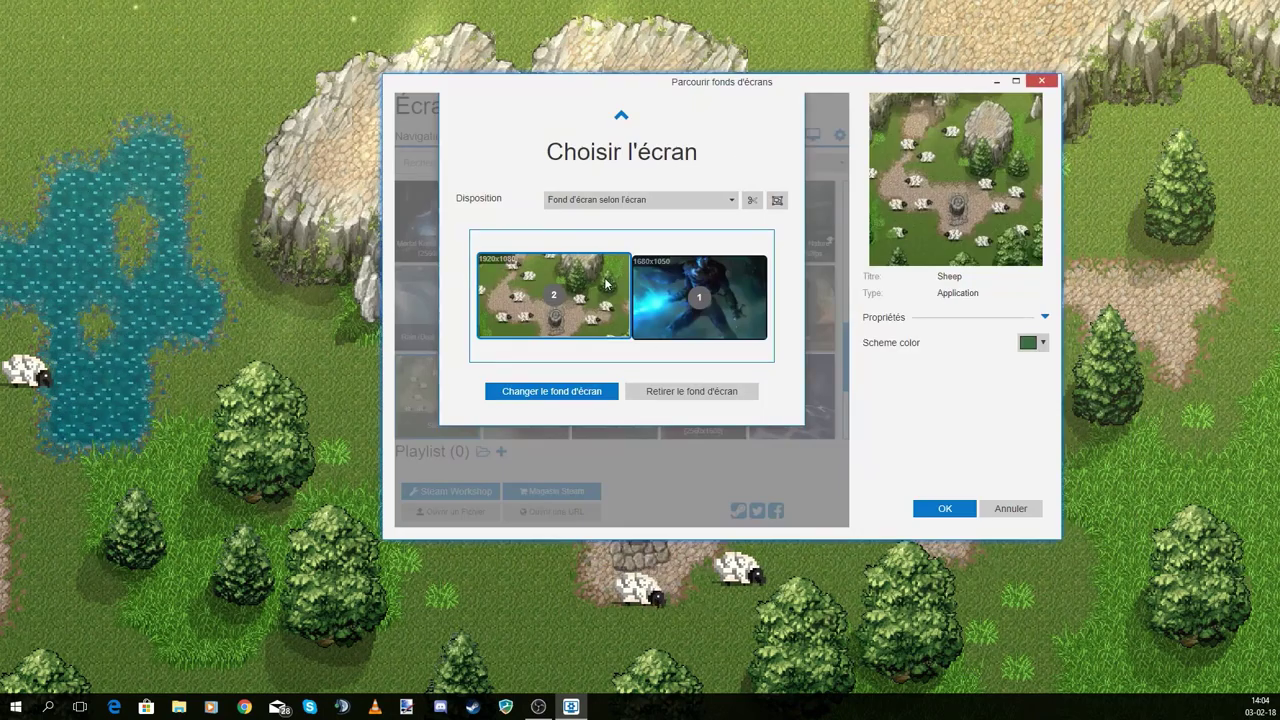
left_click(605, 285)
scroll(452, 376, "down", 2)
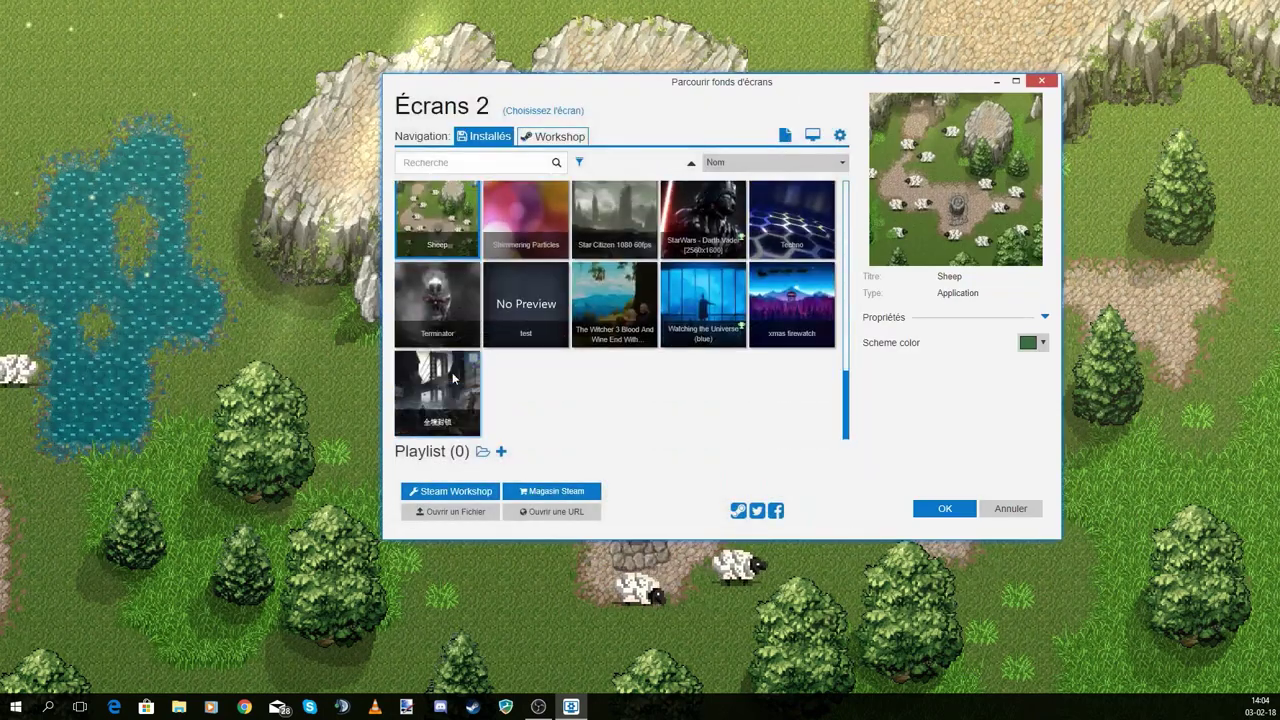
left_click(700, 291)
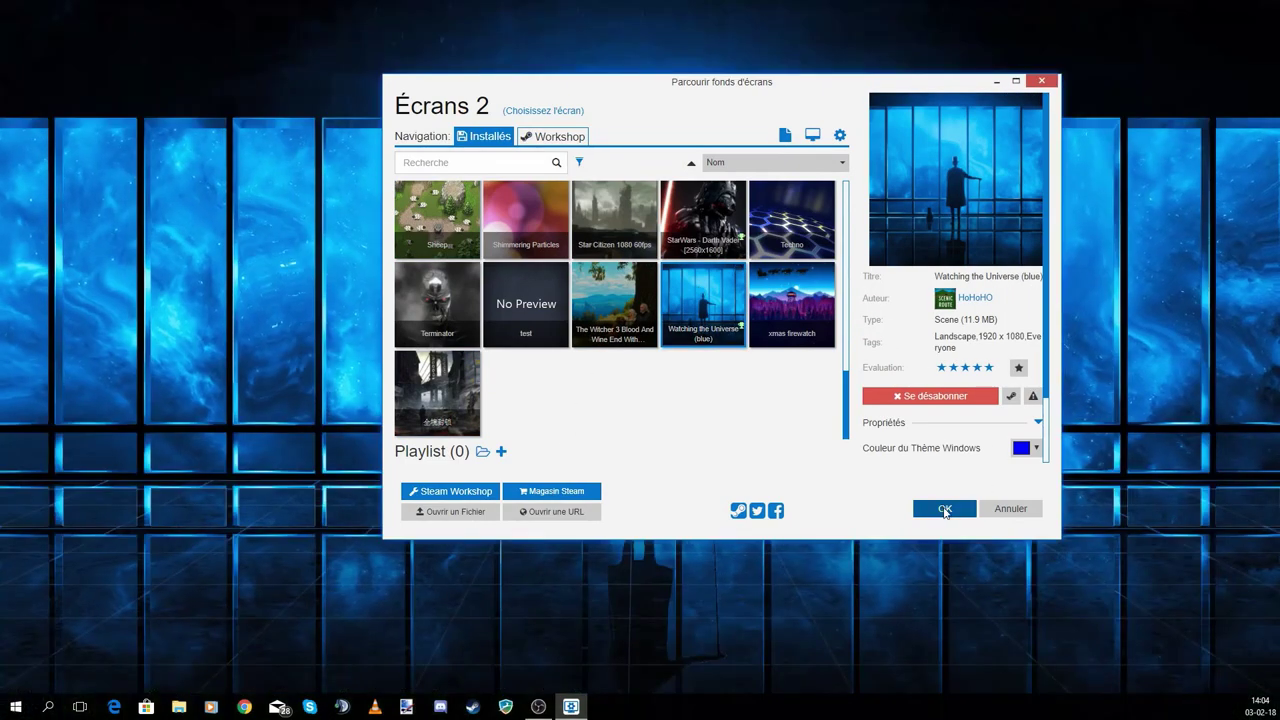
left_click(996, 82)
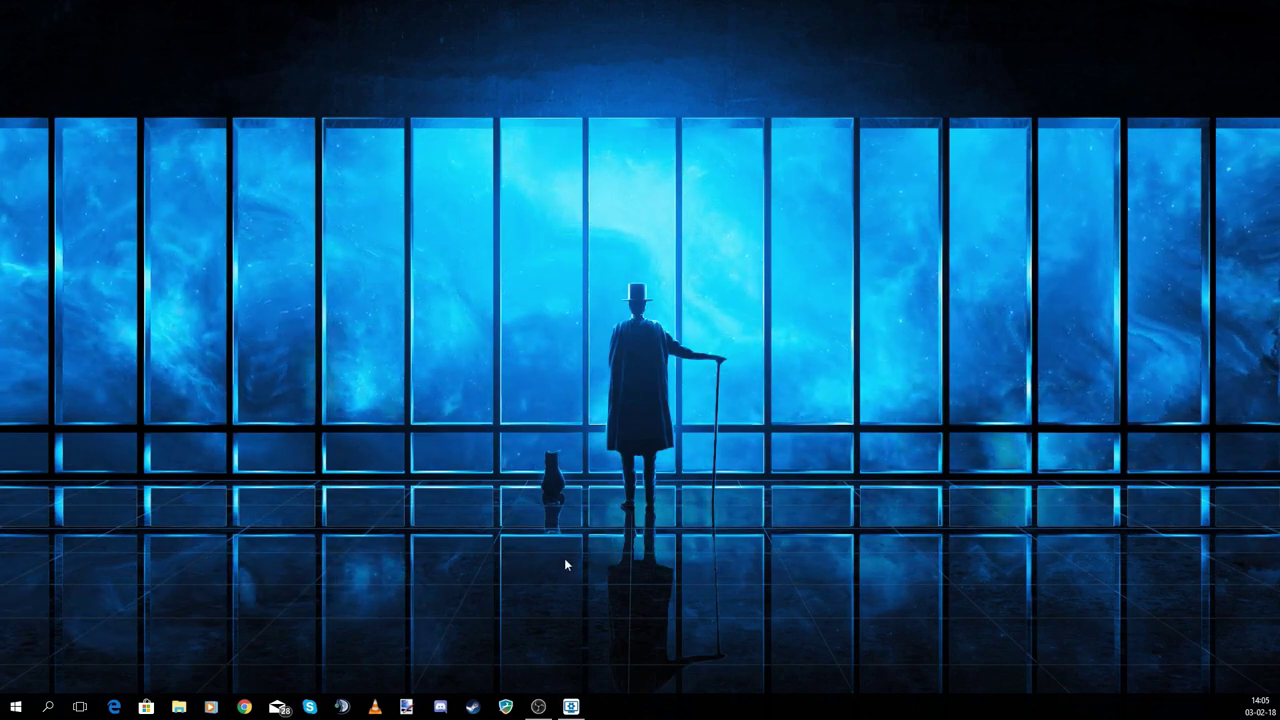
- Bring the wallpaper browser back, switch to the Workshop catalogue and display its filter options
left_click(560, 619)
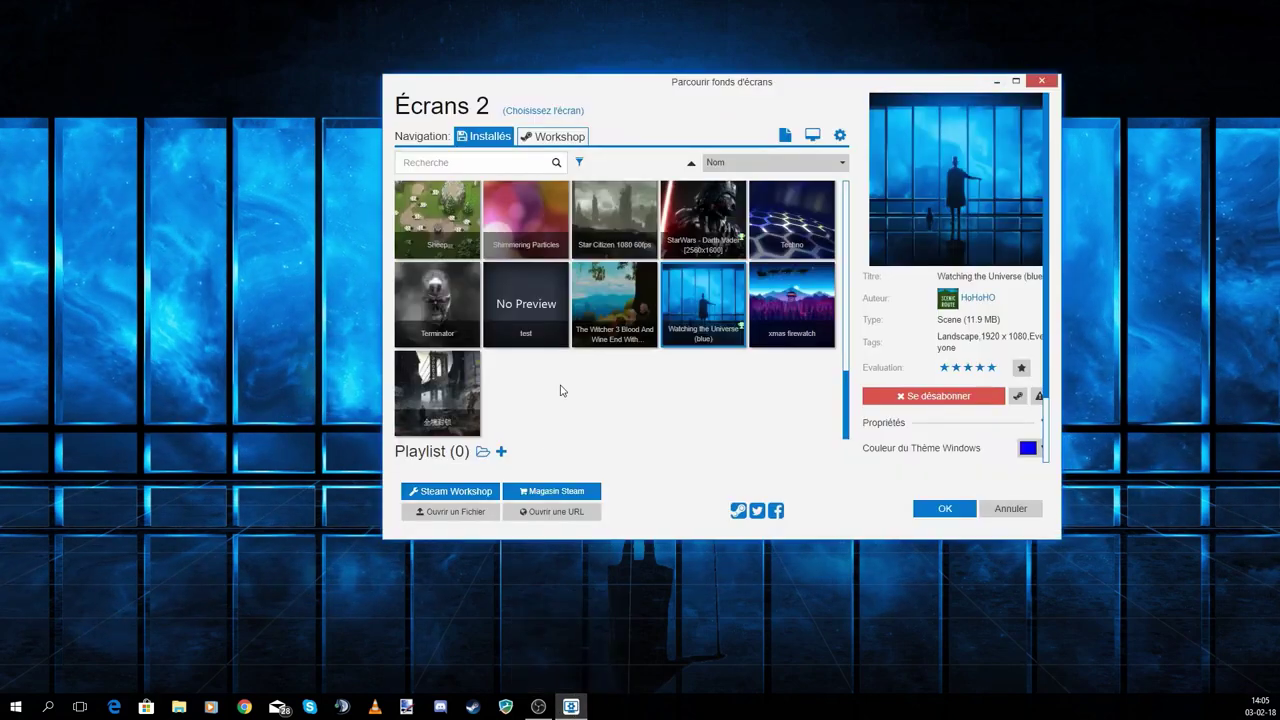
left_click(553, 138)
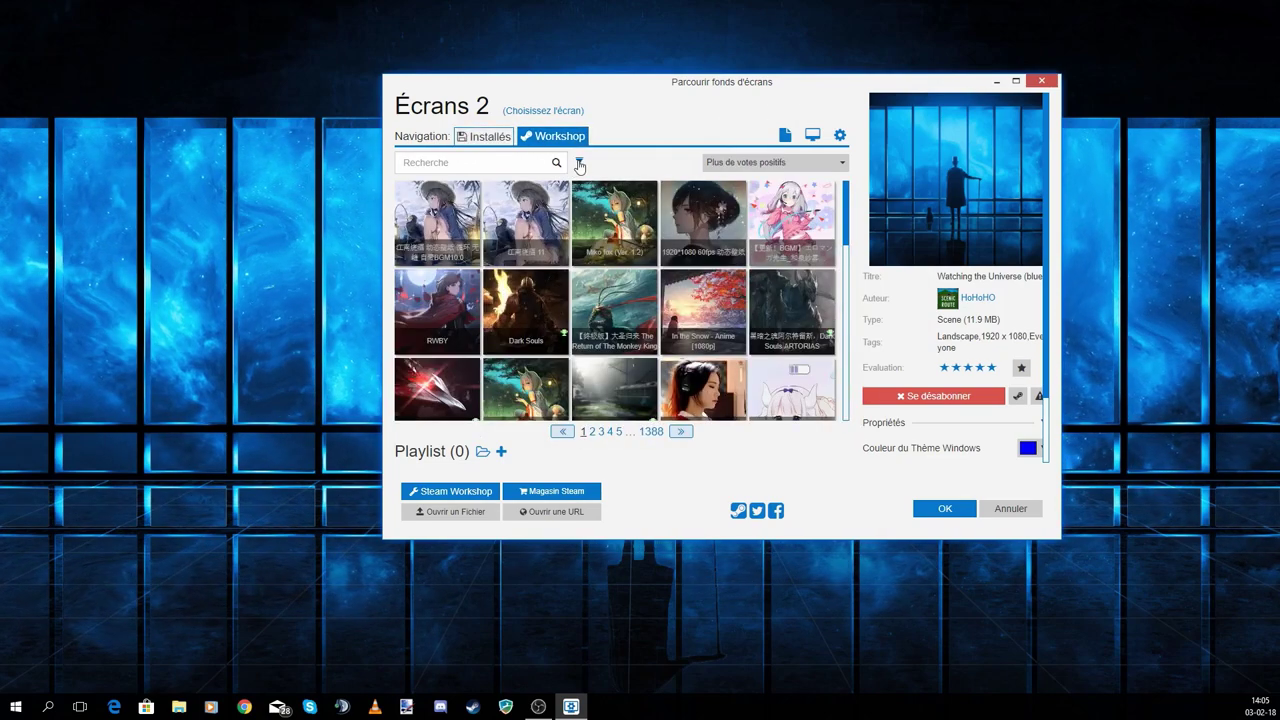
left_click(579, 163)
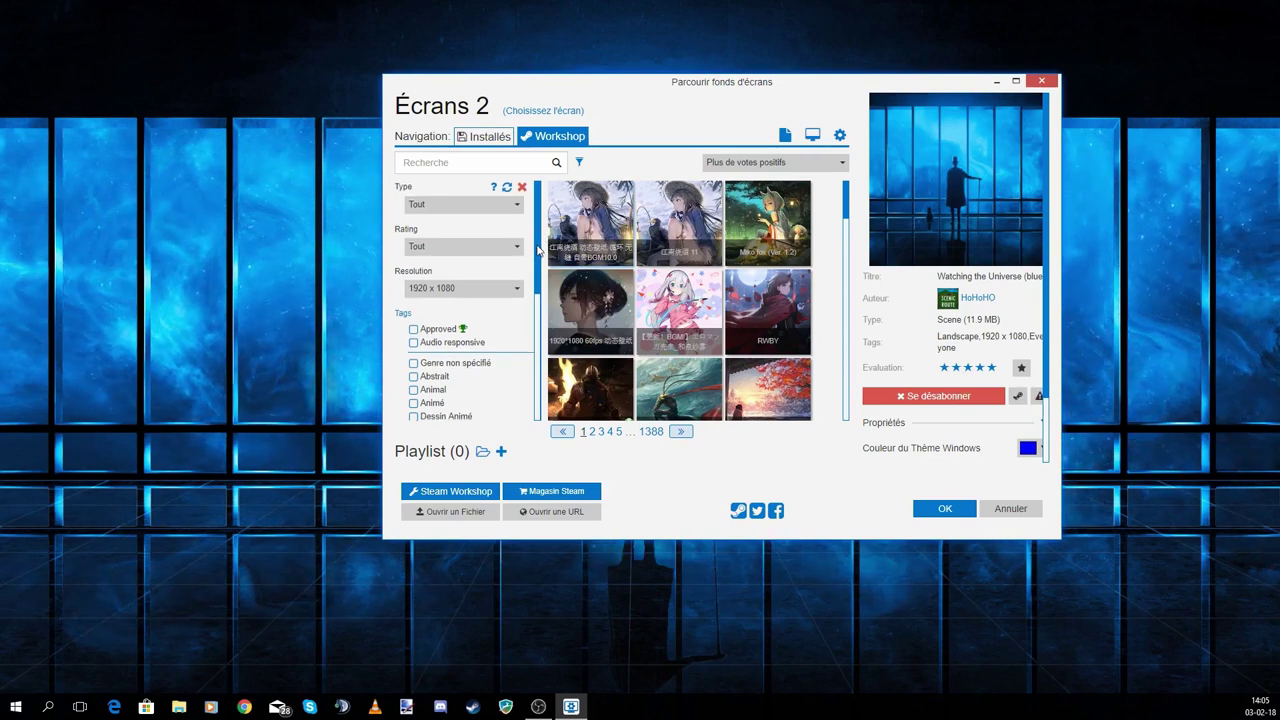
scroll(534, 240, "down", 3)
scroll(541, 234, "up", 3)
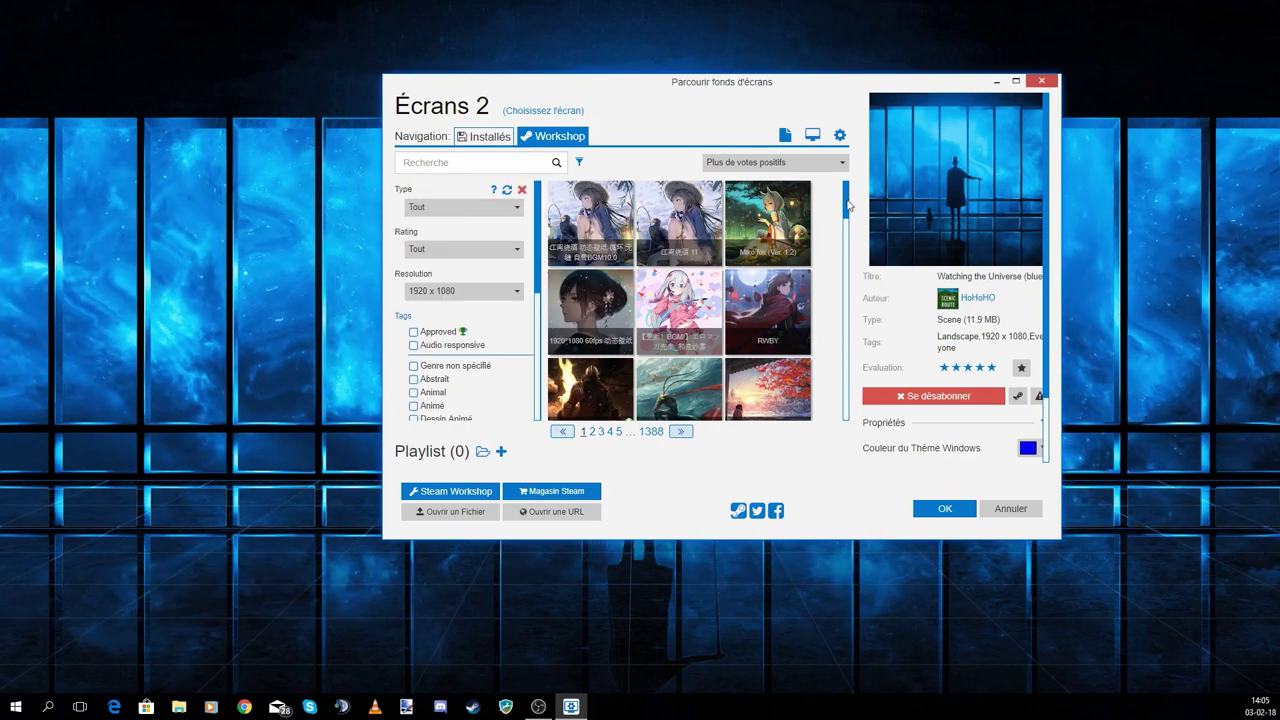
left_click_drag(847, 205, 840, 418)
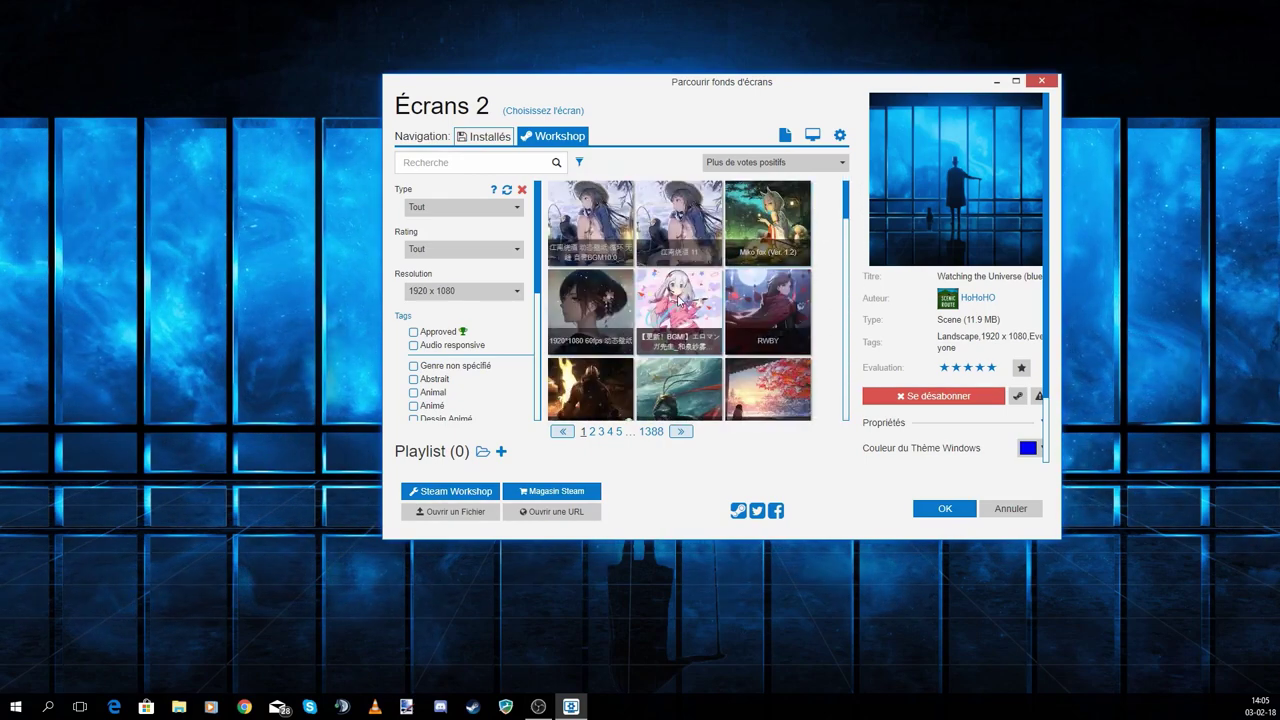
- Filter the Workshop wallpapers to exclude the Animé tag and include the Science-Fiction tag
left_click(667, 297)
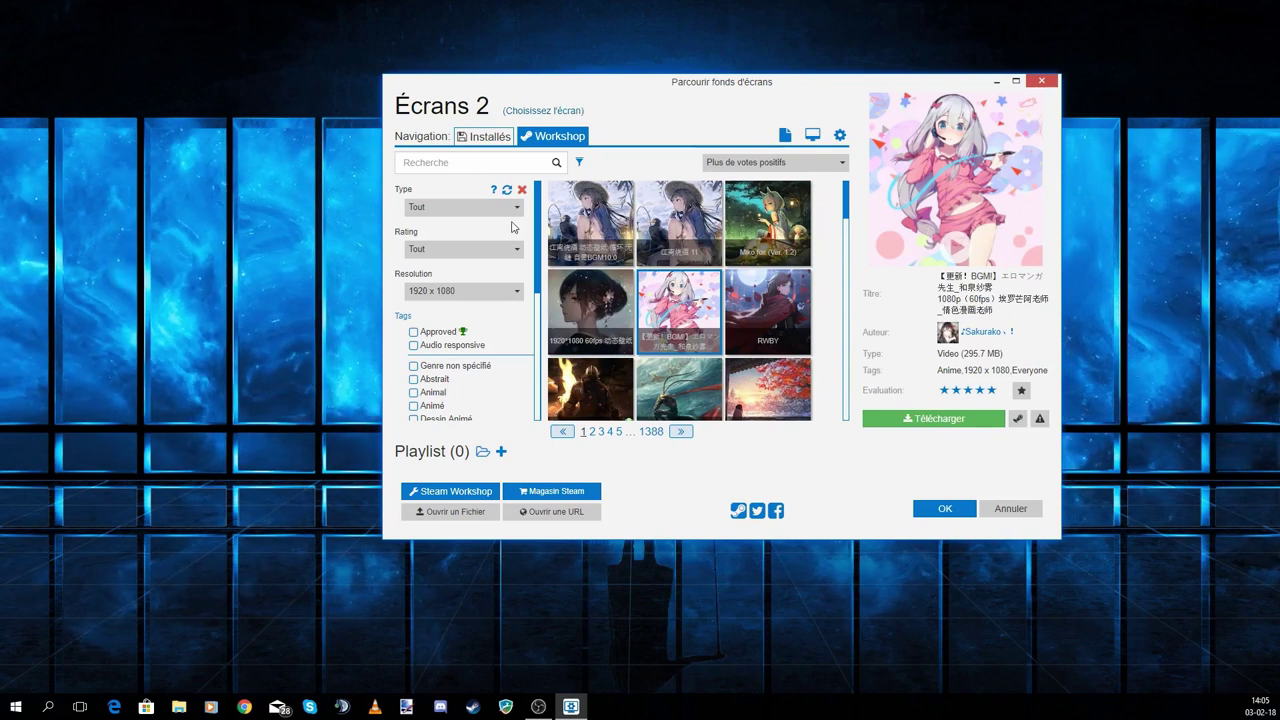
left_click_drag(531, 233, 529, 287)
left_click(414, 302)
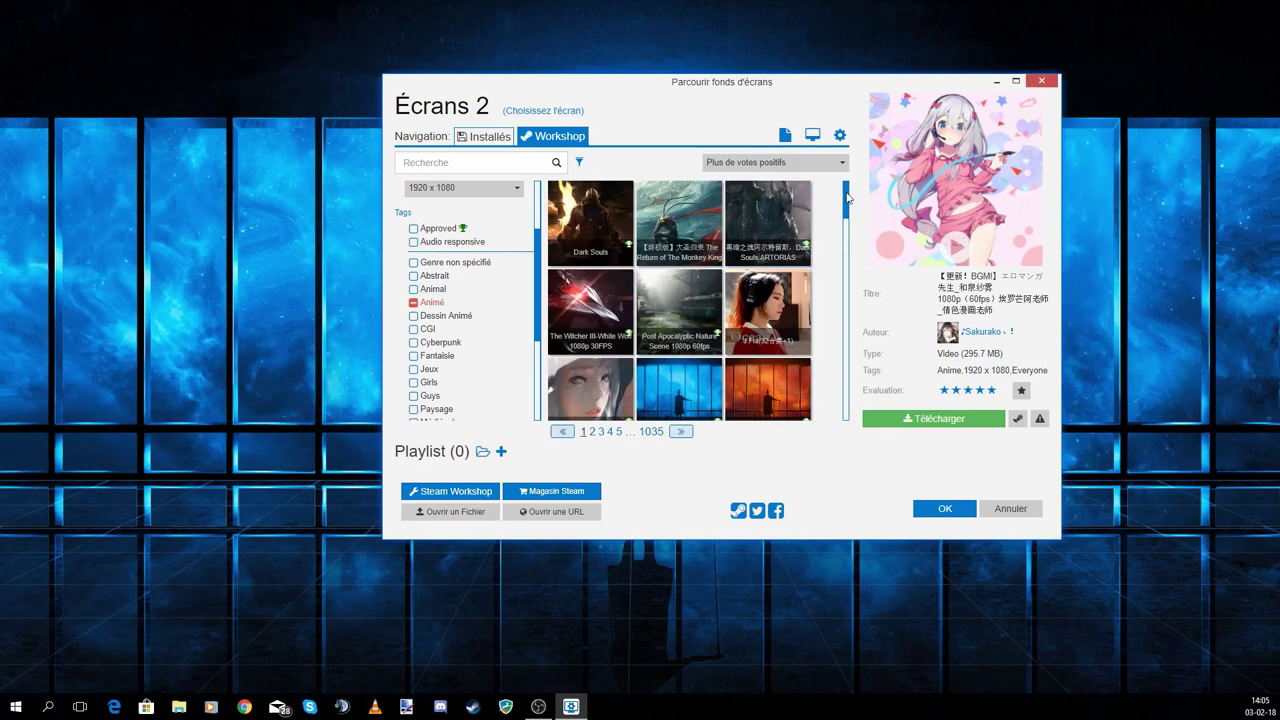
mouse_move(847, 197)
left_mouse_down()
mouse_move(847, 223)
mouse_move(845, 197)
left_mouse_up()
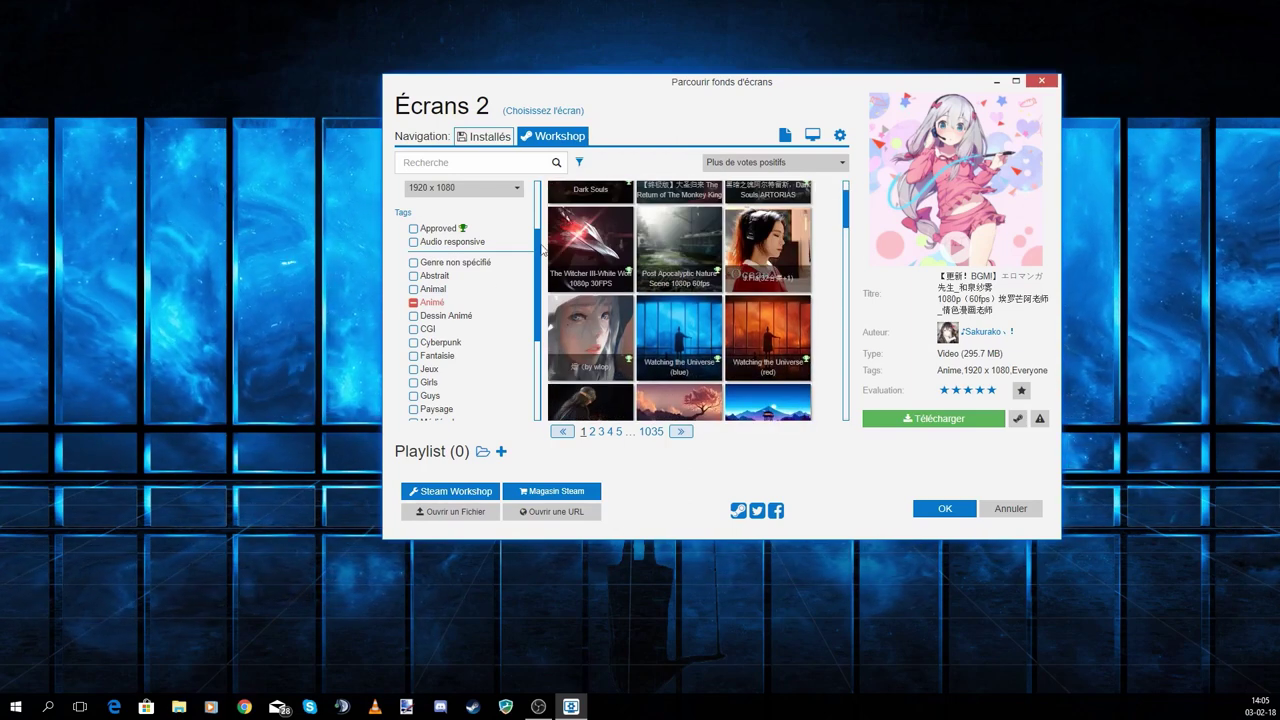
left_click_drag(538, 252, 543, 358)
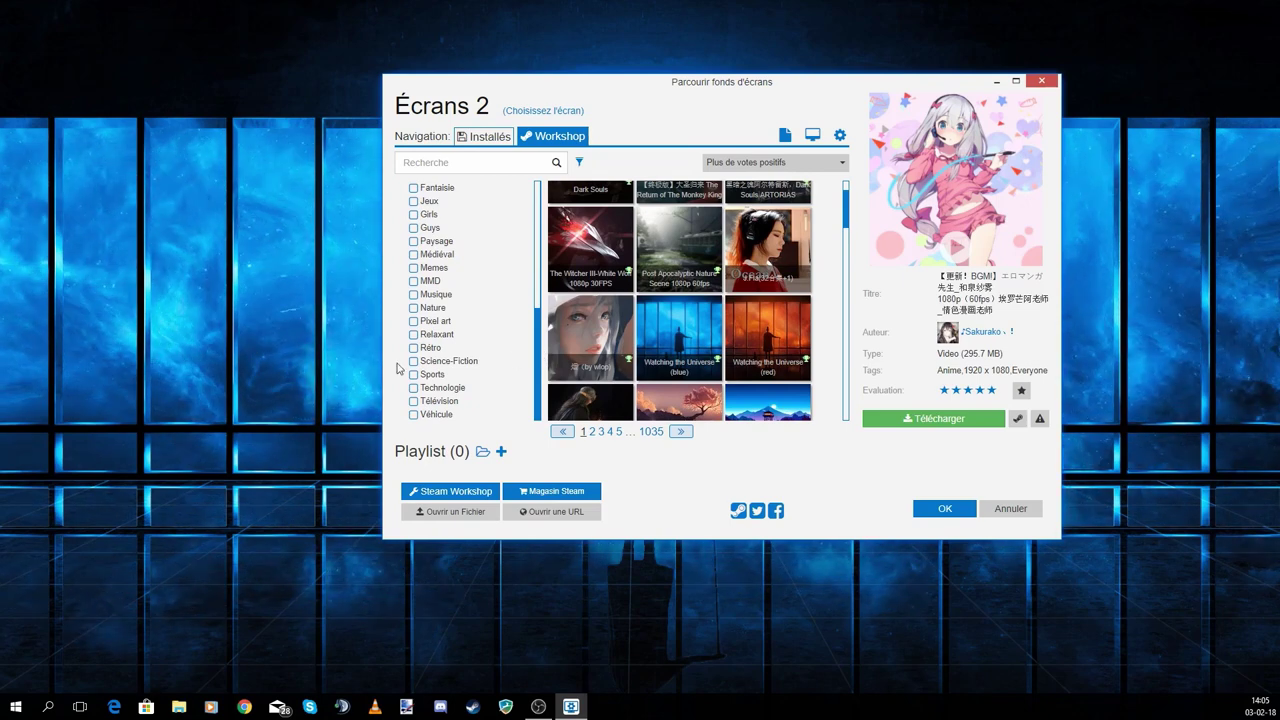
left_click(413, 362)
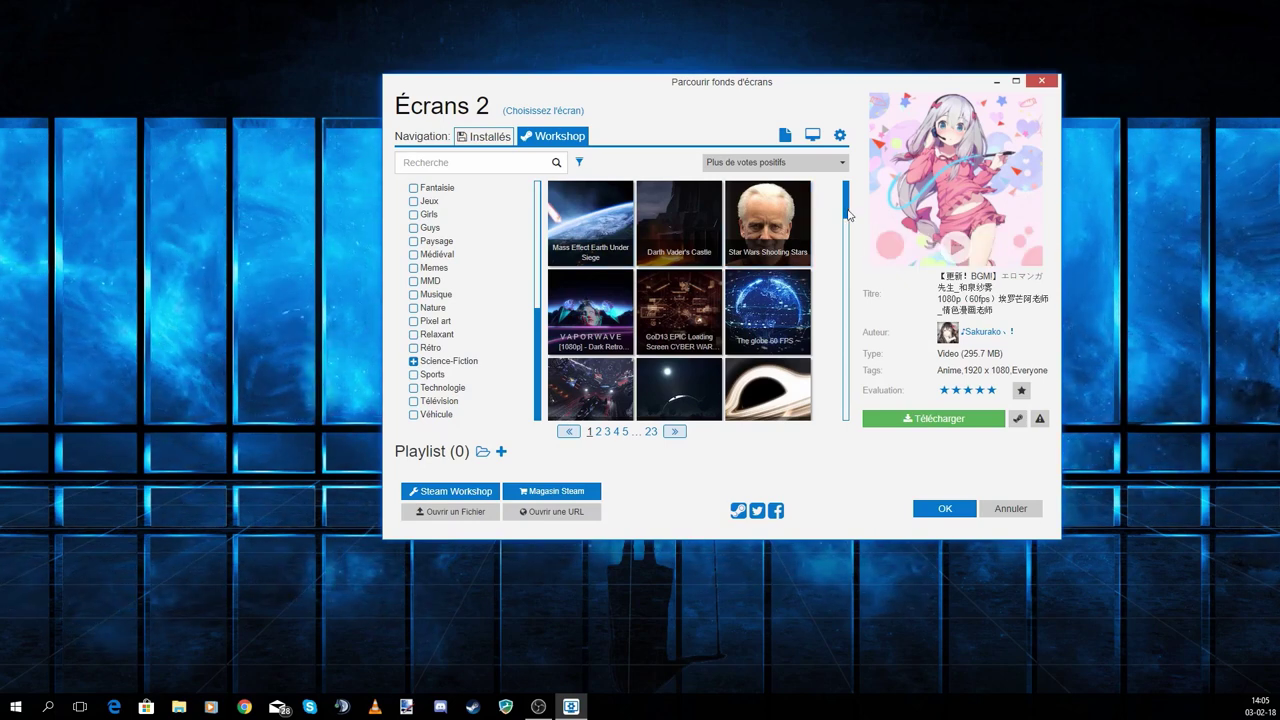
- Download the DC Comics - Justice League wallpaper from the filtered results and show it on the full desktop
left_click_drag(849, 214, 847, 267)
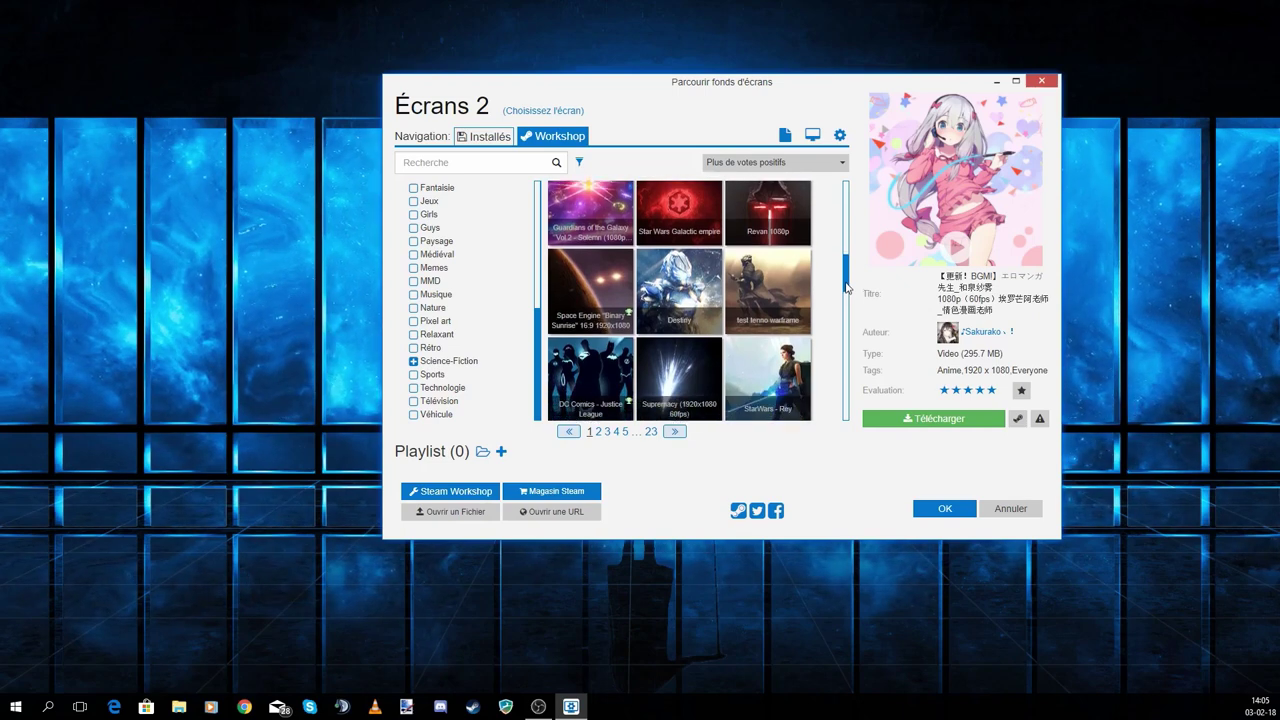
left_click_drag(845, 282, 845, 302)
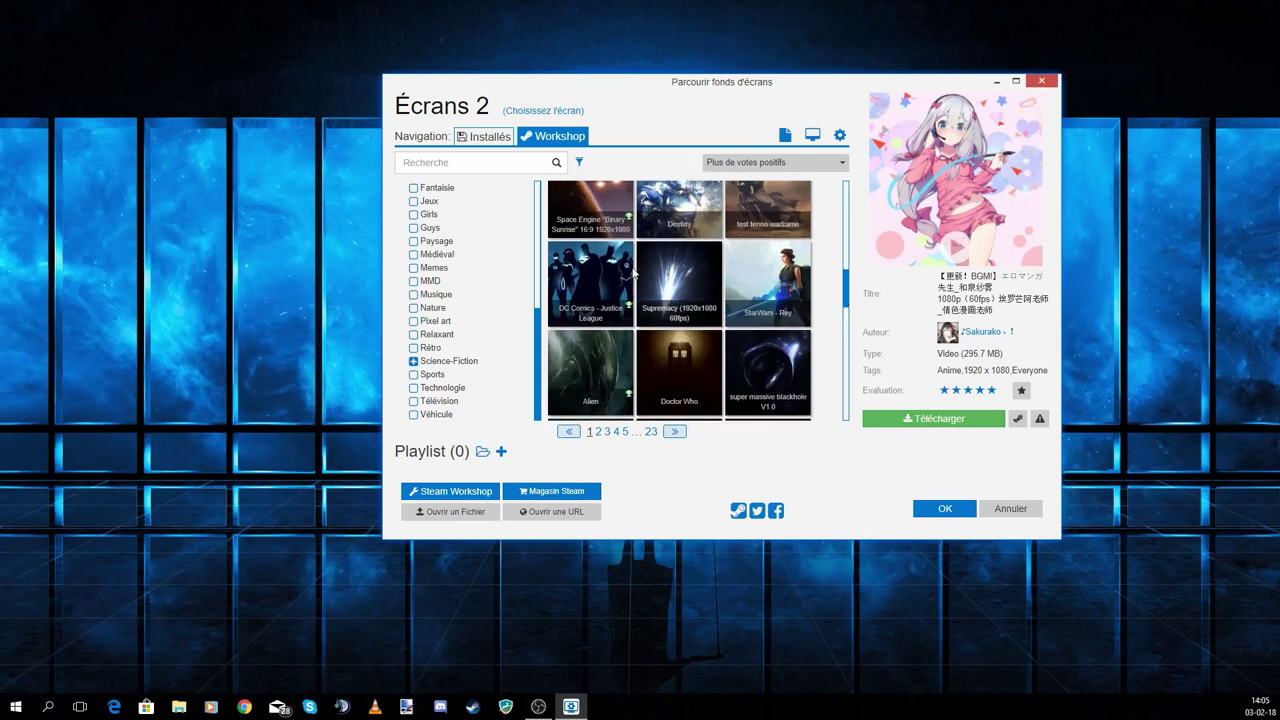
left_click(575, 280)
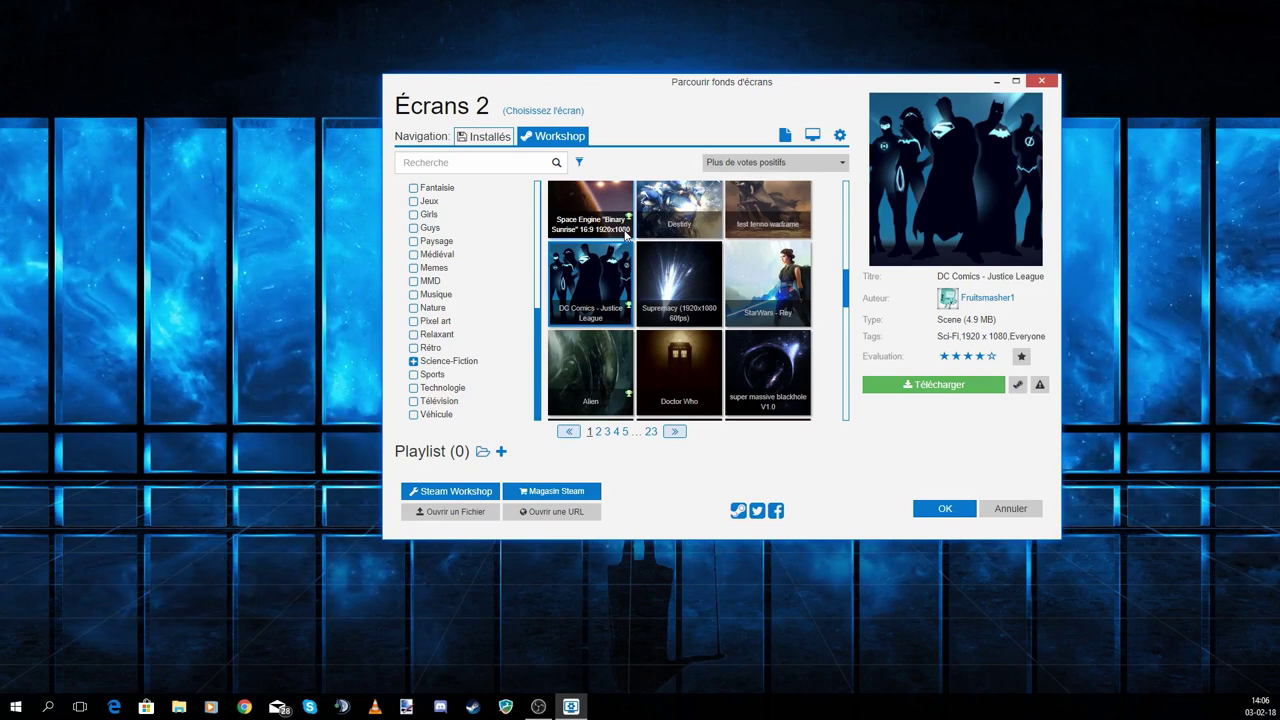
left_click(933, 384)
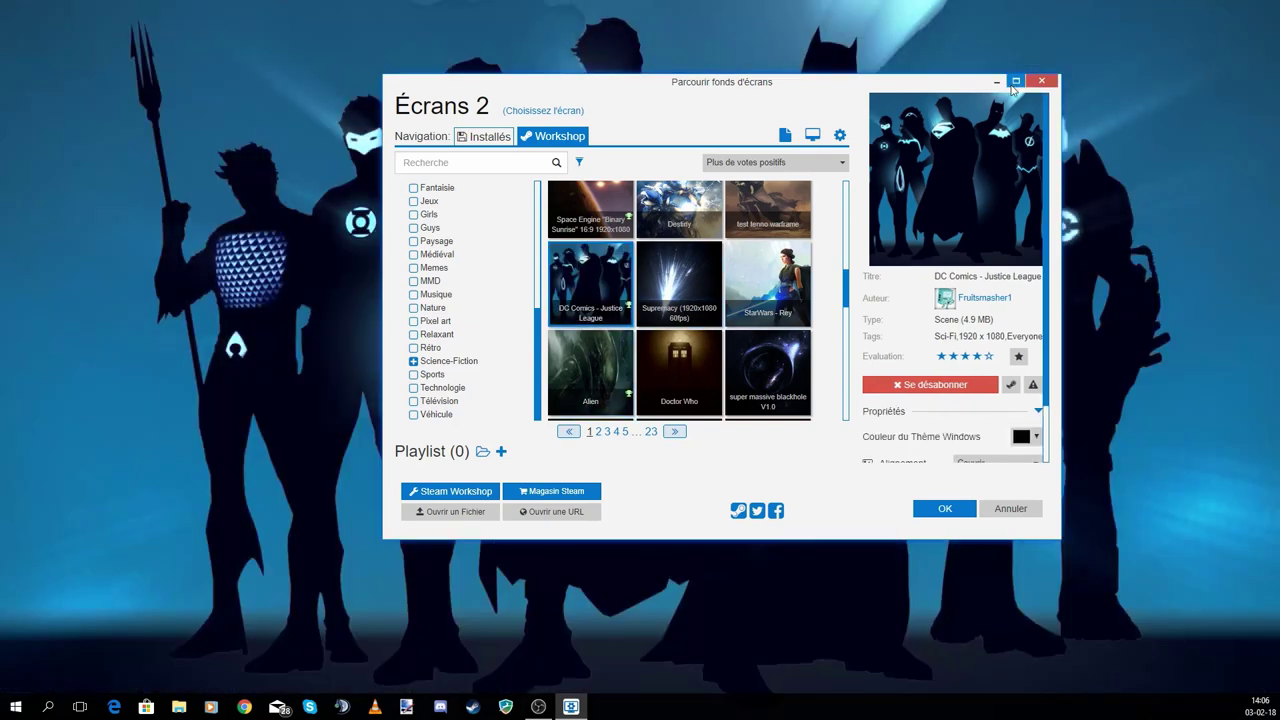
left_click(997, 83)
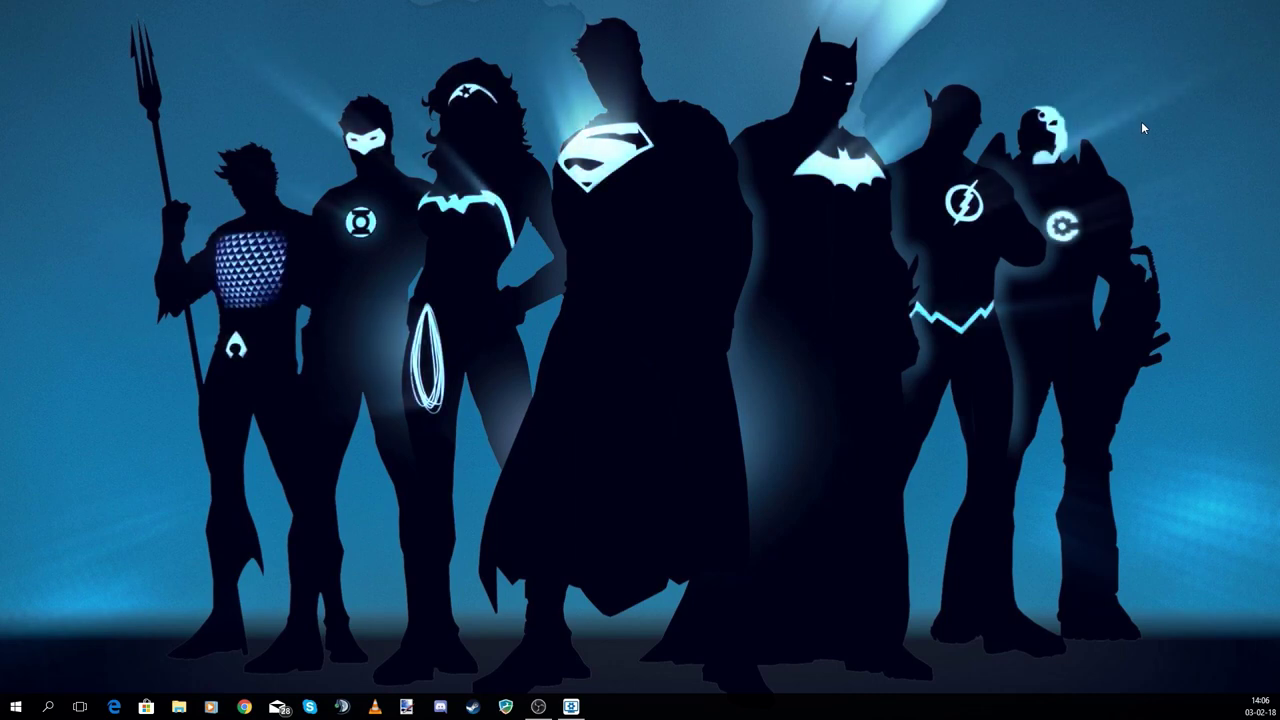
- Unsubscribe from the DC Comics - Justice League wallpaper in the list of installed wallpapers
left_click(573, 708)
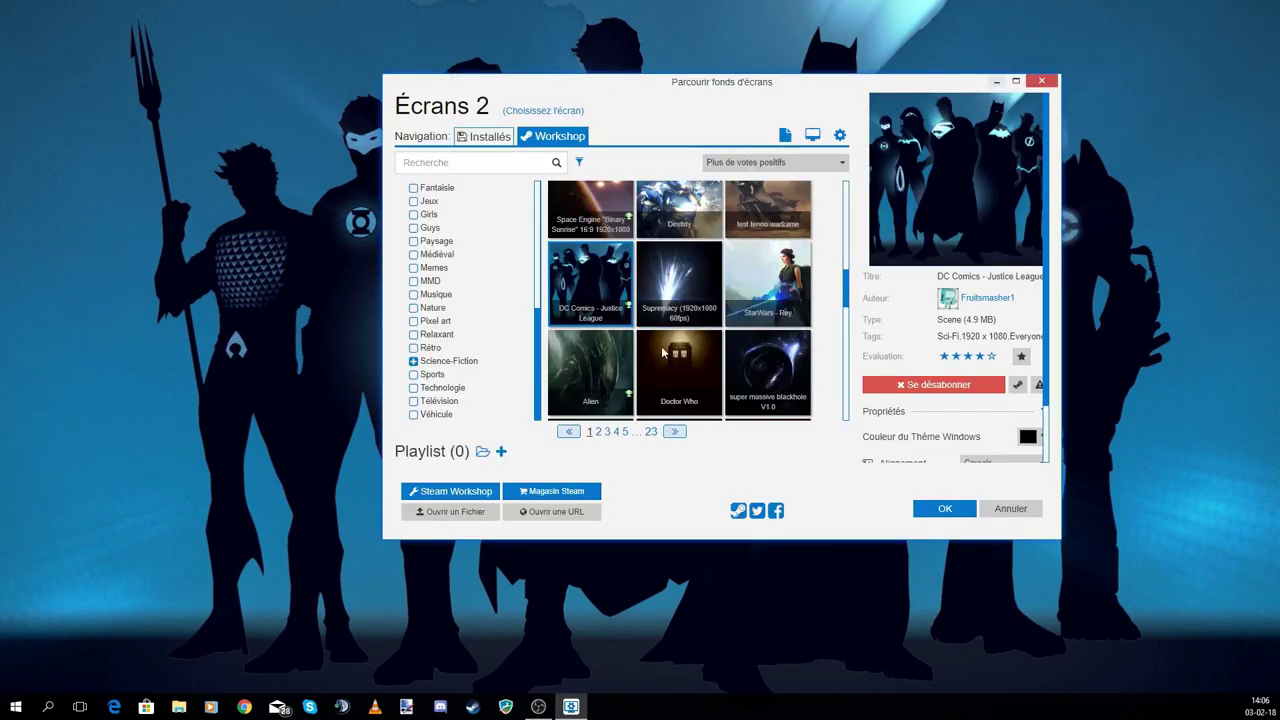
left_click(500, 136)
scroll(768, 298, "up", 3)
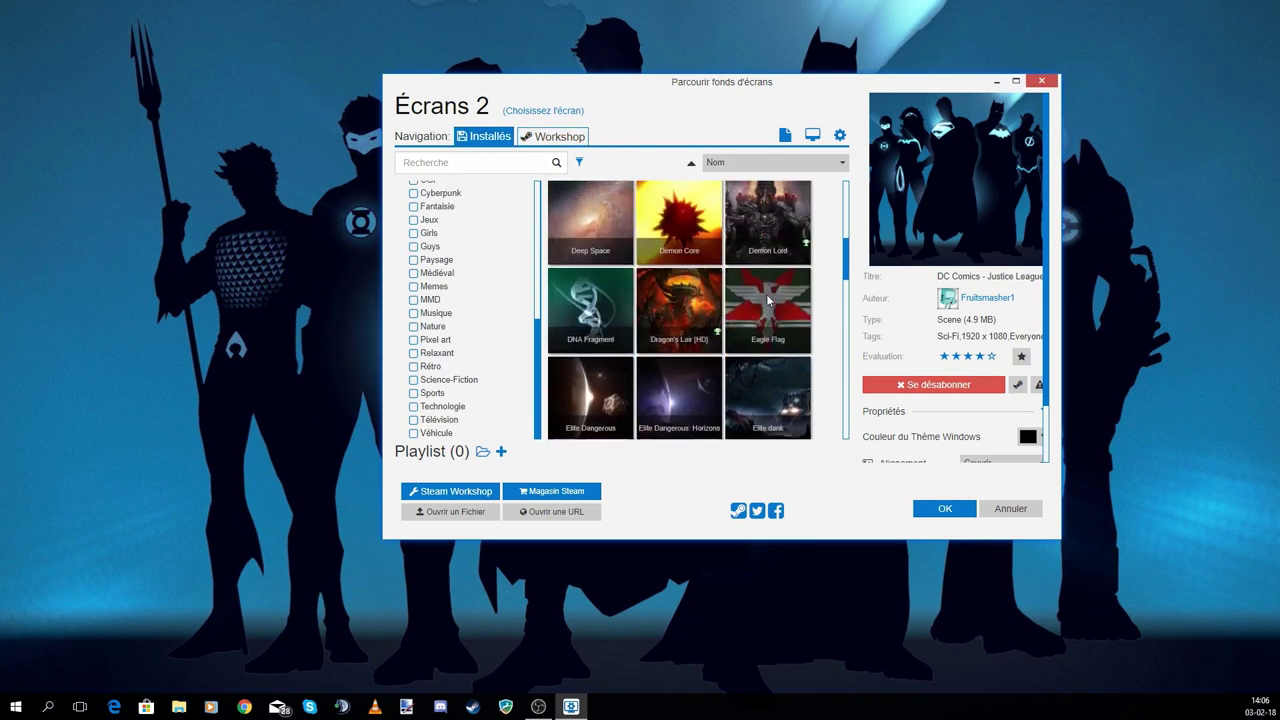
right_click(757, 322)
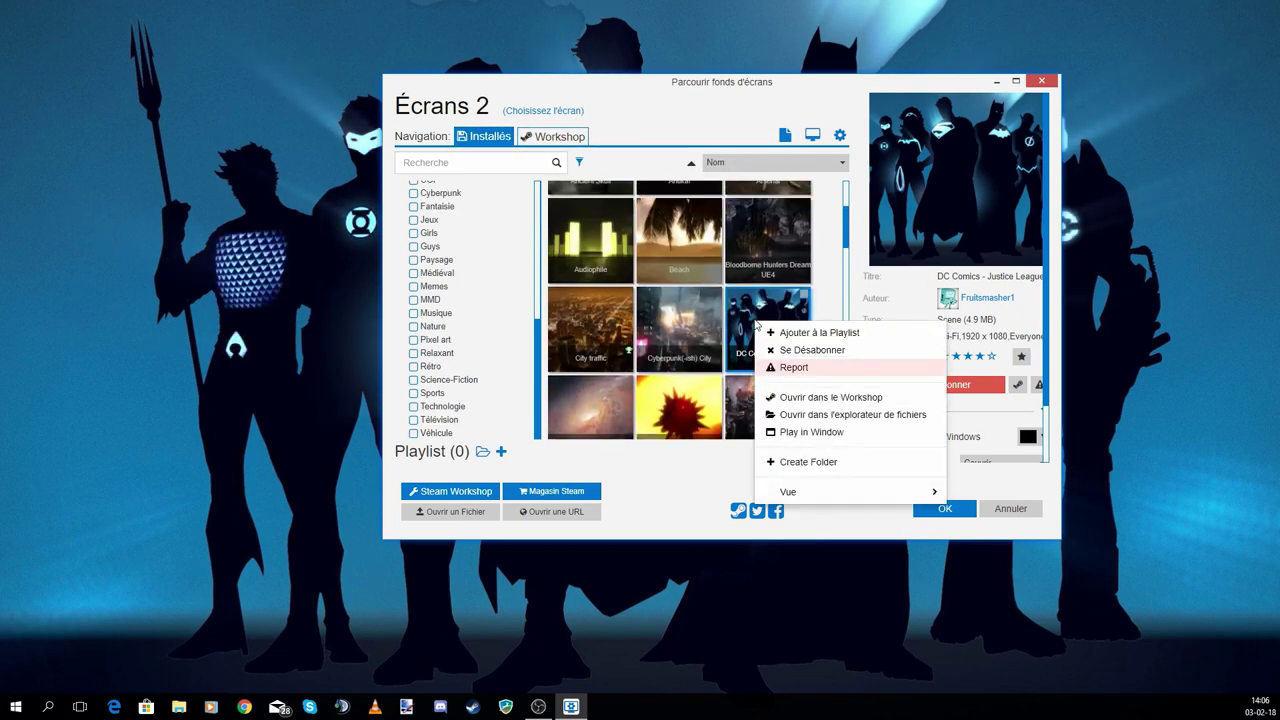
left_click(828, 352)
left_click(797, 186)
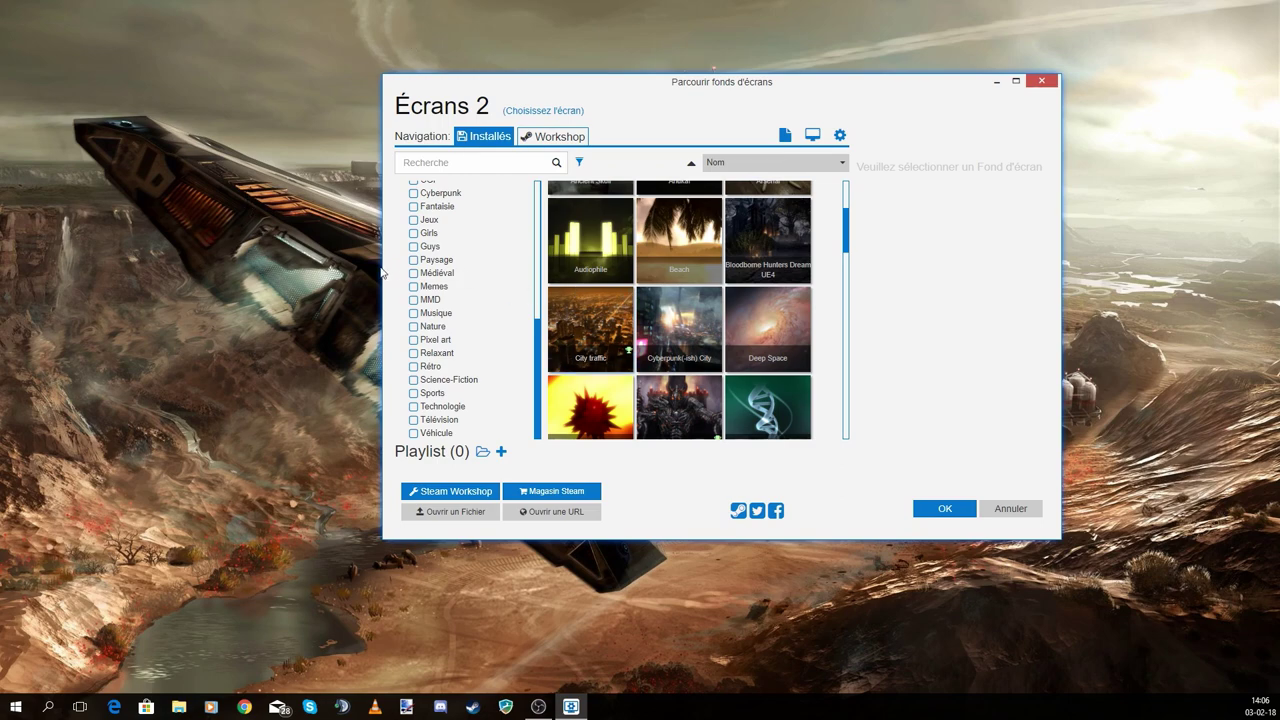
- Apply the Demon Lord wallpaper, show it on the bare desktop and return to the wallpaper browser
left_click(712, 390)
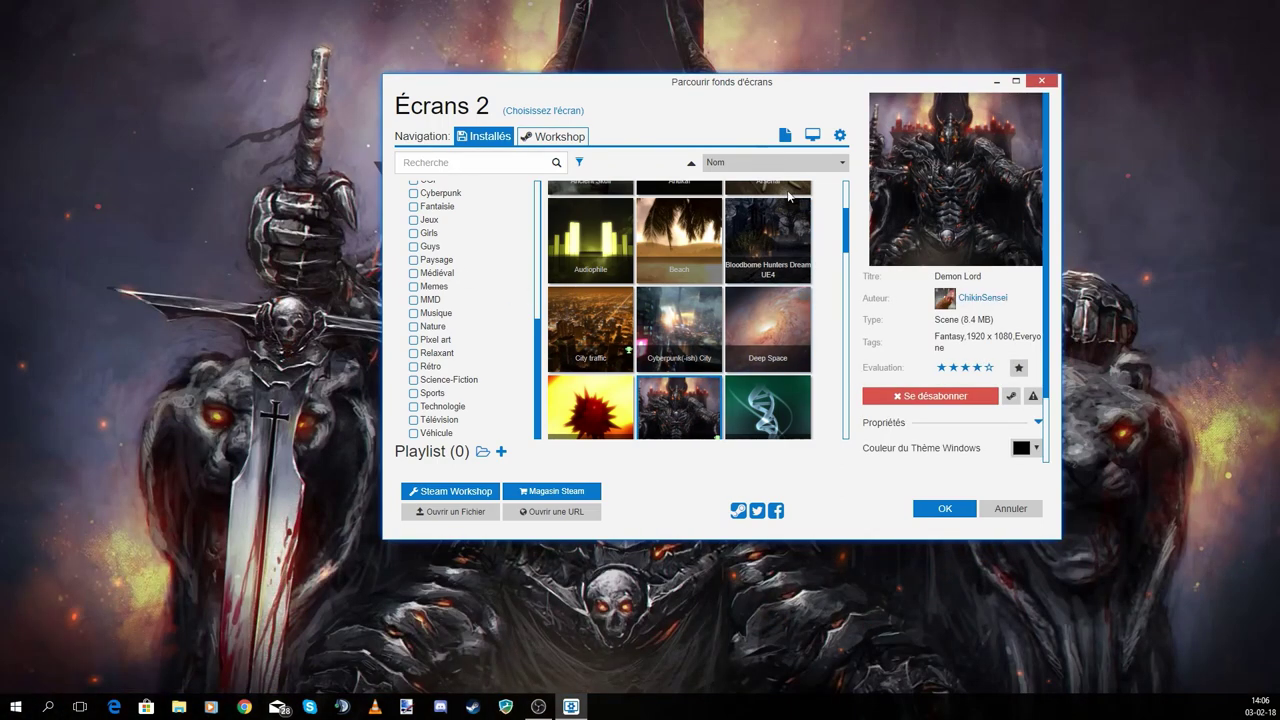
left_click(996, 81)
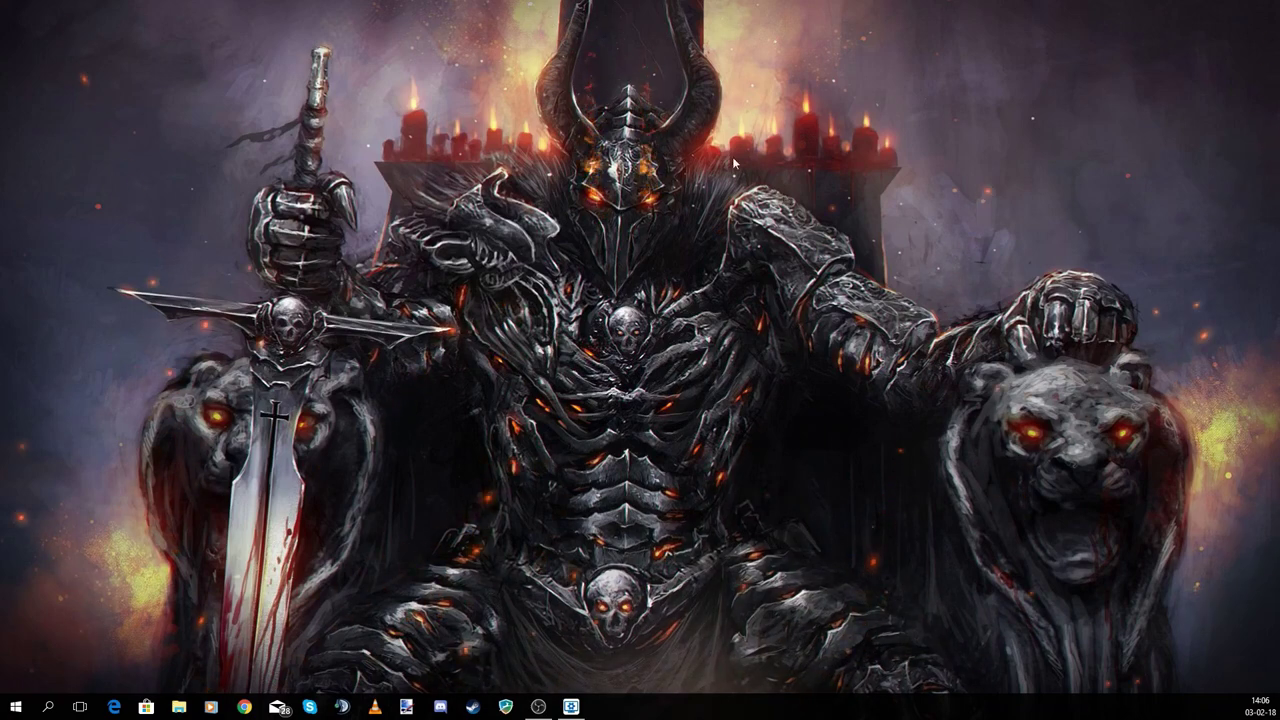
left_click(574, 704)
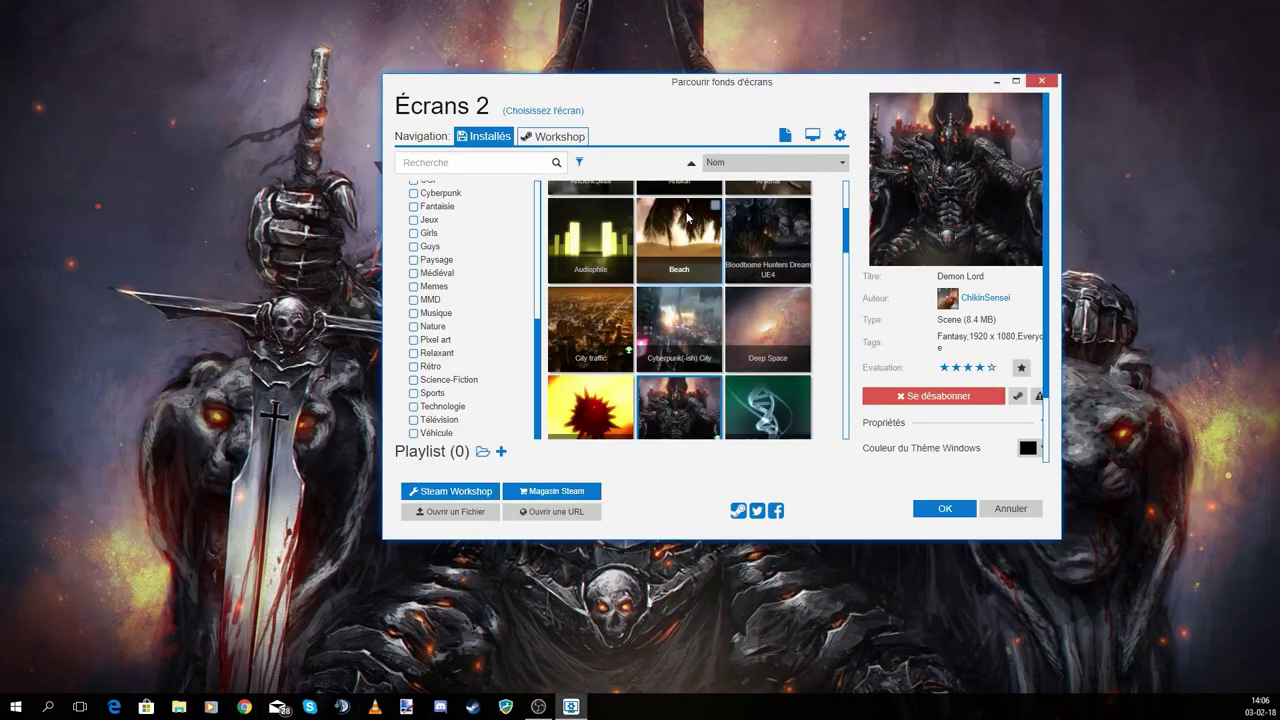
scroll(704, 246, "down", 10)
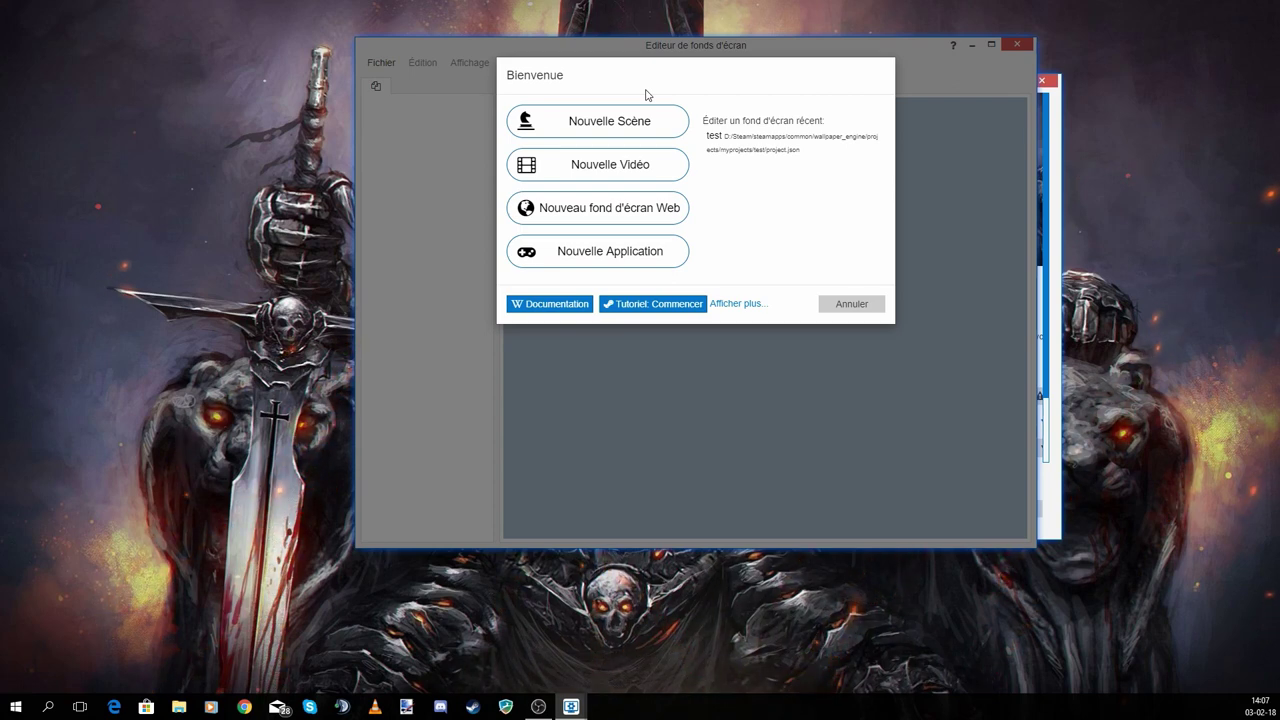
- Create a new 2D scene project named youtube with the Empty template at 1920 x 1080
left_click(597, 118)
left_click(836, 232)
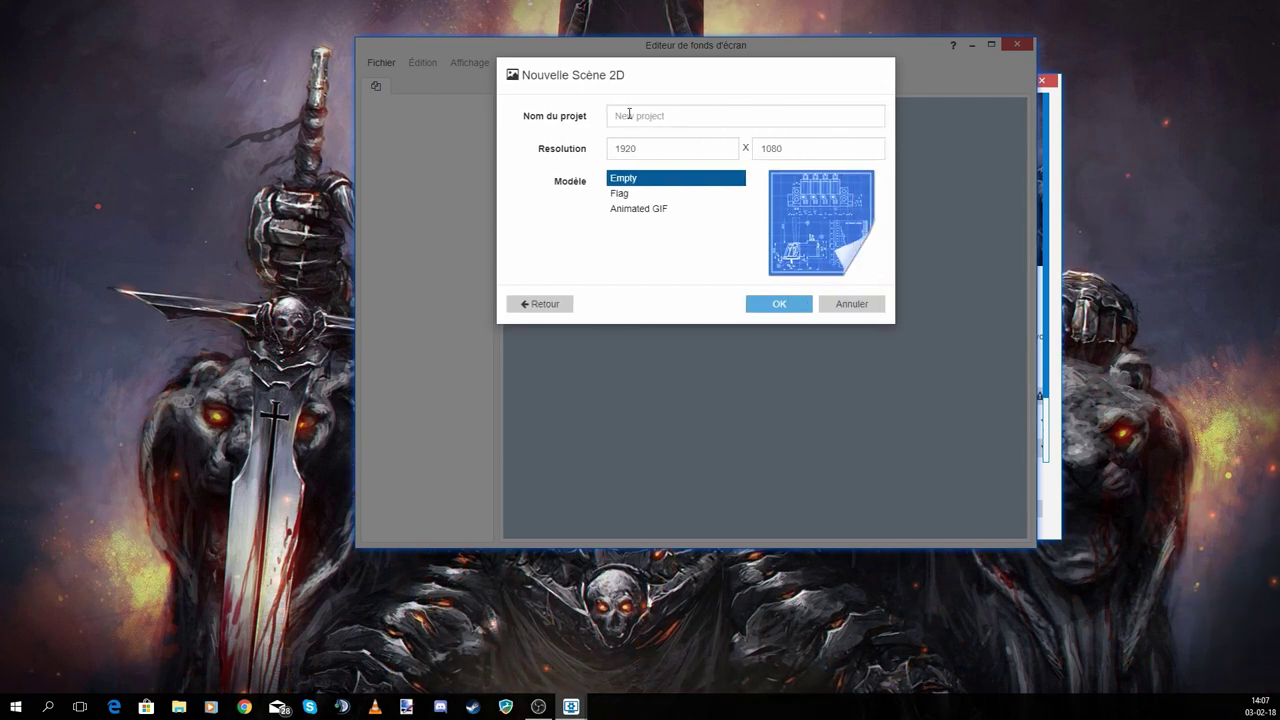
left_click(750, 119)
type("youtube")
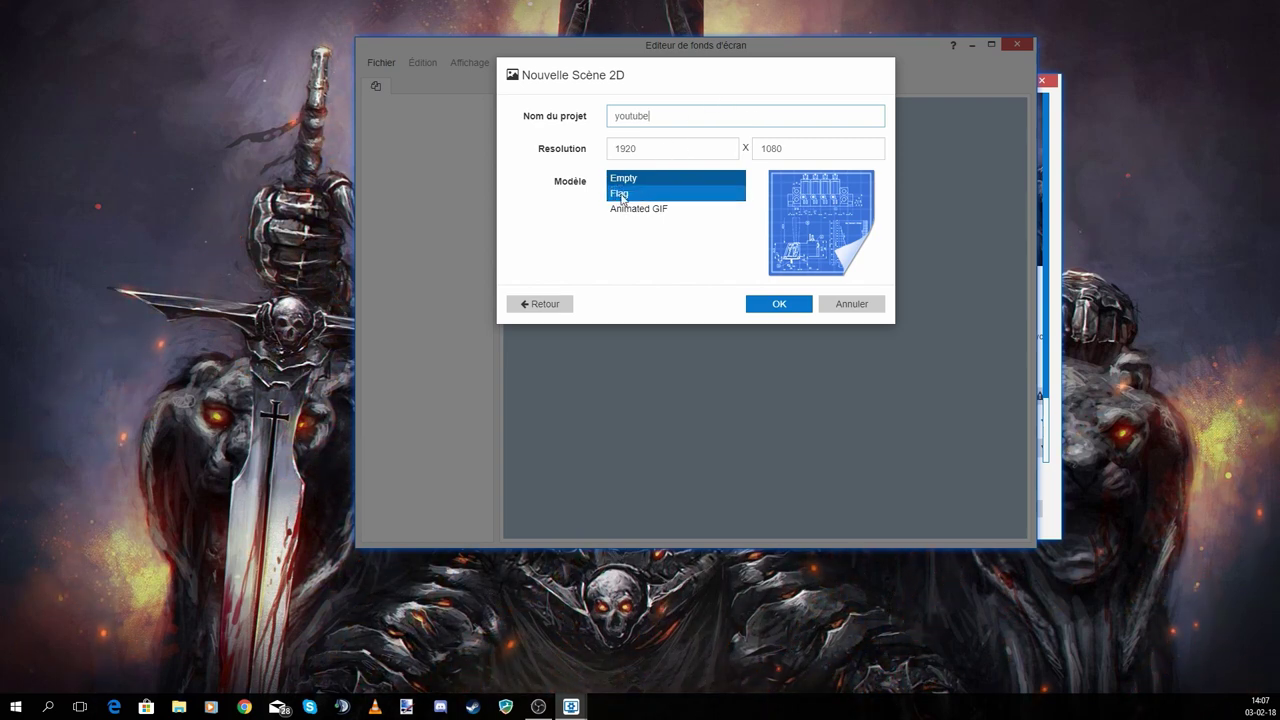
left_click(780, 304)
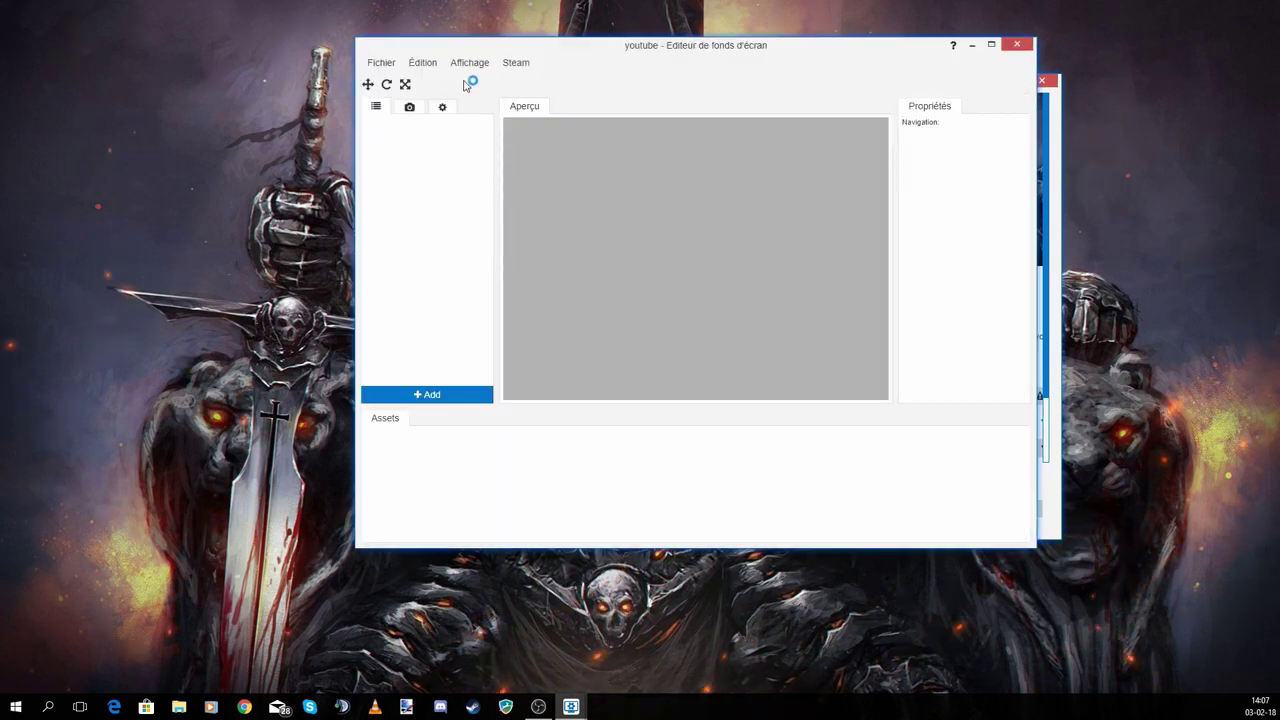
- Import the image 447273.jpg as an RGBA 8888 layer, maximize the editor and save the project
left_click(424, 62)
left_click(445, 85)
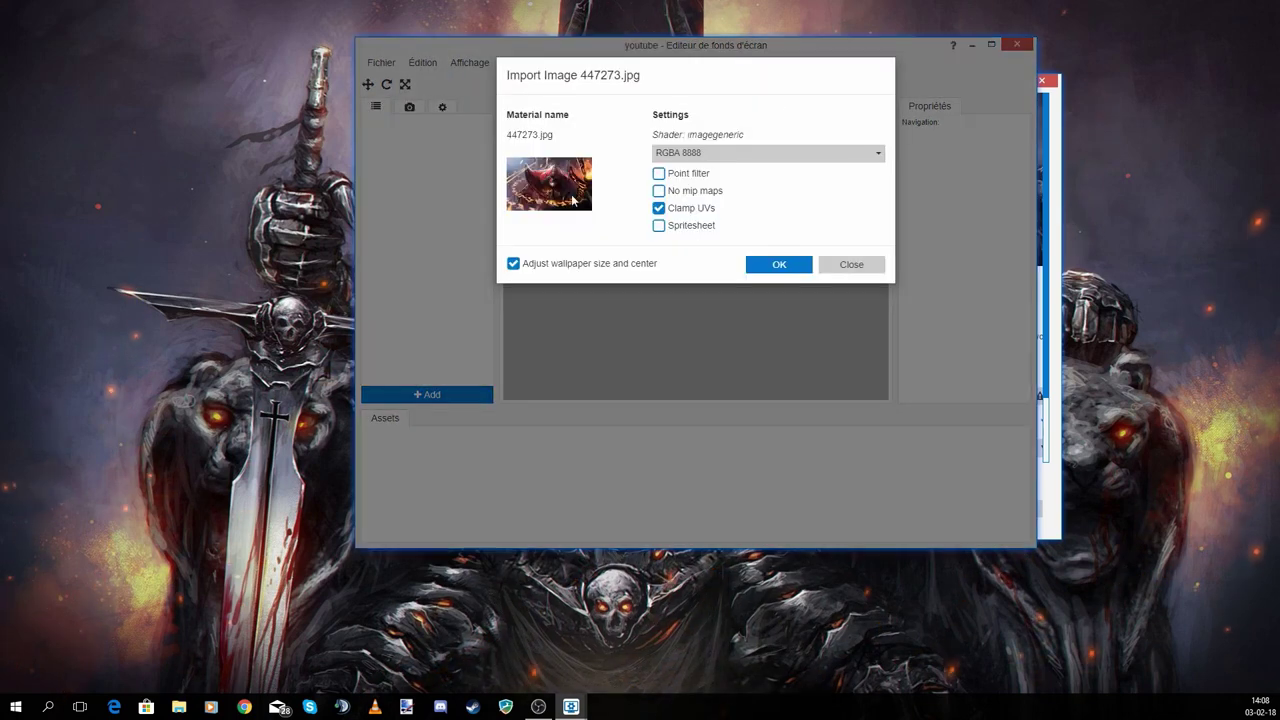
left_click(785, 152)
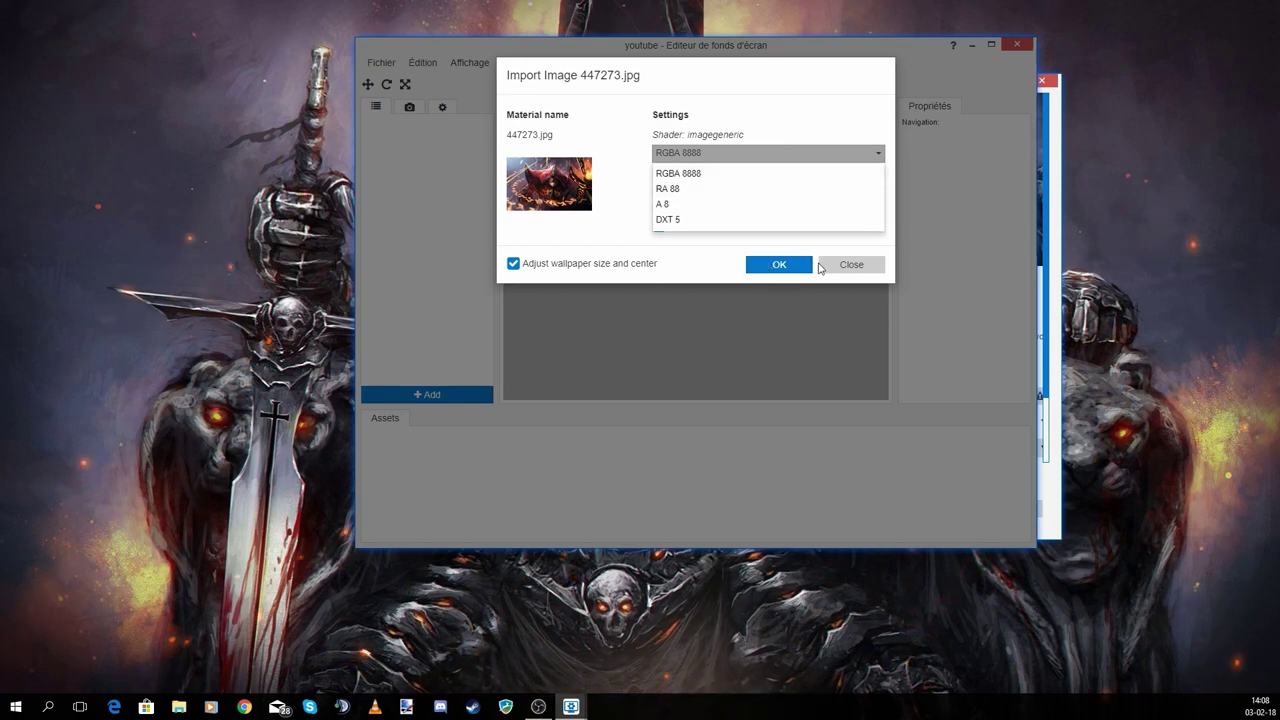
left_click(768, 264)
left_click(768, 264)
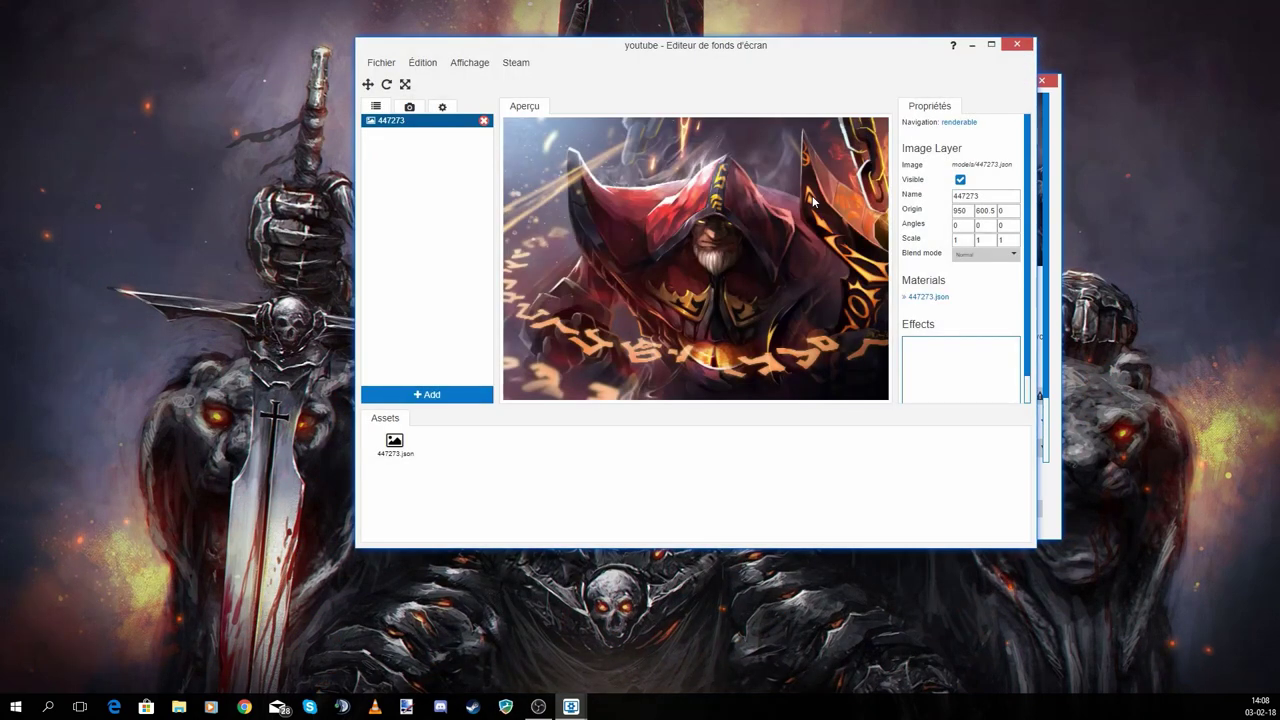
left_click(993, 44)
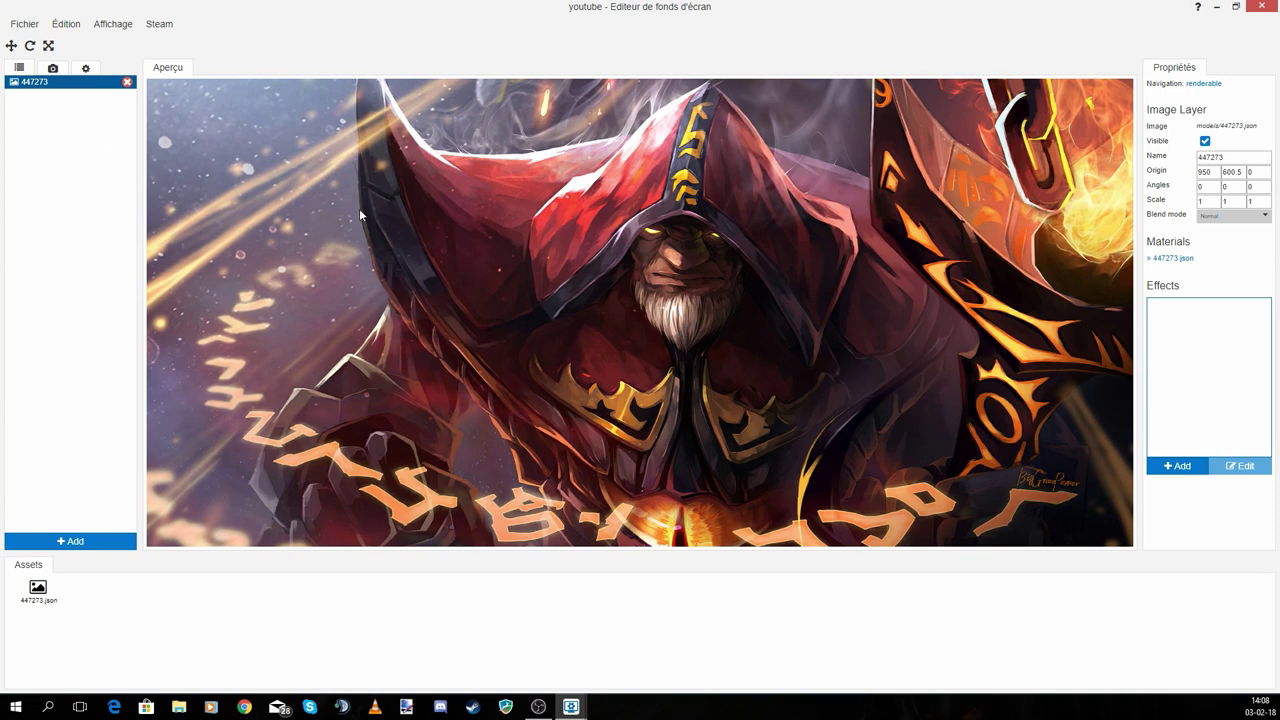
key("ctrl+s")
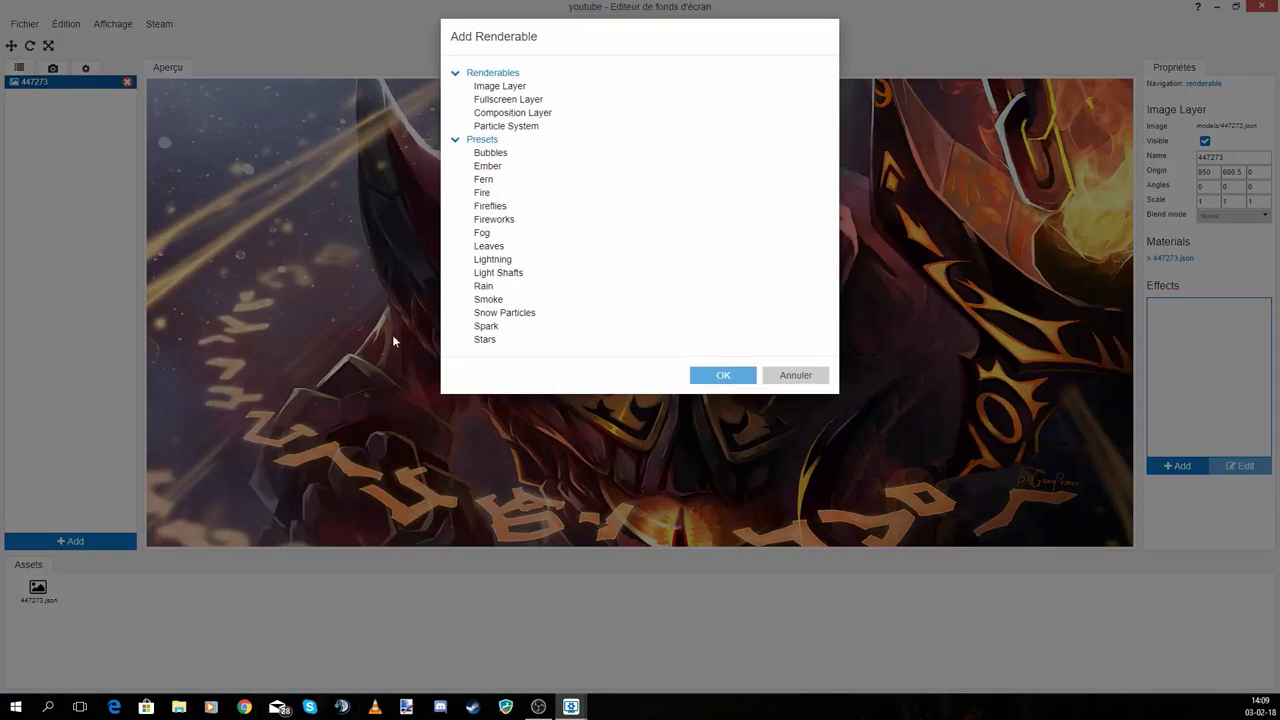
- Add the Fire preset in its Torch variant to the scene and save the project
left_click(557, 87)
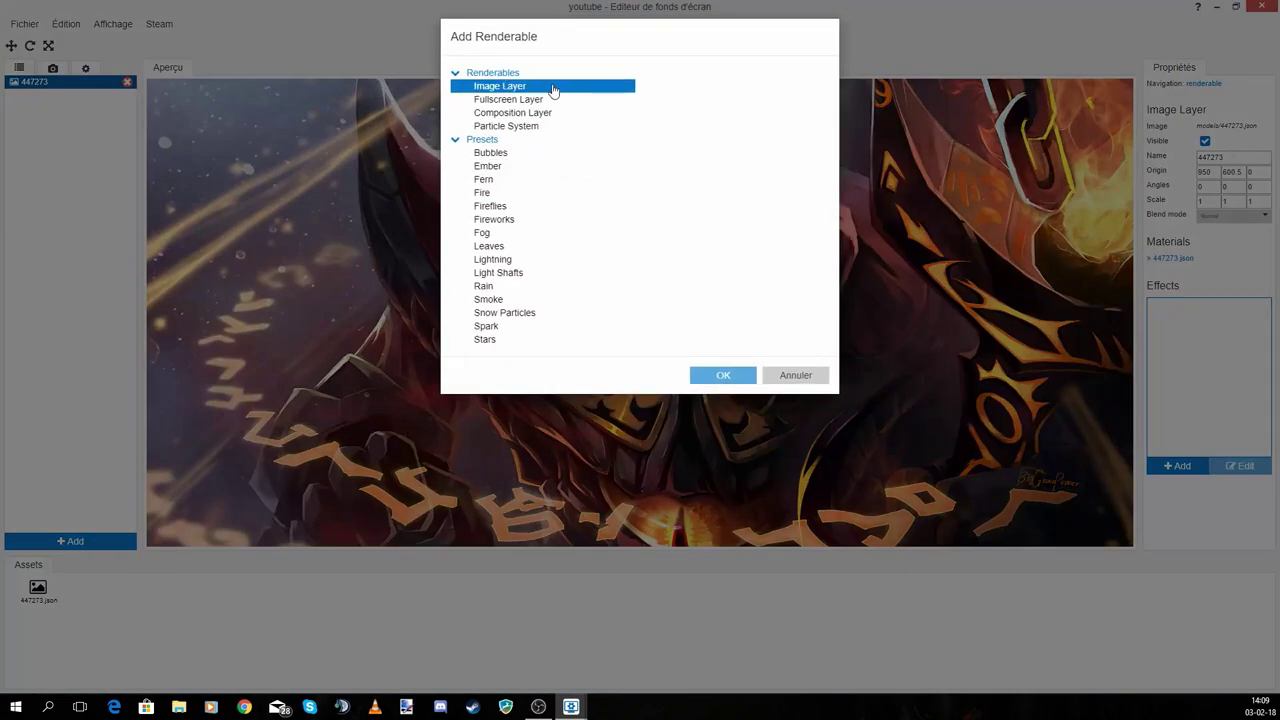
left_click(497, 196)
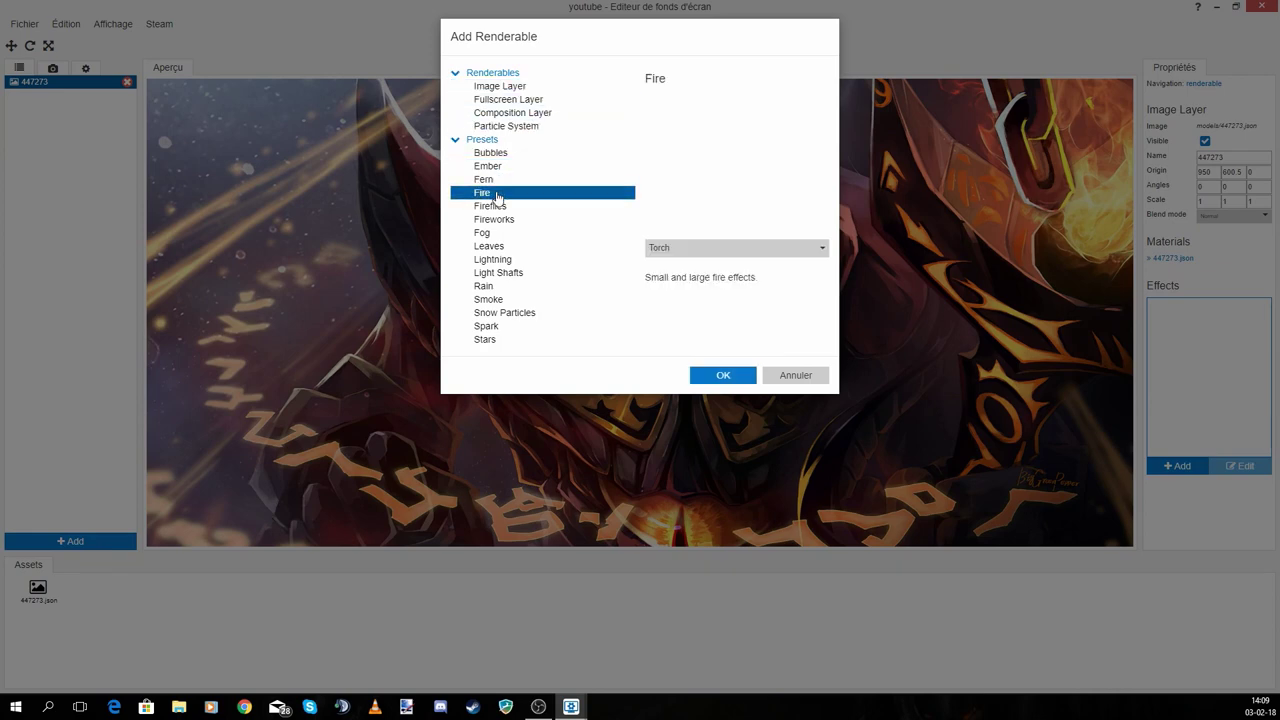
left_click(790, 248)
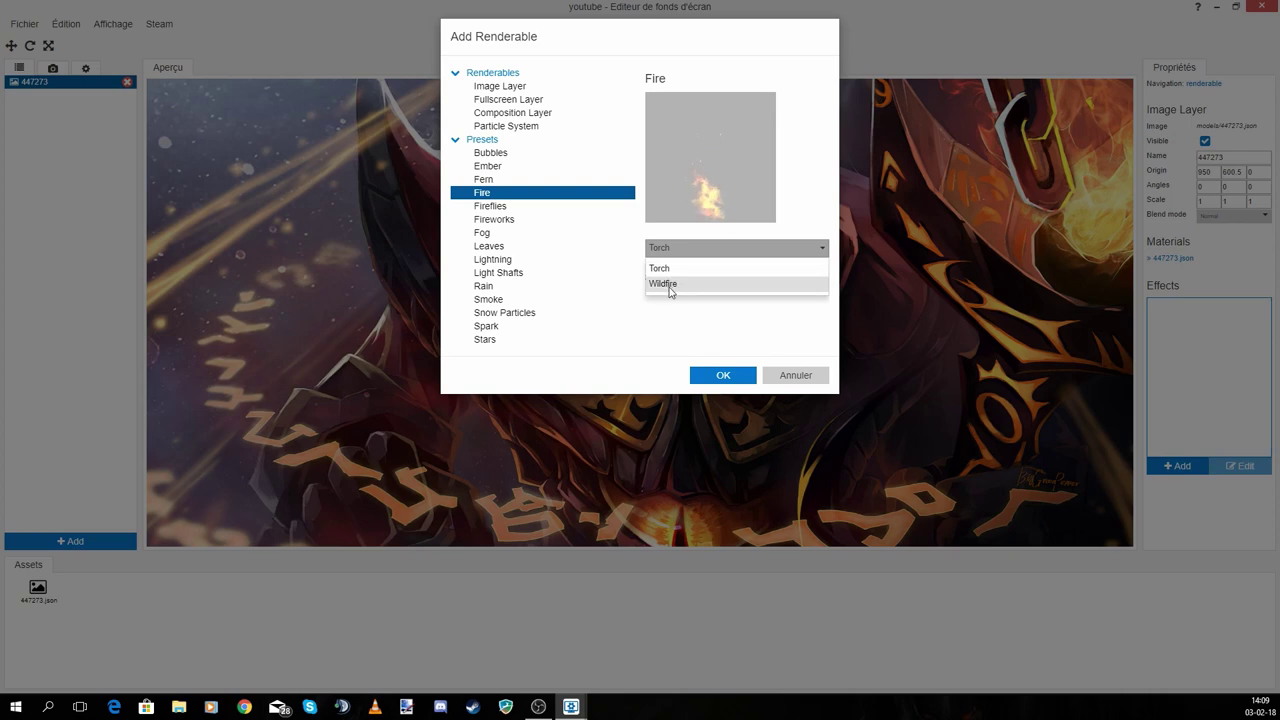
left_click(668, 284)
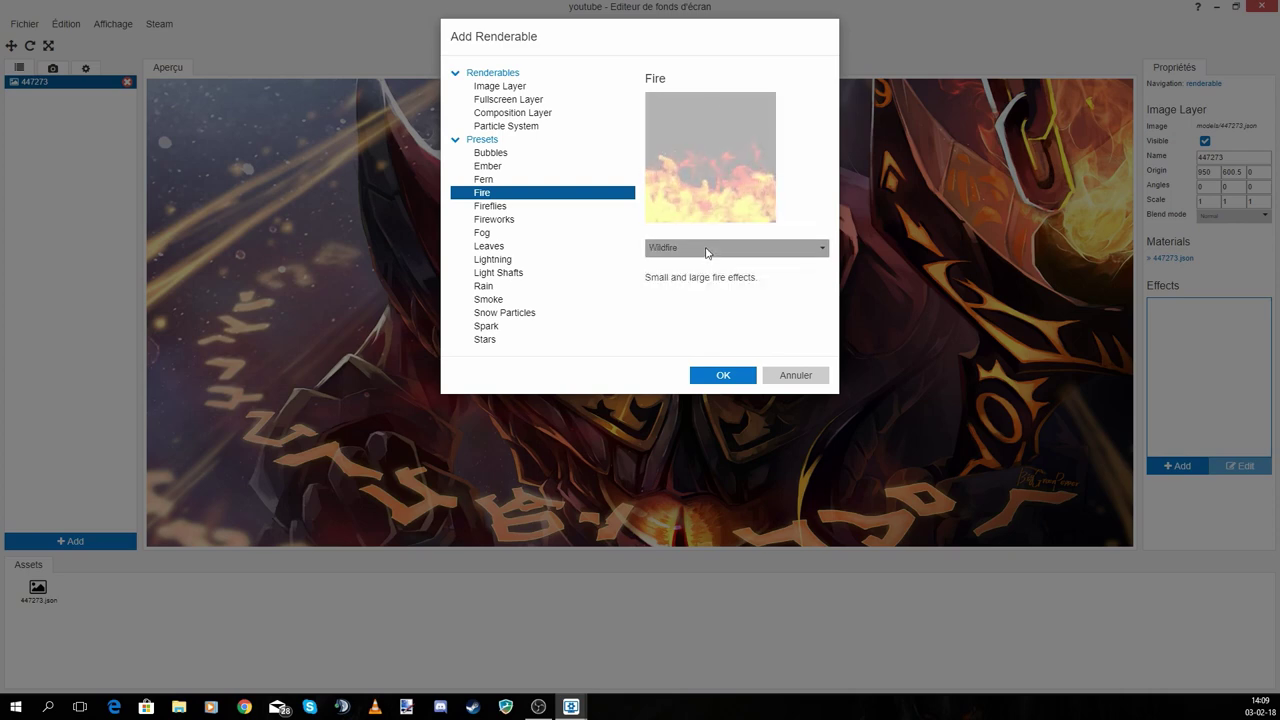
left_click(706, 250)
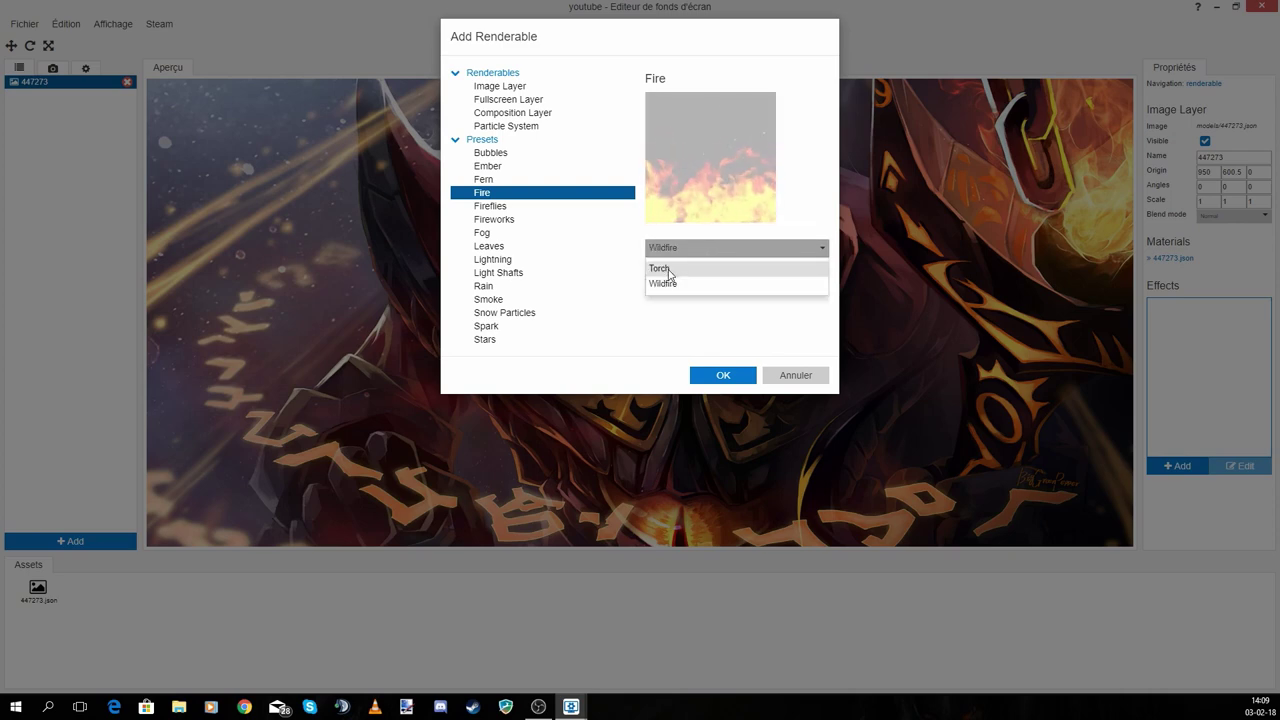
left_click(669, 270)
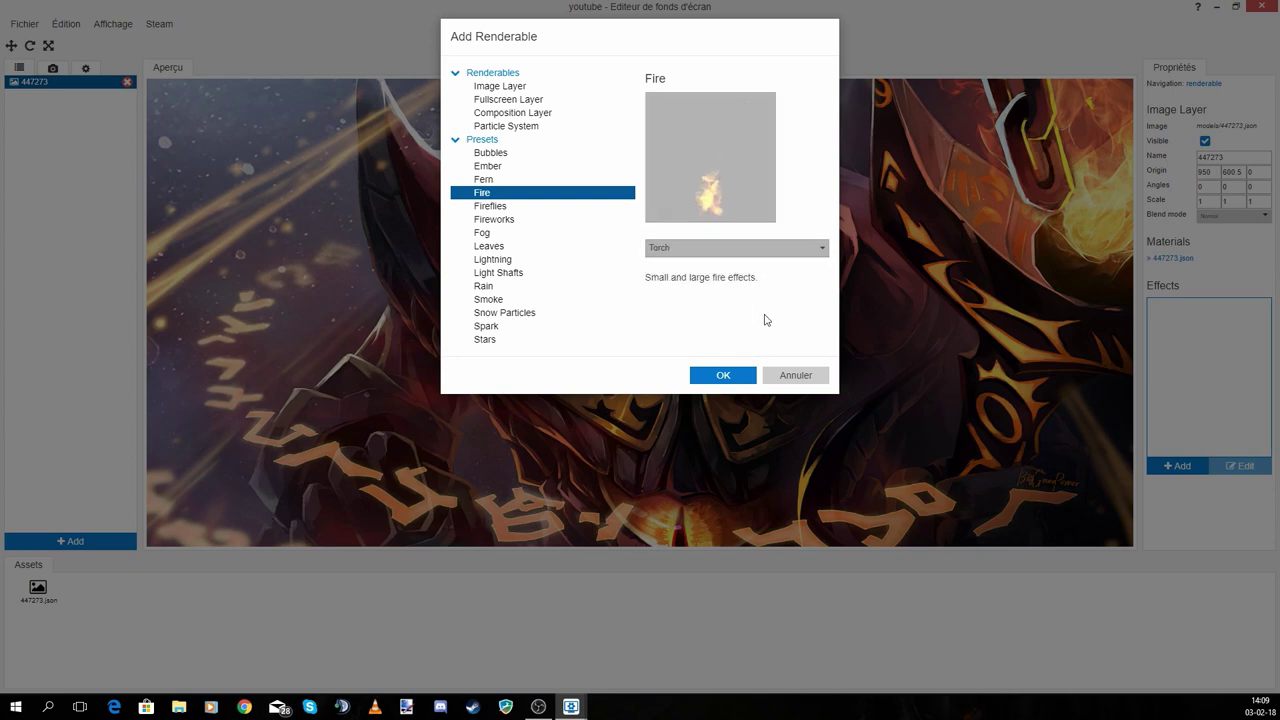
left_click(724, 375)
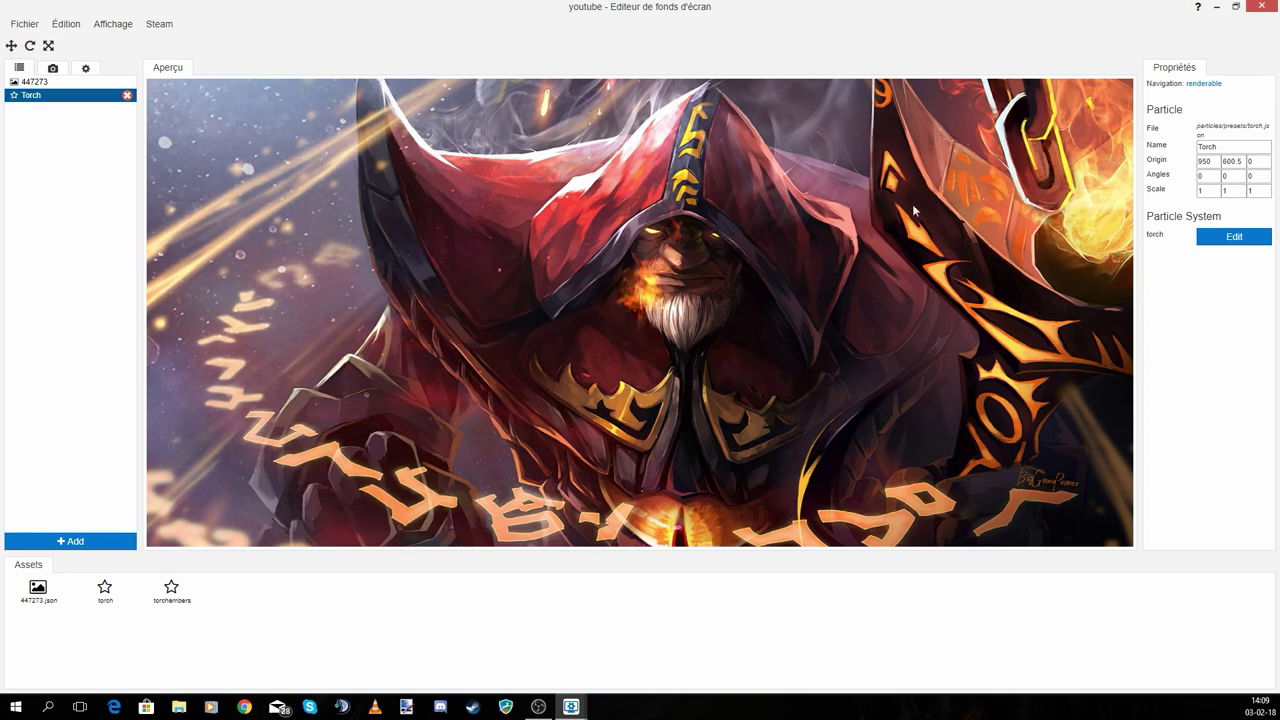
key("ctrl+s")
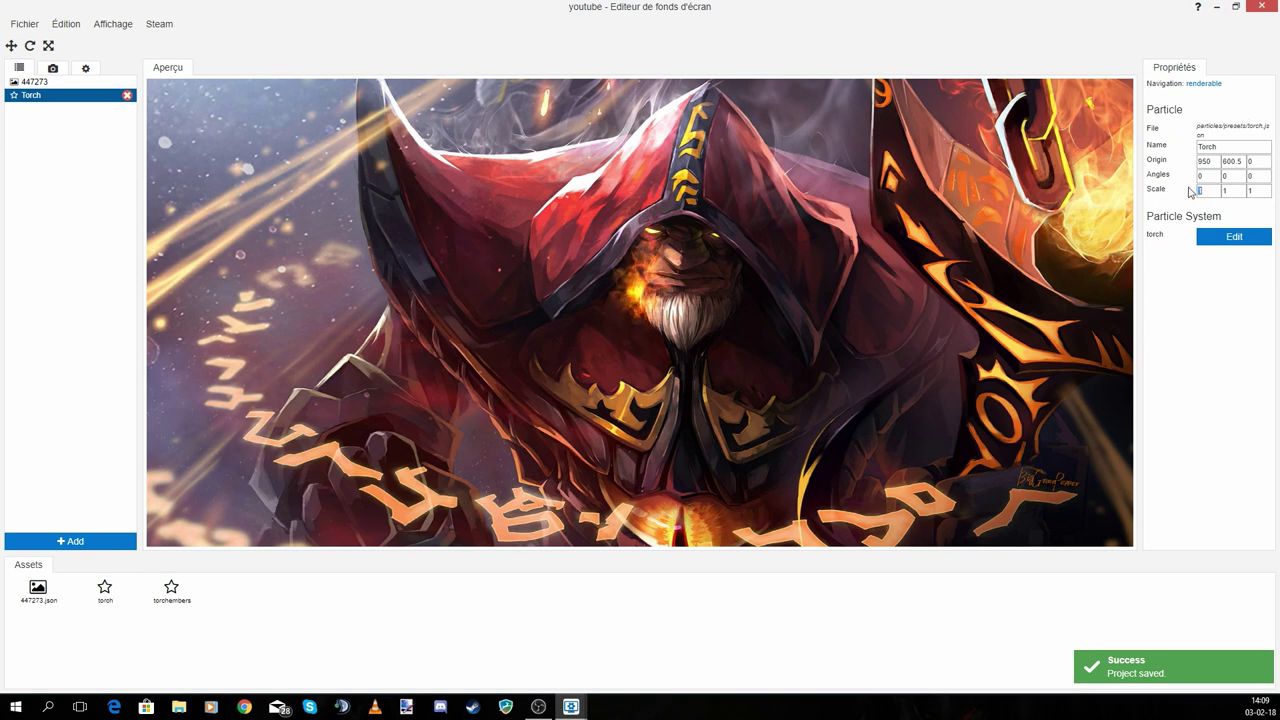
- Set the Torch particle's scale to 2 on all three axes and save the project
type("2")
key("Tab")
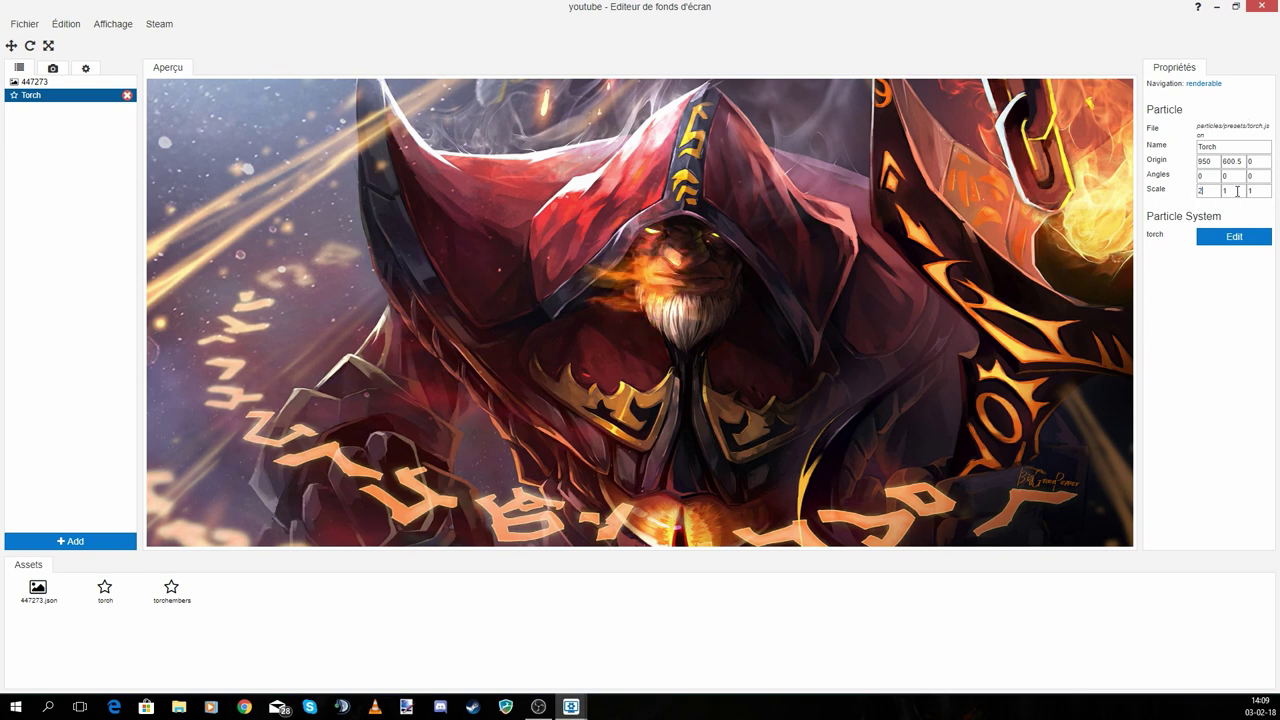
type("2")
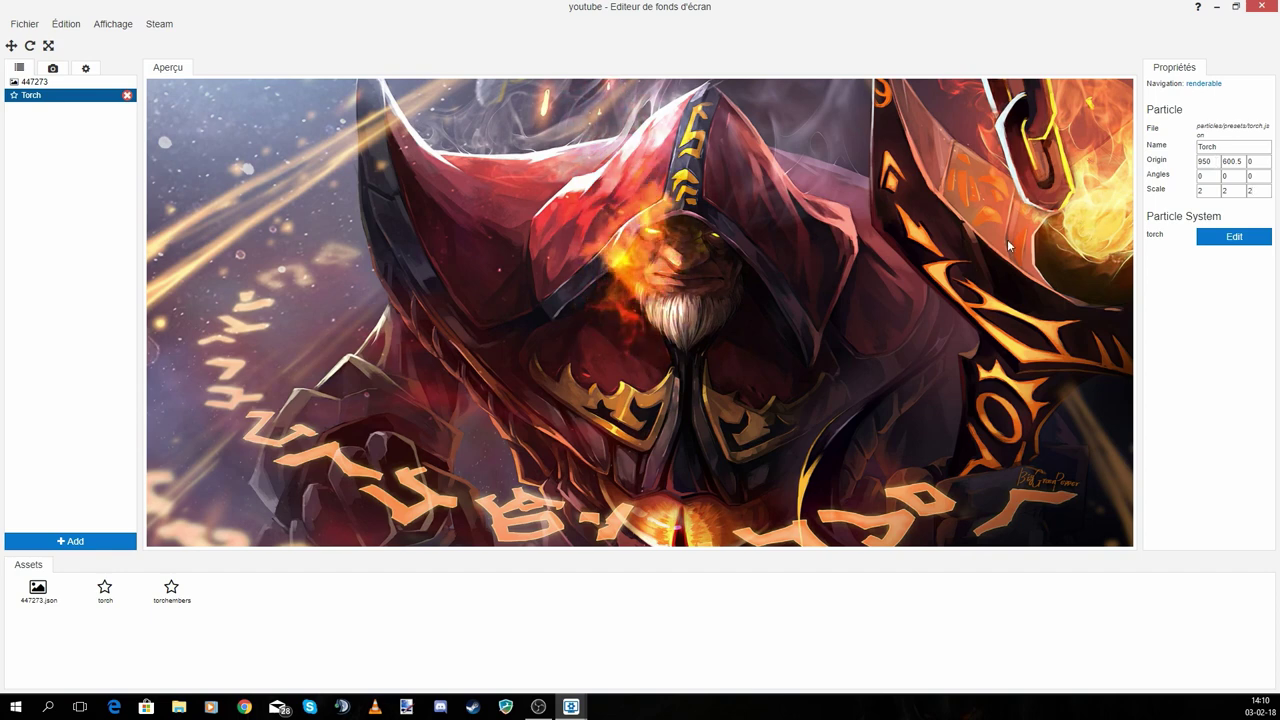
key("ctrl+s")
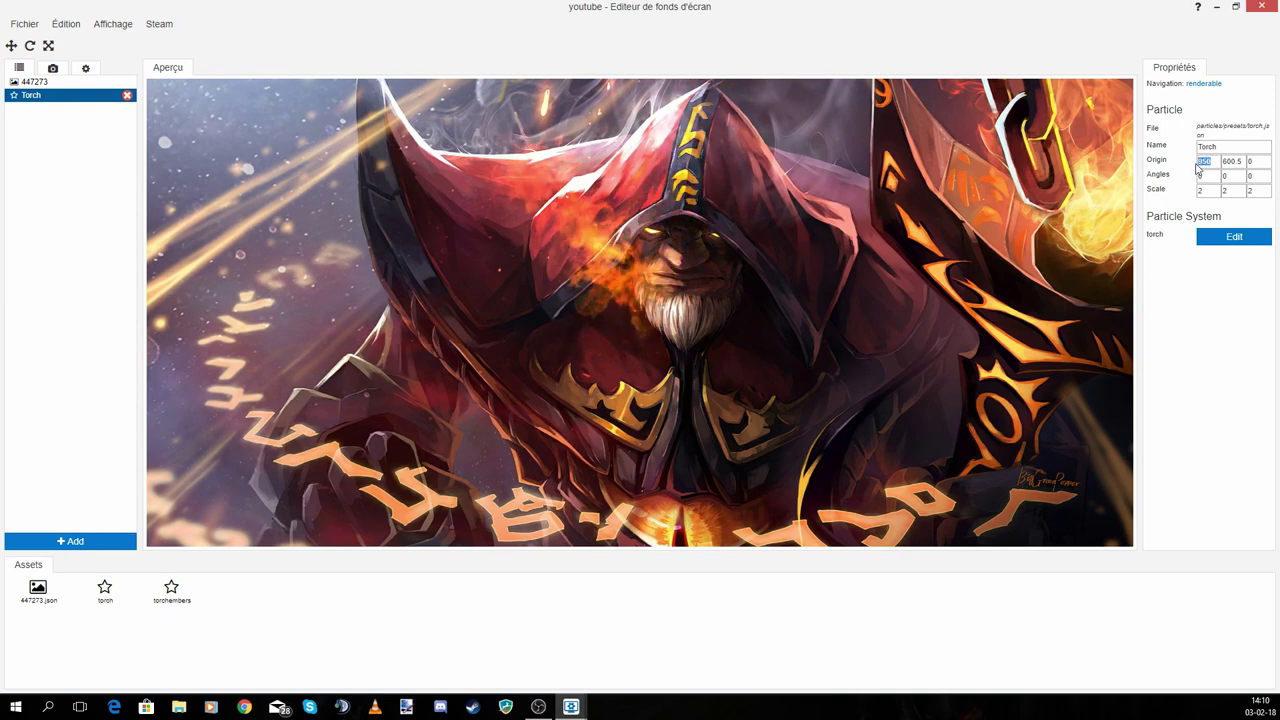
- Move the Torch particle onto the fireball in the image by setting its origin to X 1800 and Y 700
type("1700")
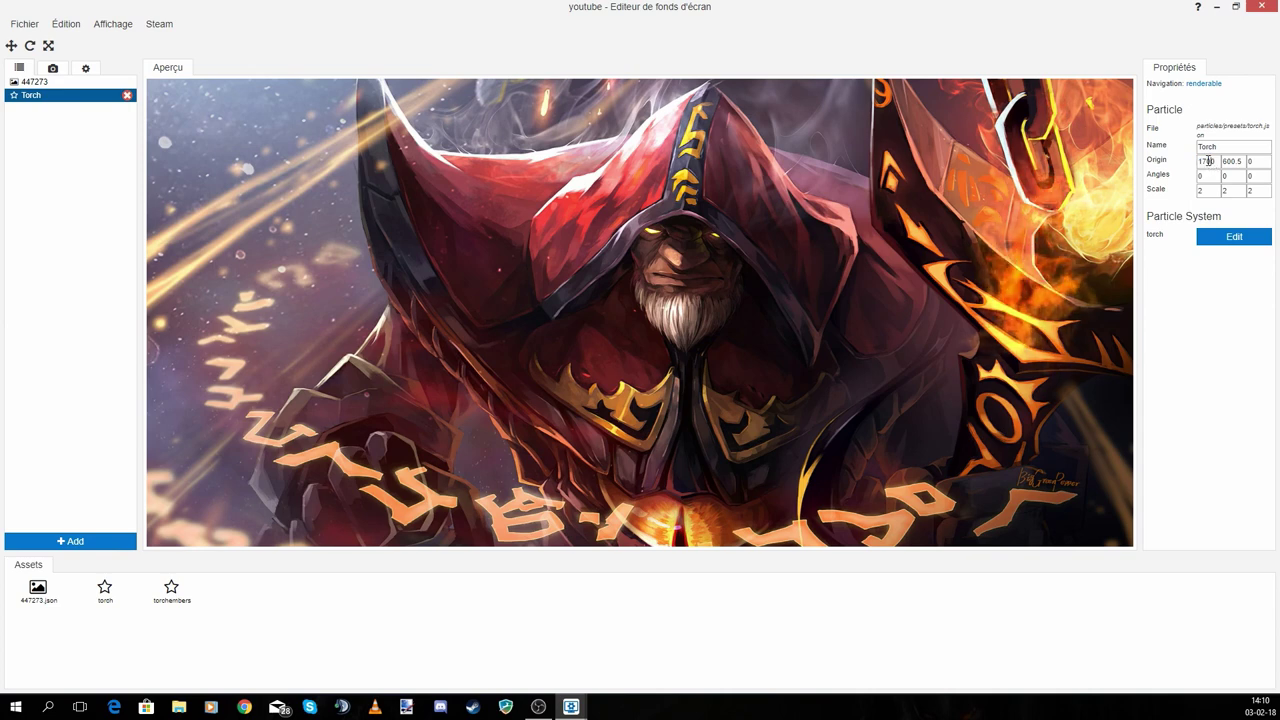
key("ctrl+s")
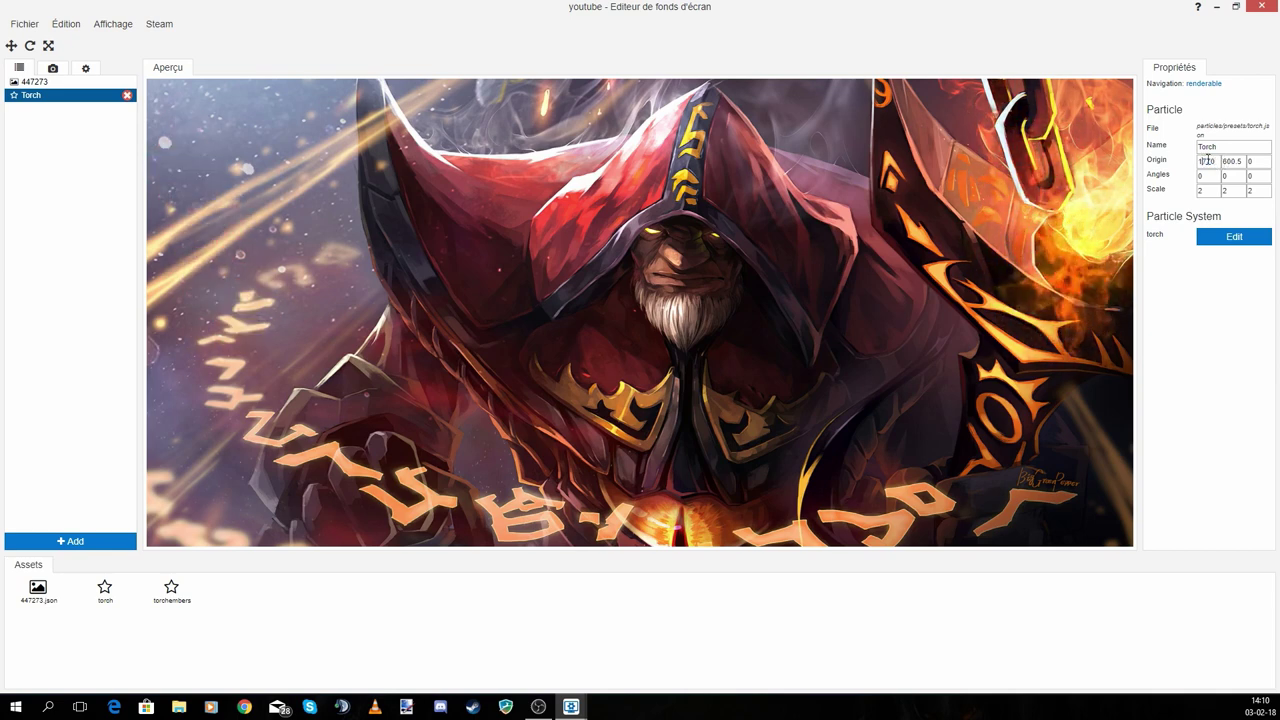
type("1800")
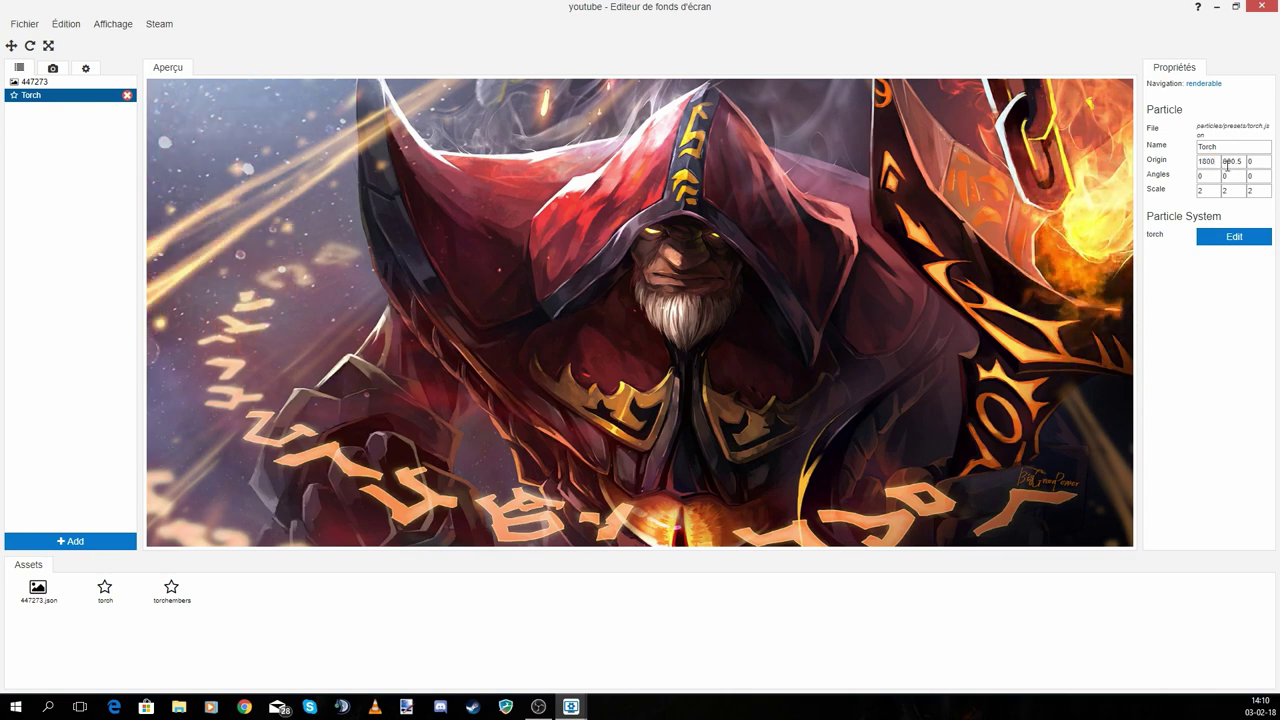
type("700")
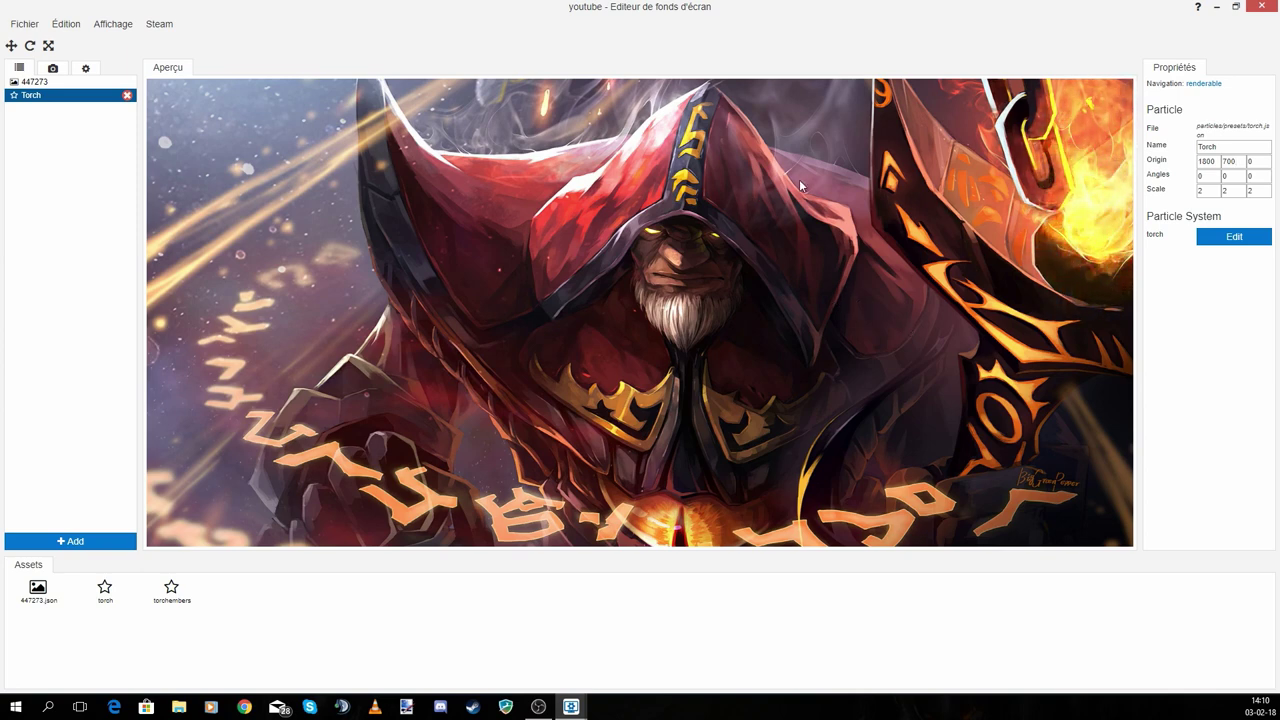
- Add the Smoke preset in its Ash variant with an X origin of 200 and save the project
left_click(72, 541)
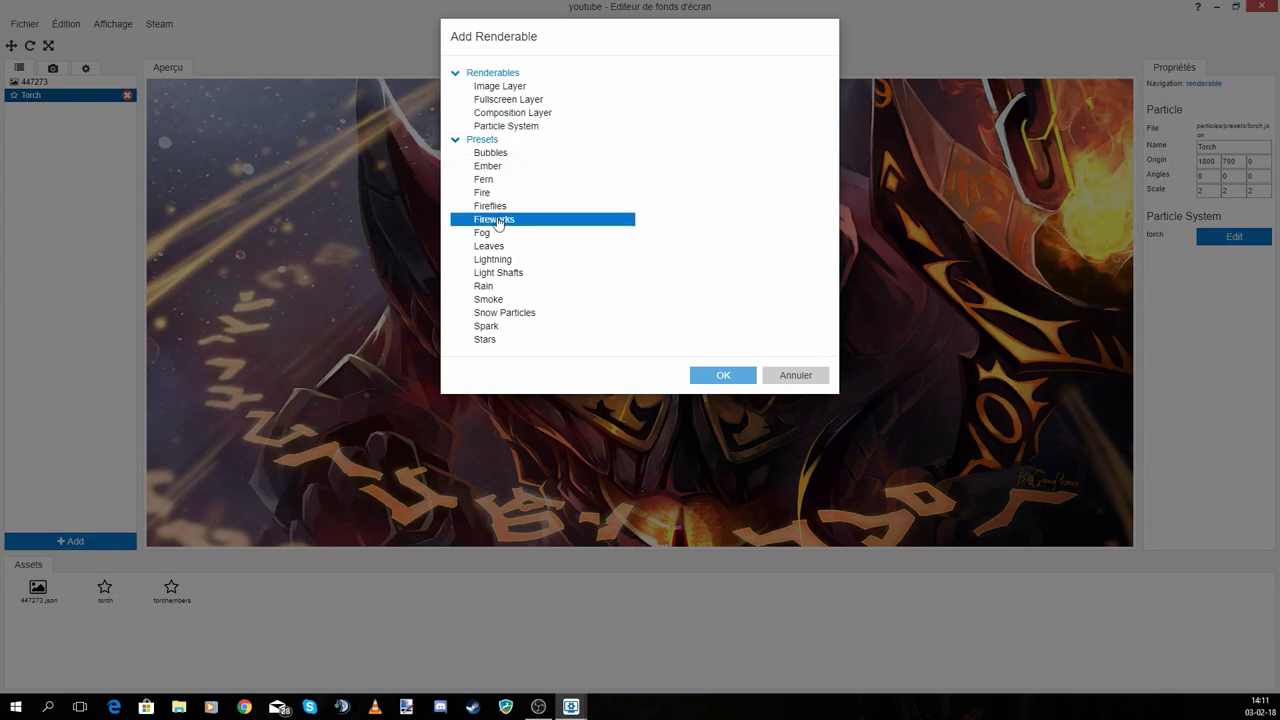
left_click(509, 300)
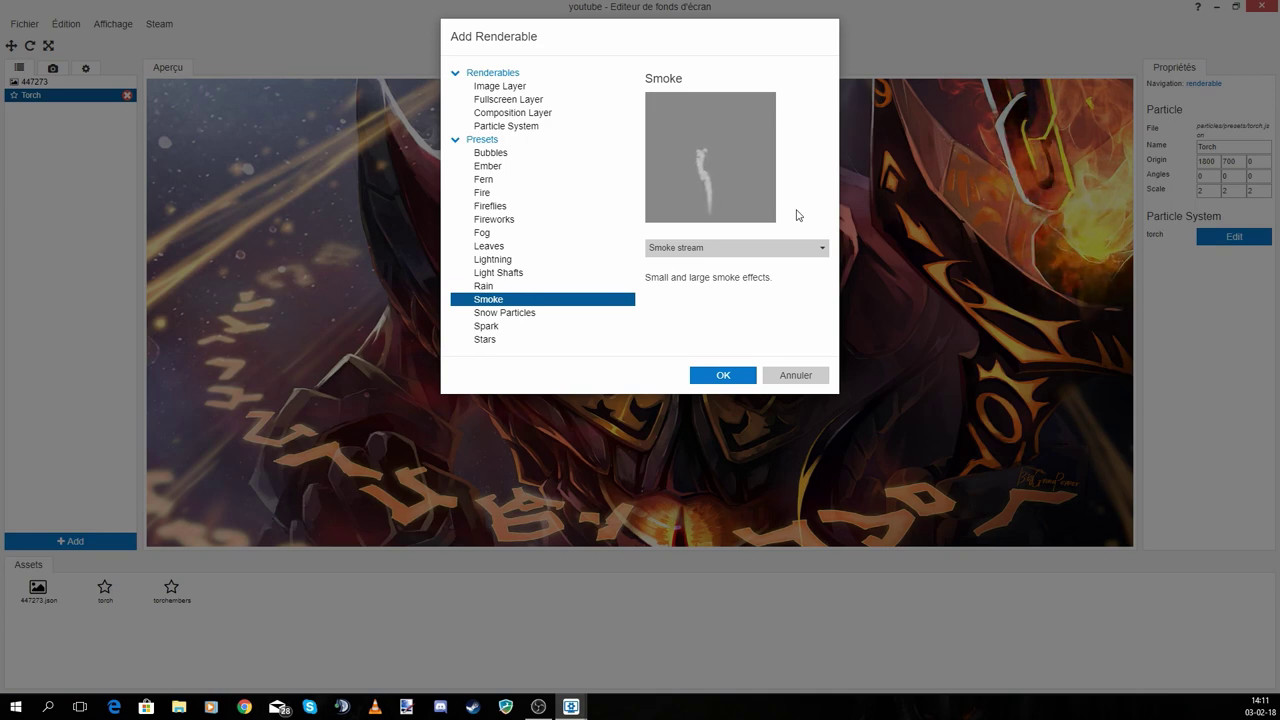
left_click(817, 248)
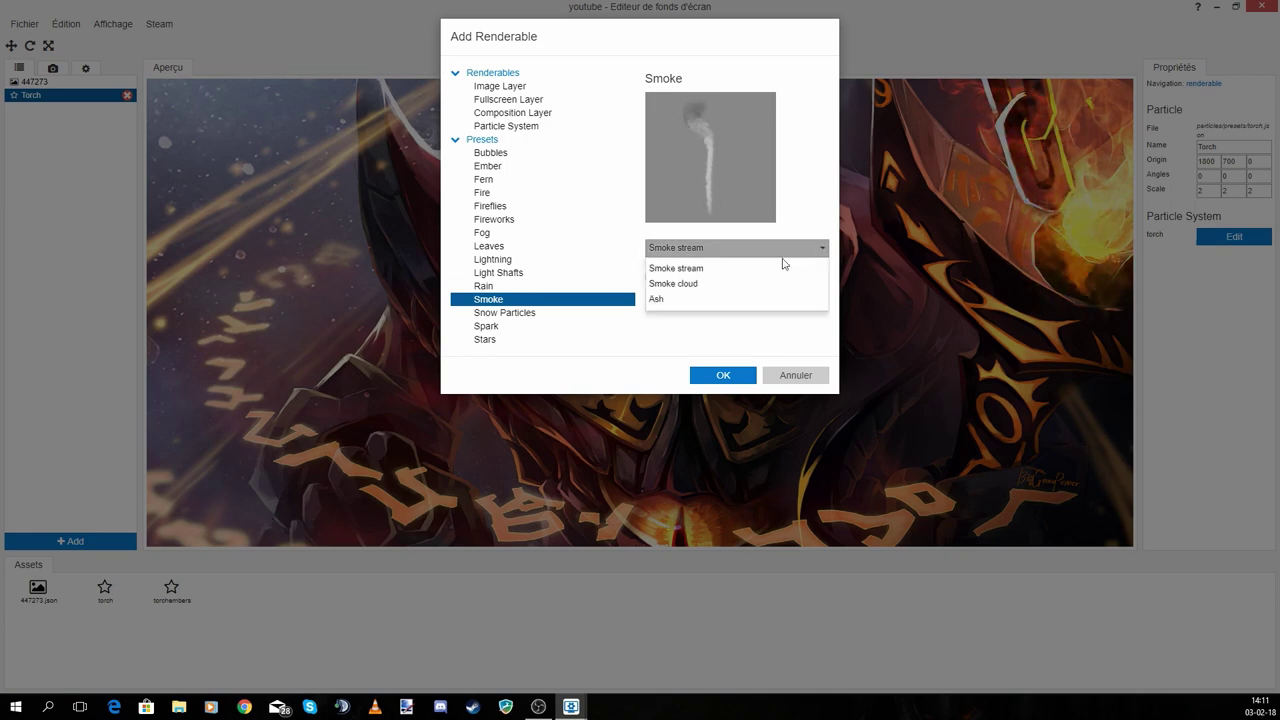
left_click(674, 284)
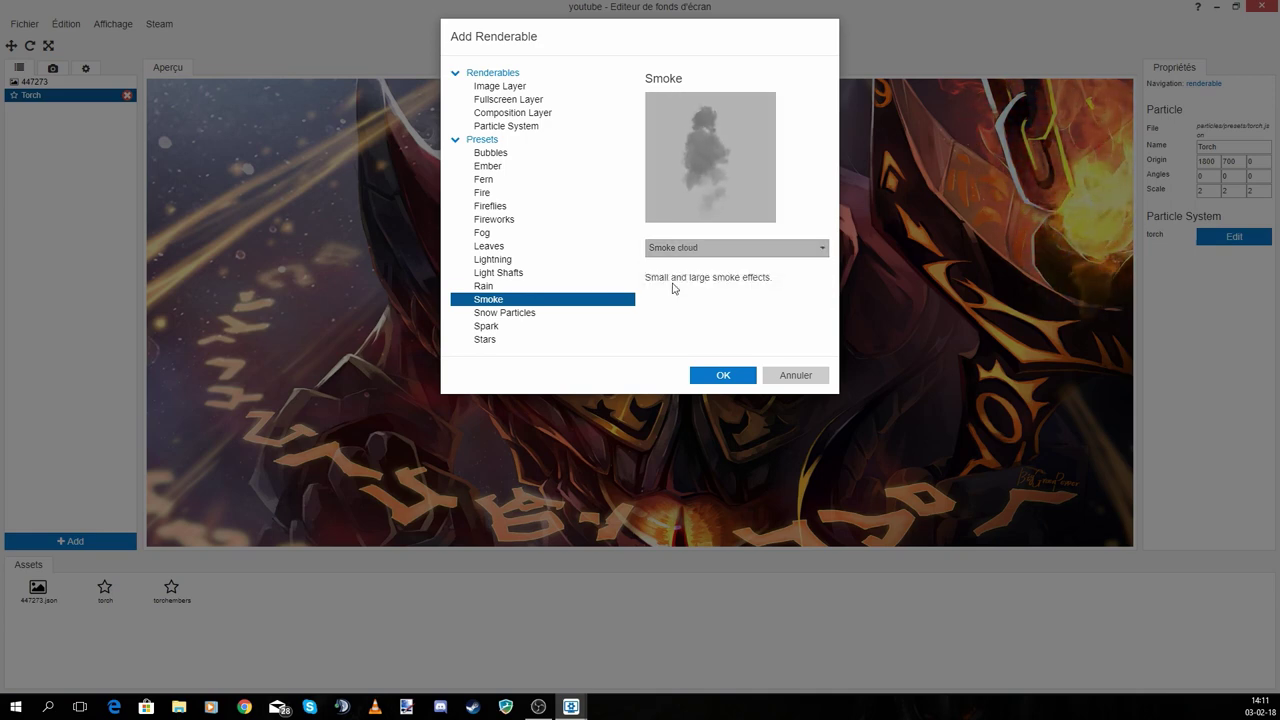
left_click(752, 248)
left_click(659, 302)
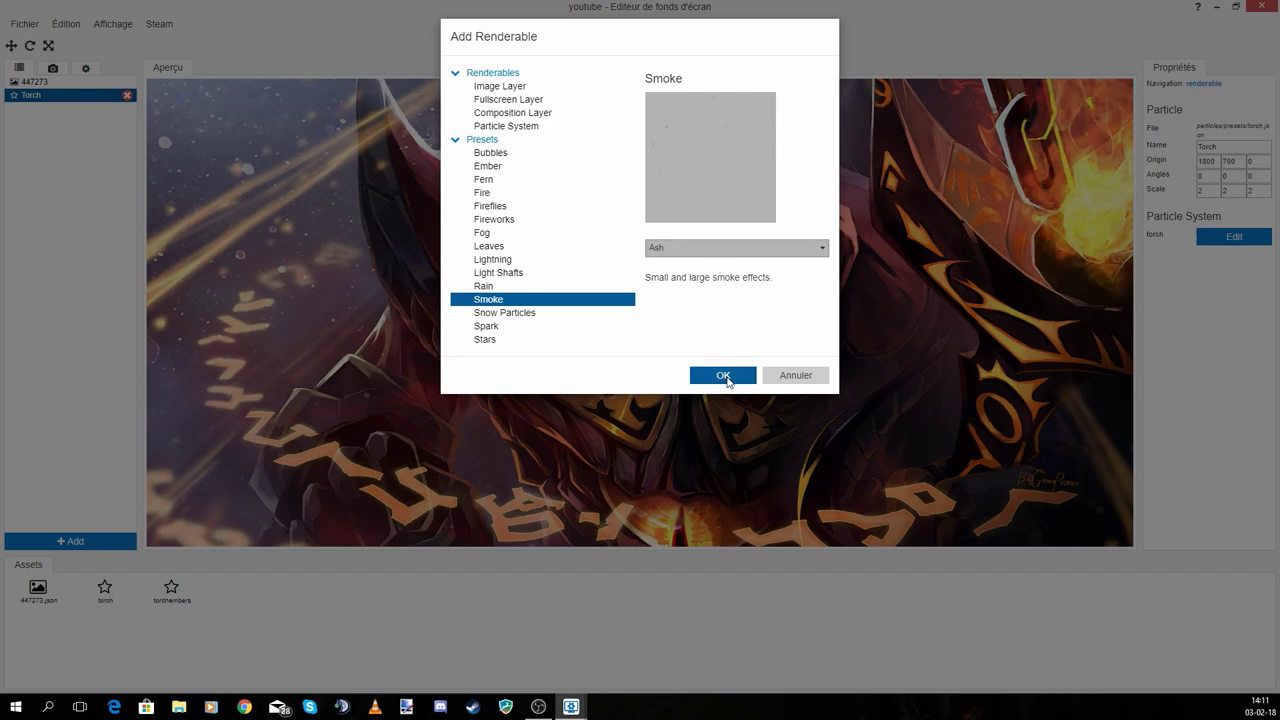
left_click(728, 376)
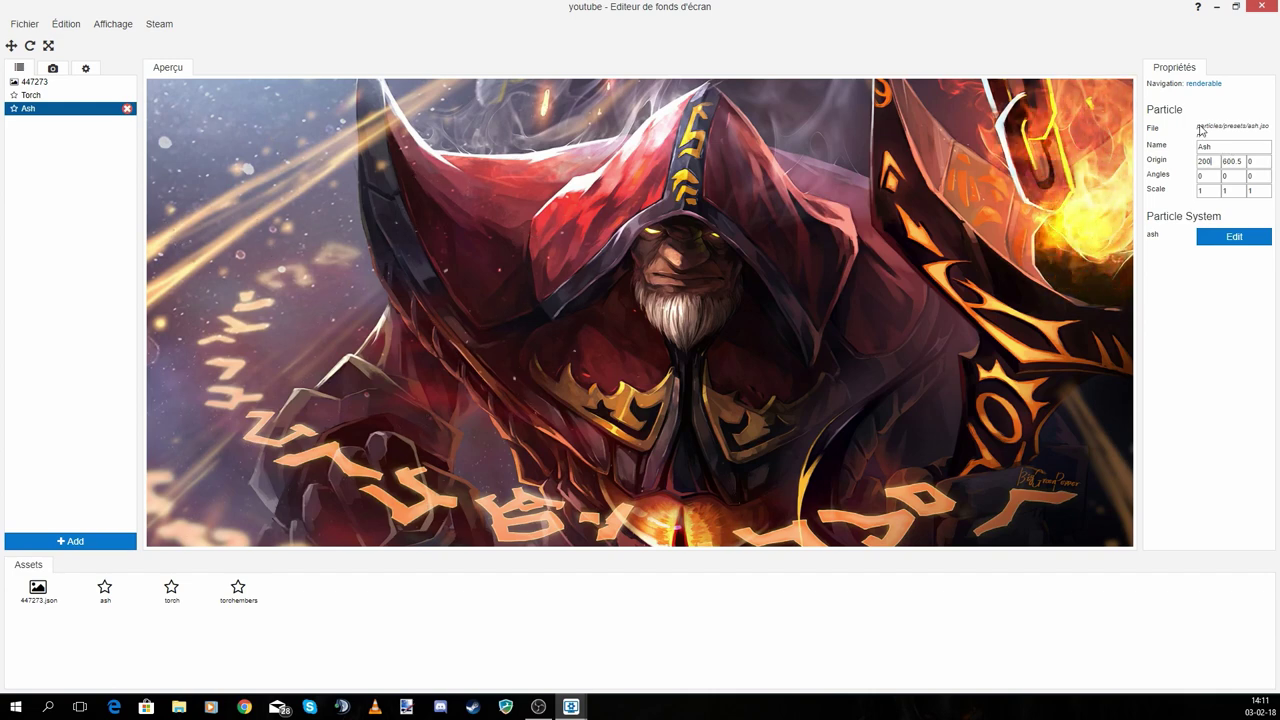
key("ctrl+s")
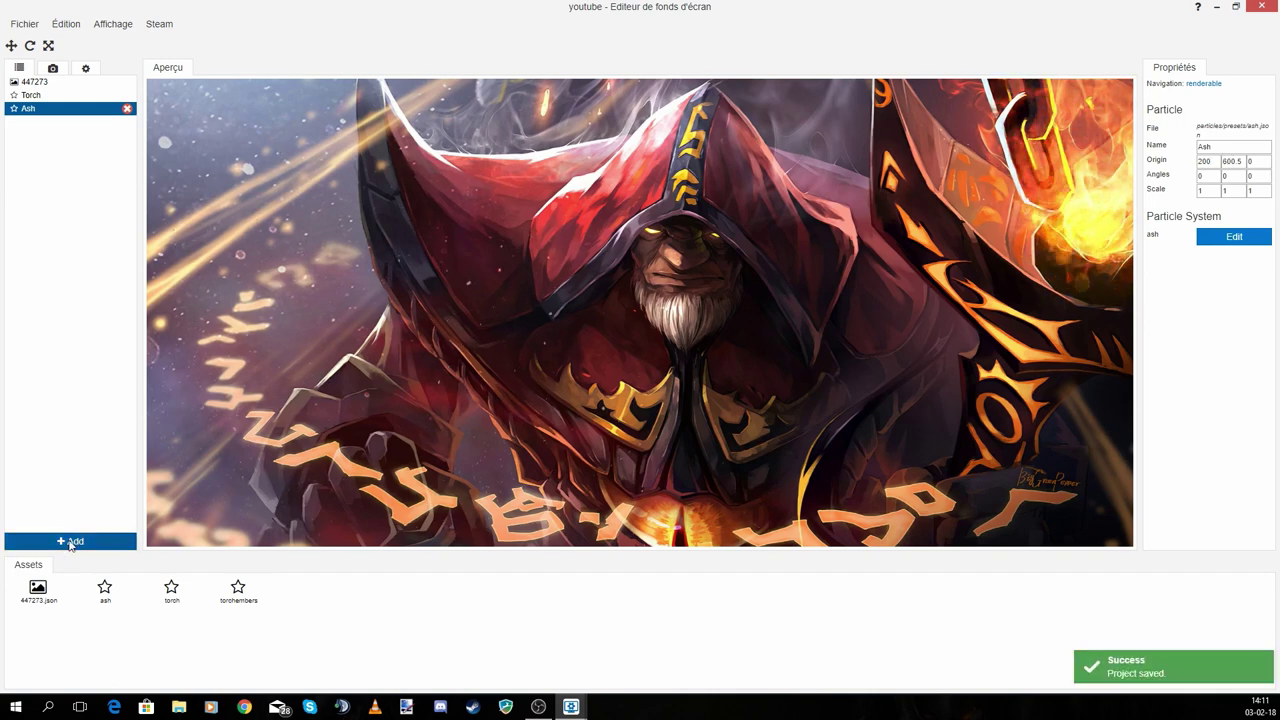
- Compare the Fog preset's variants and add Fog 1 to the scene
left_click(70, 541)
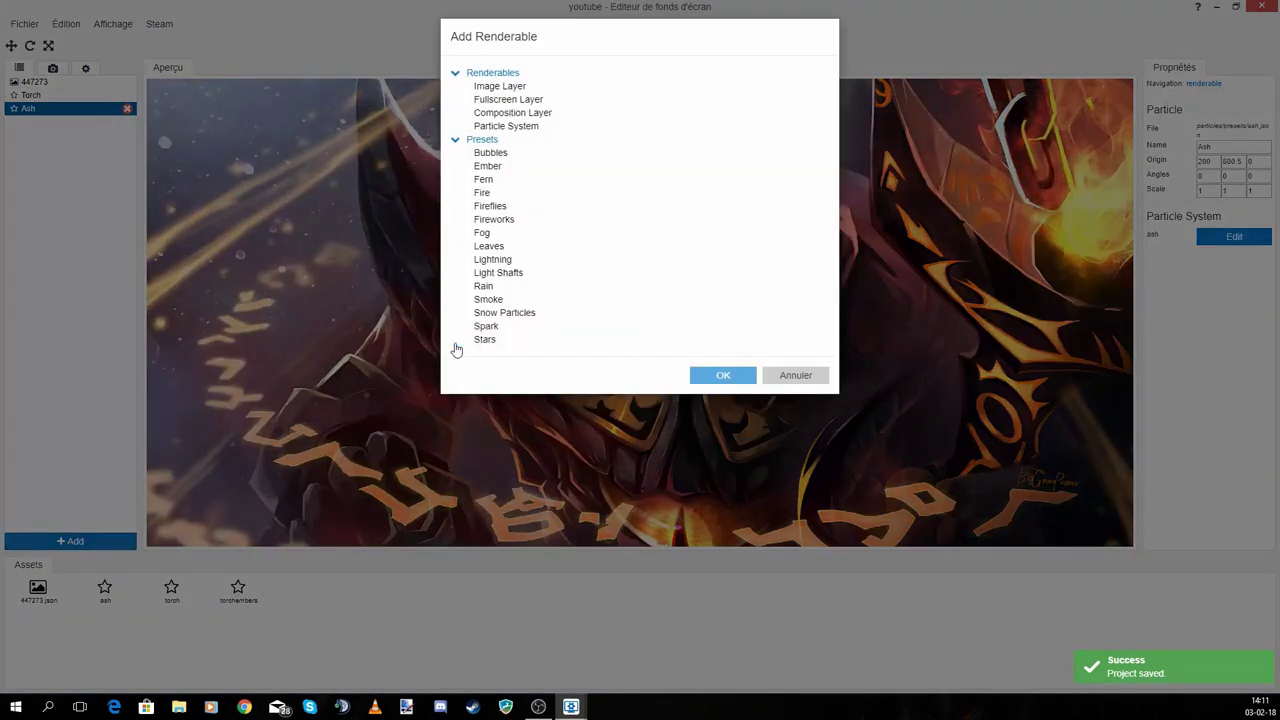
left_click(518, 234)
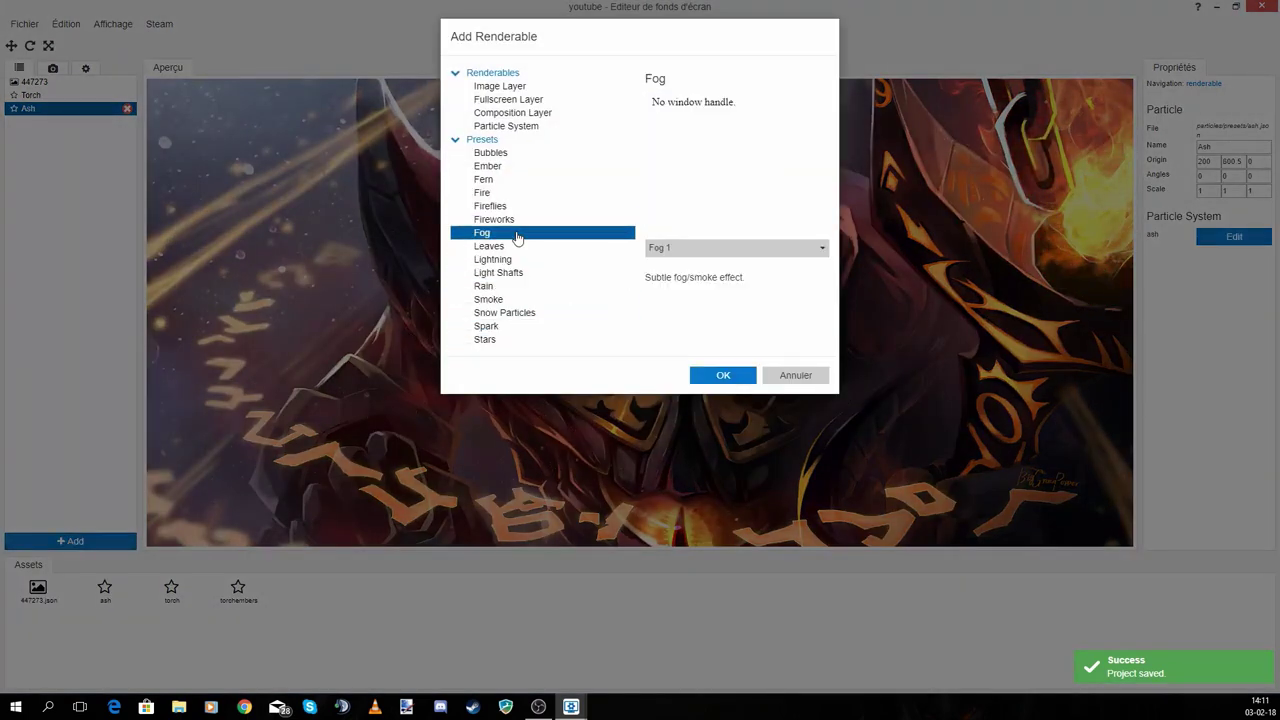
left_click(826, 249)
left_click(663, 285)
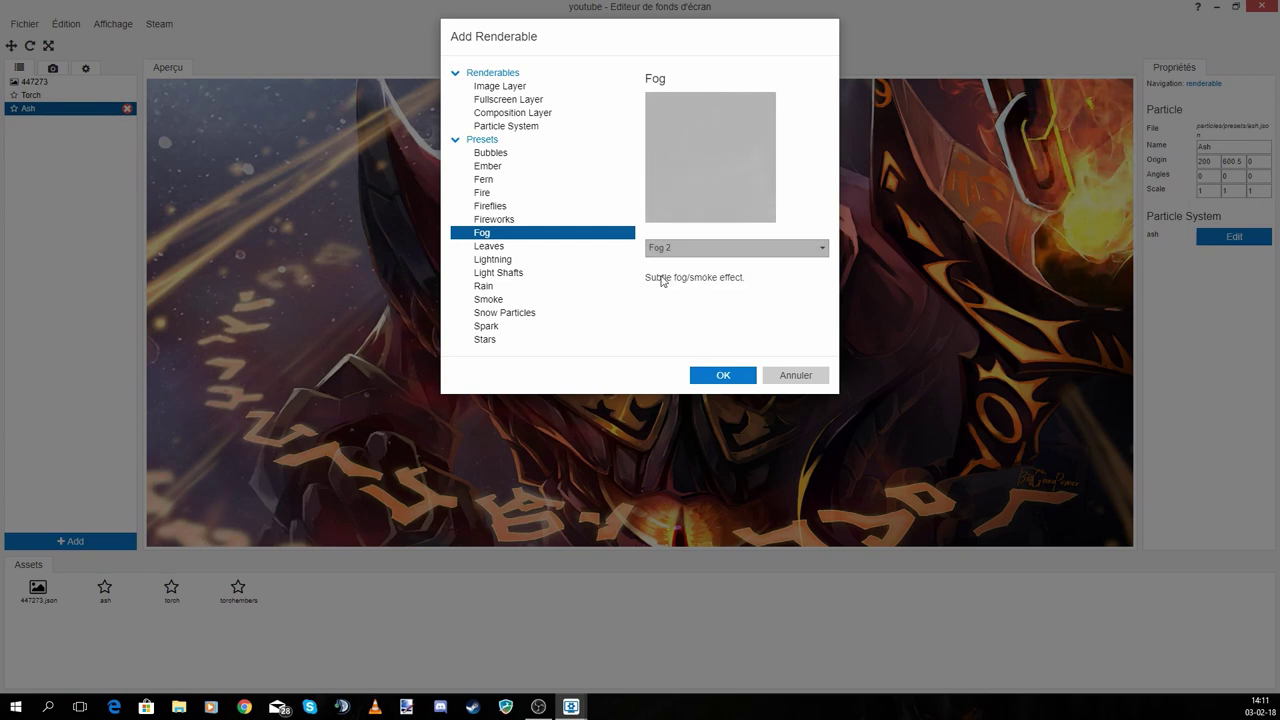
left_click(660, 255)
left_click(663, 267)
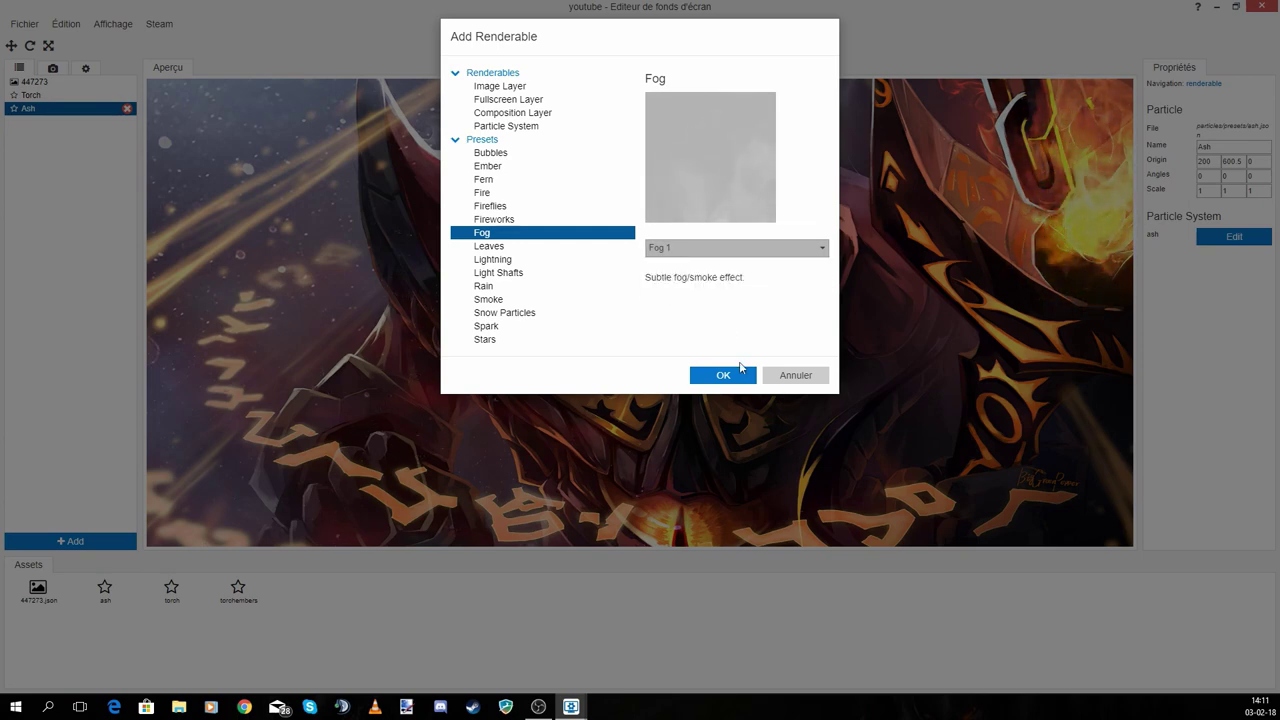
left_click(726, 376)
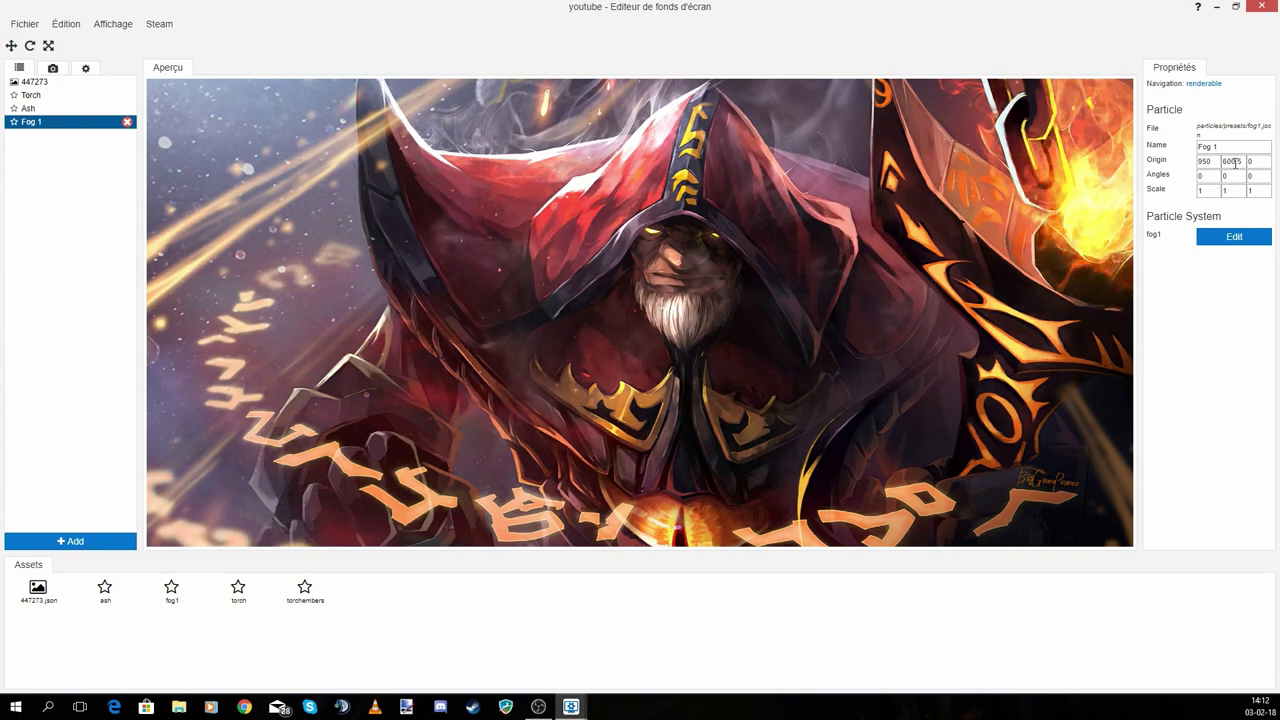
- Set the Fog 1 particle's Y origin to 1000 after trying 900, and close the wallpaper editor with the project saved
left_click_drag(1242, 161, 1229, 162)
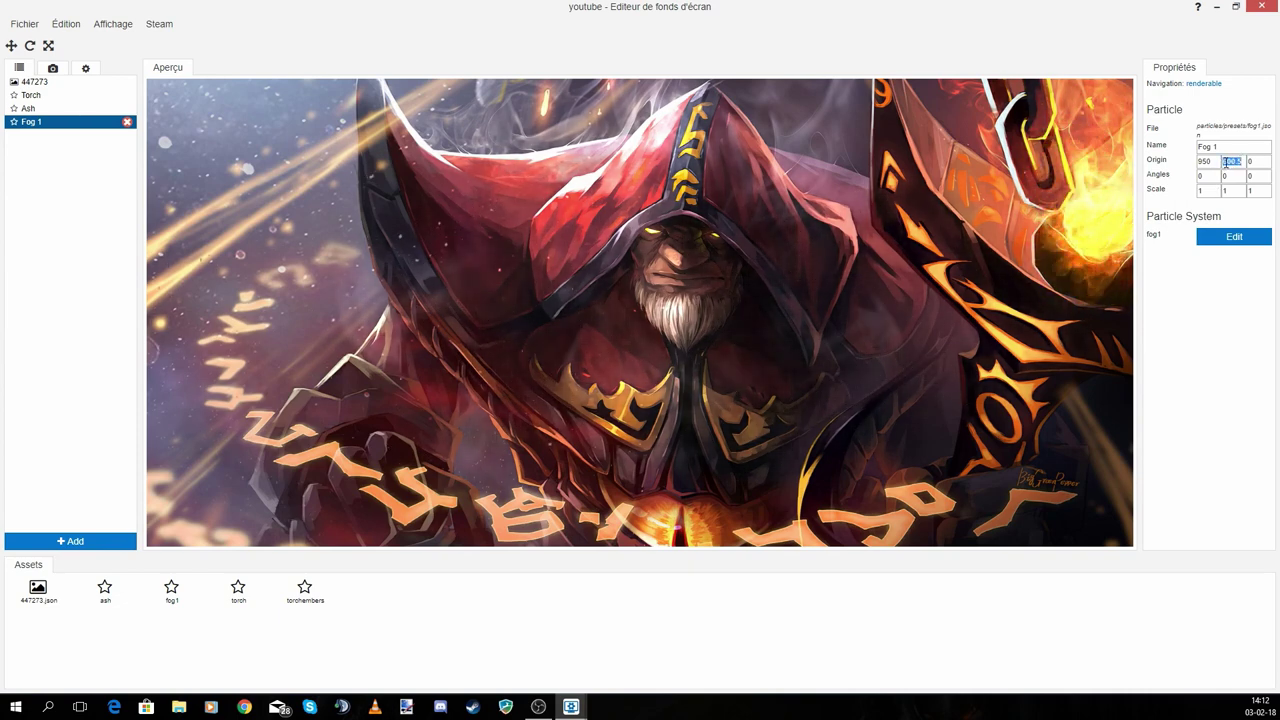
type("00")
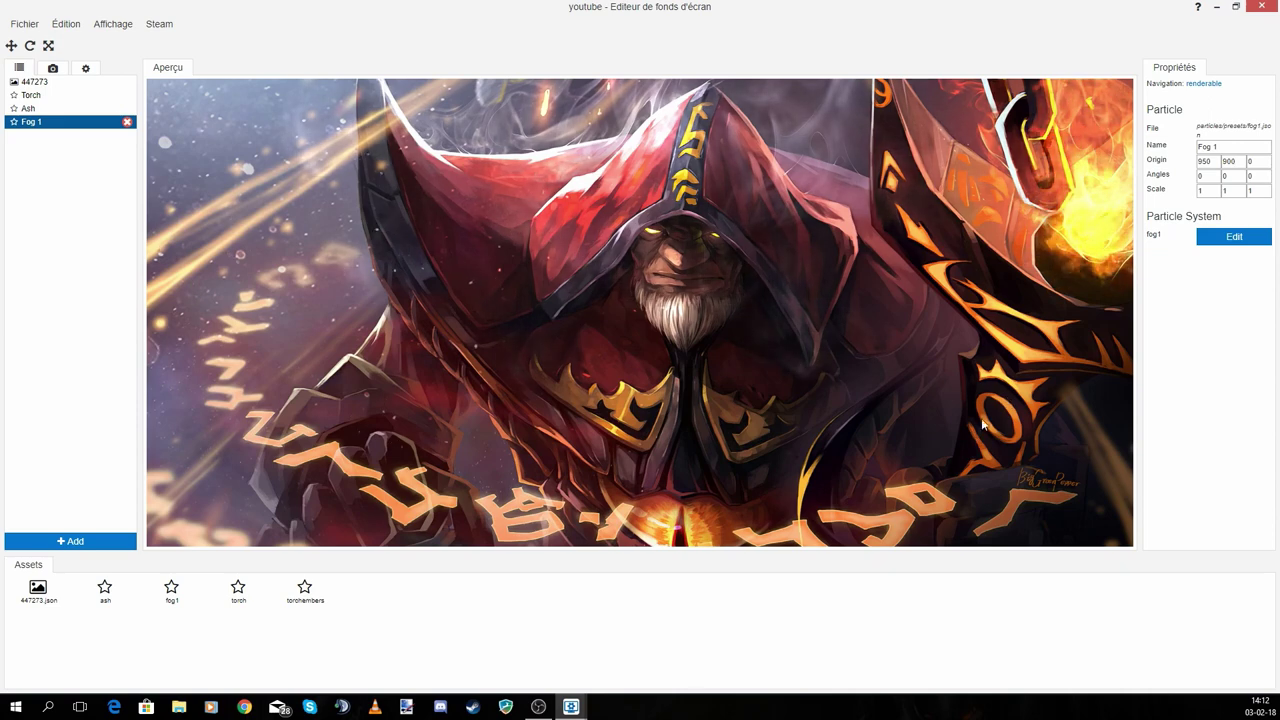
double_click(1232, 161)
type("1000")
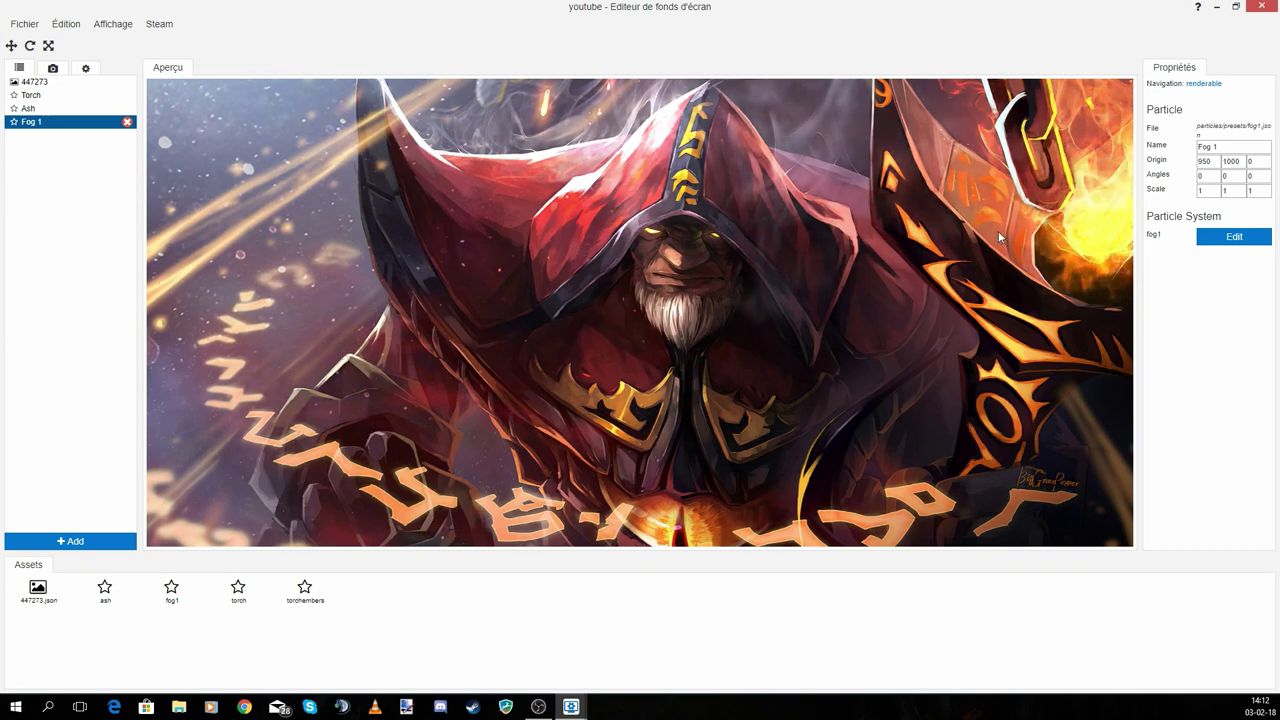
key("ctrl+s")
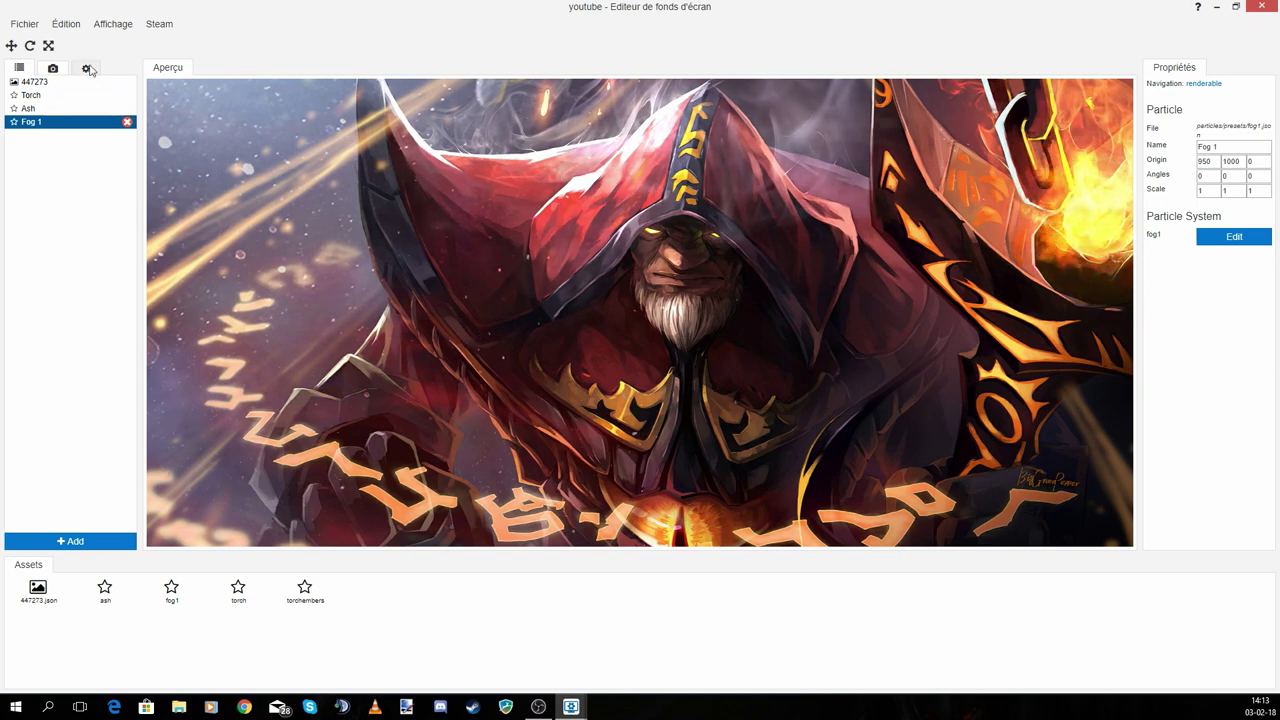
left_click(50, 95, "ctrl")
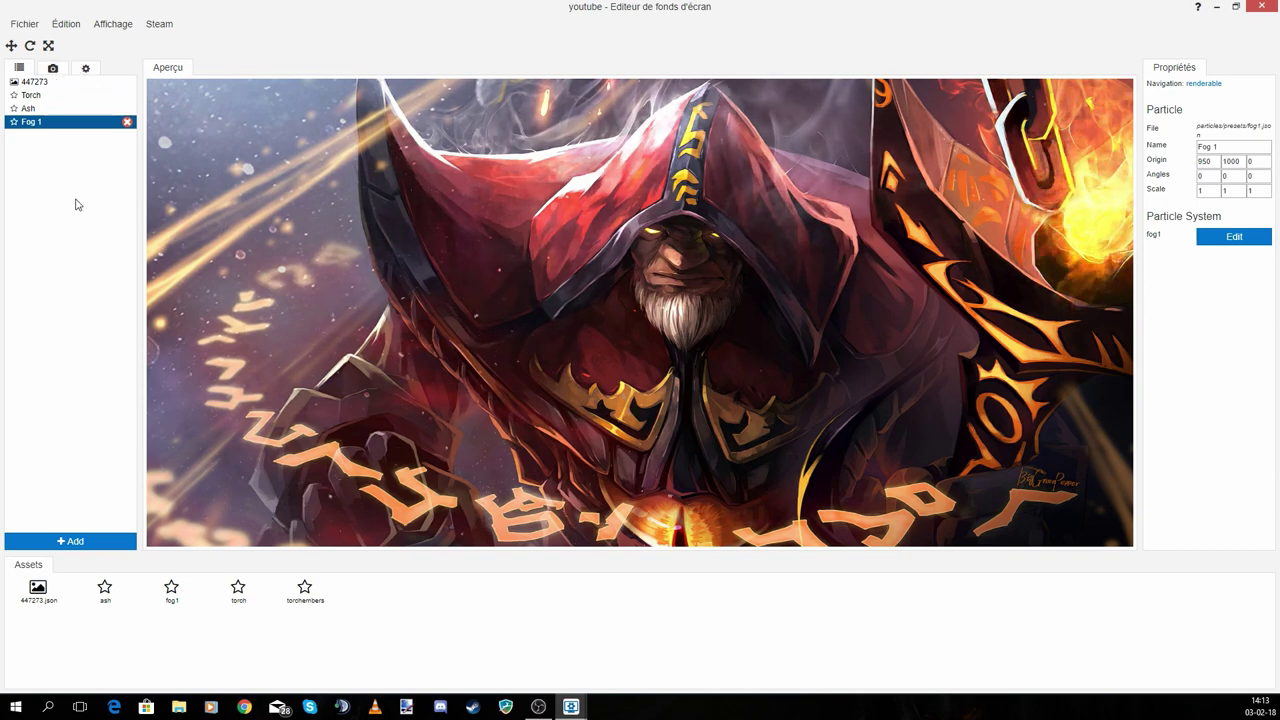
left_click(1262, 6)
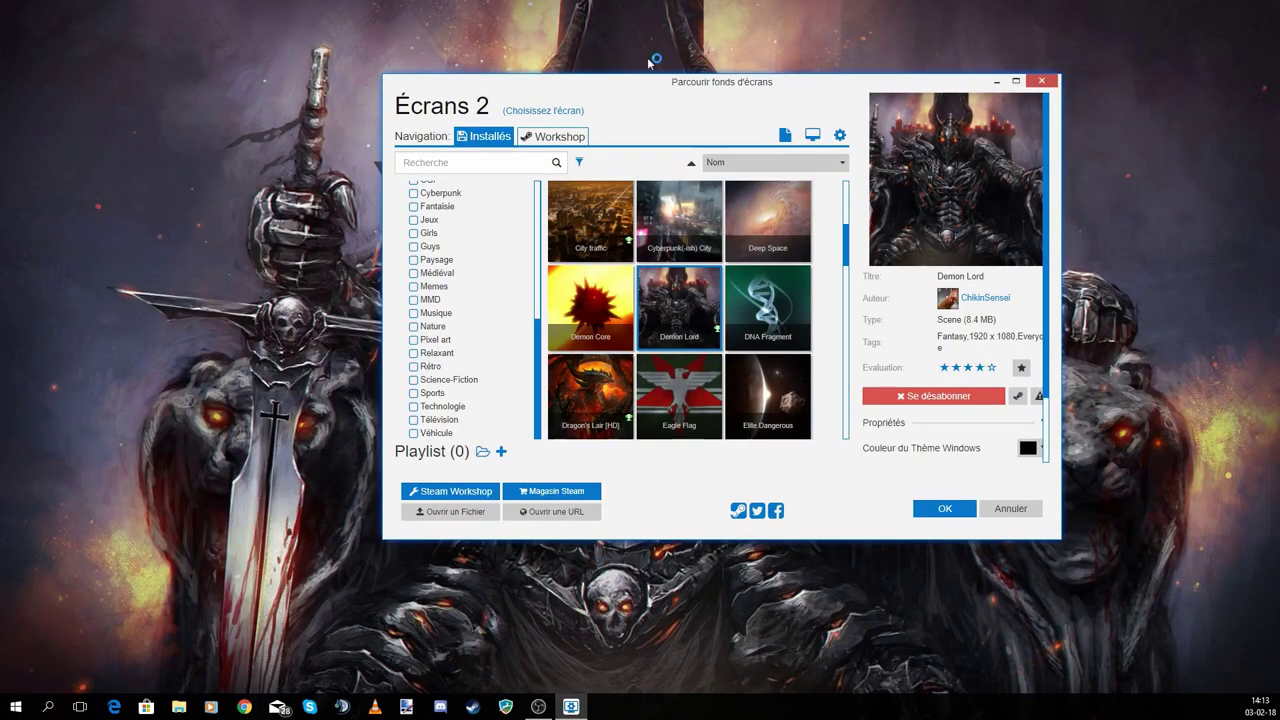
- Browse the installed wallpapers and apply PCB City as the desktop wallpaper
scroll(754, 305, "down", 1)
scroll(754, 305, "down", 4)
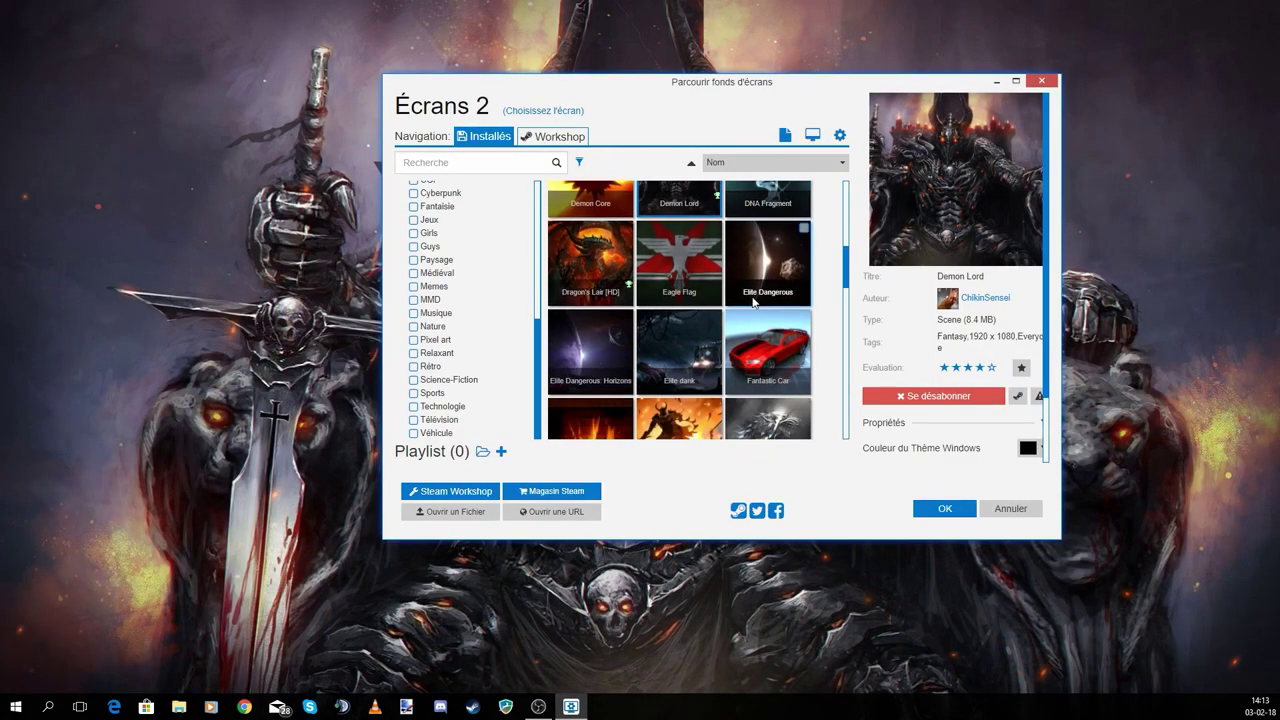
scroll(754, 302, "down", 1)
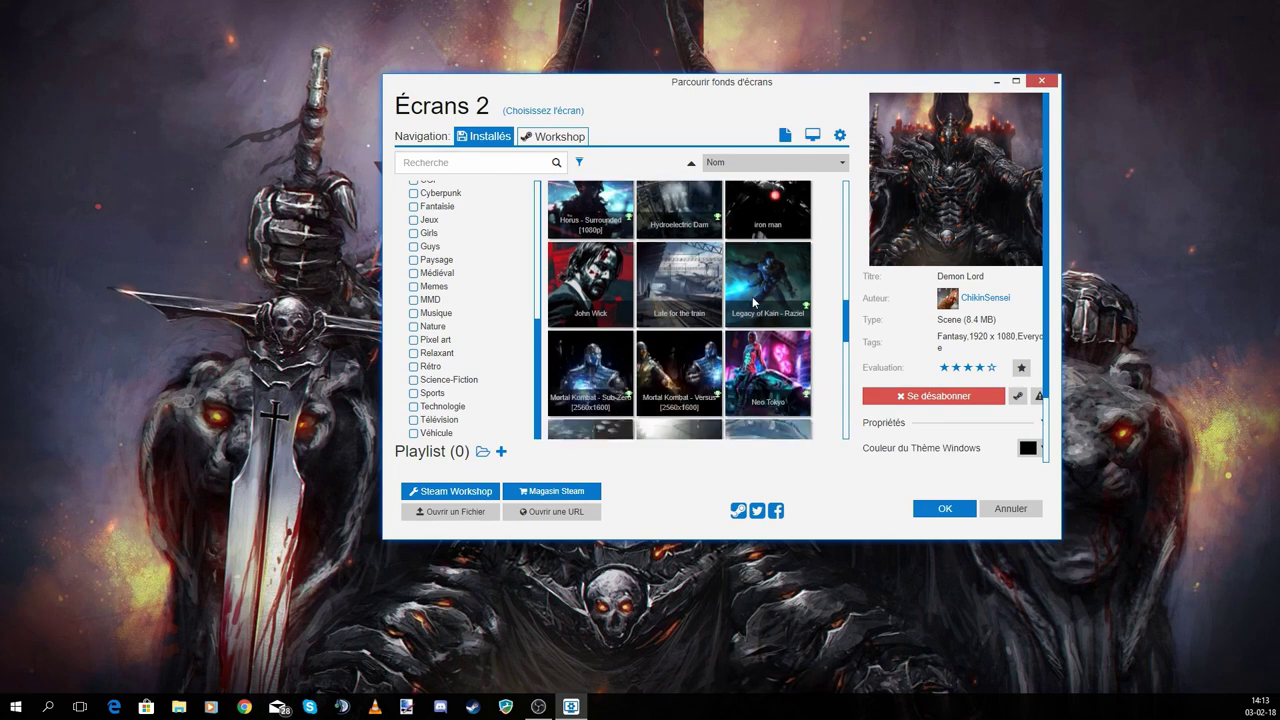
scroll(754, 302, "down", 5)
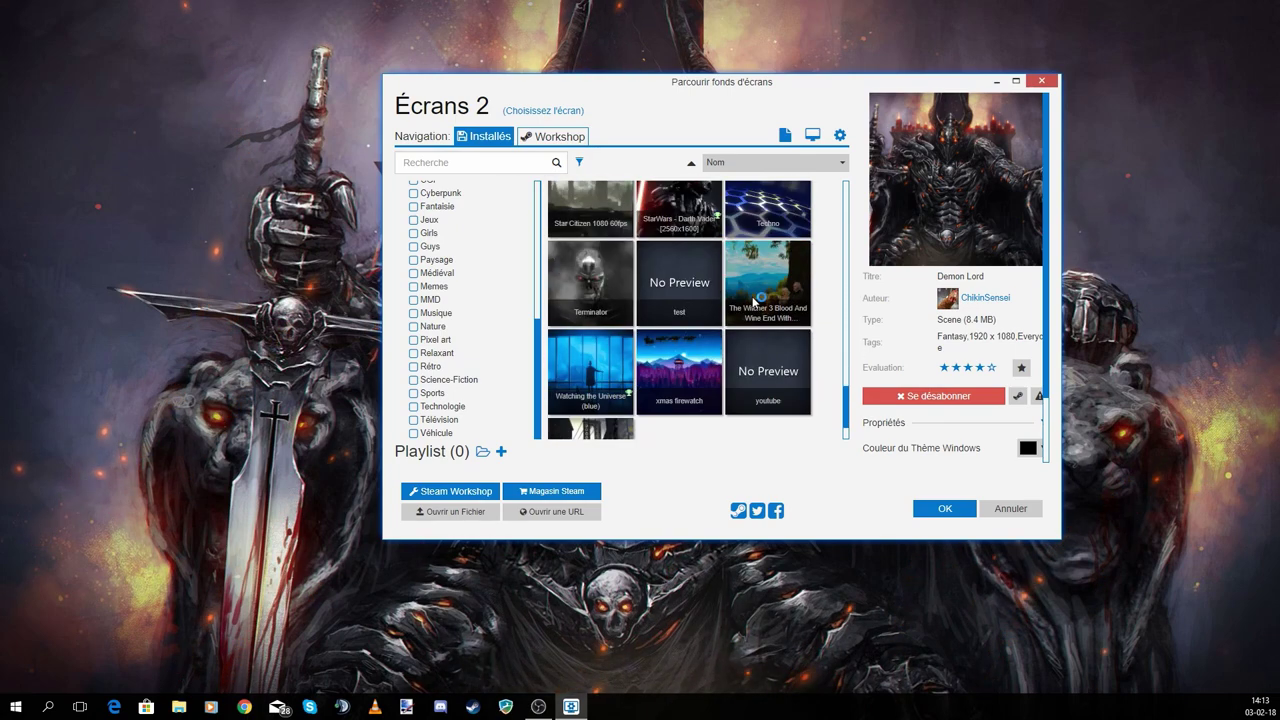
scroll(754, 300, "down", 2)
scroll(754, 298, "up", 3)
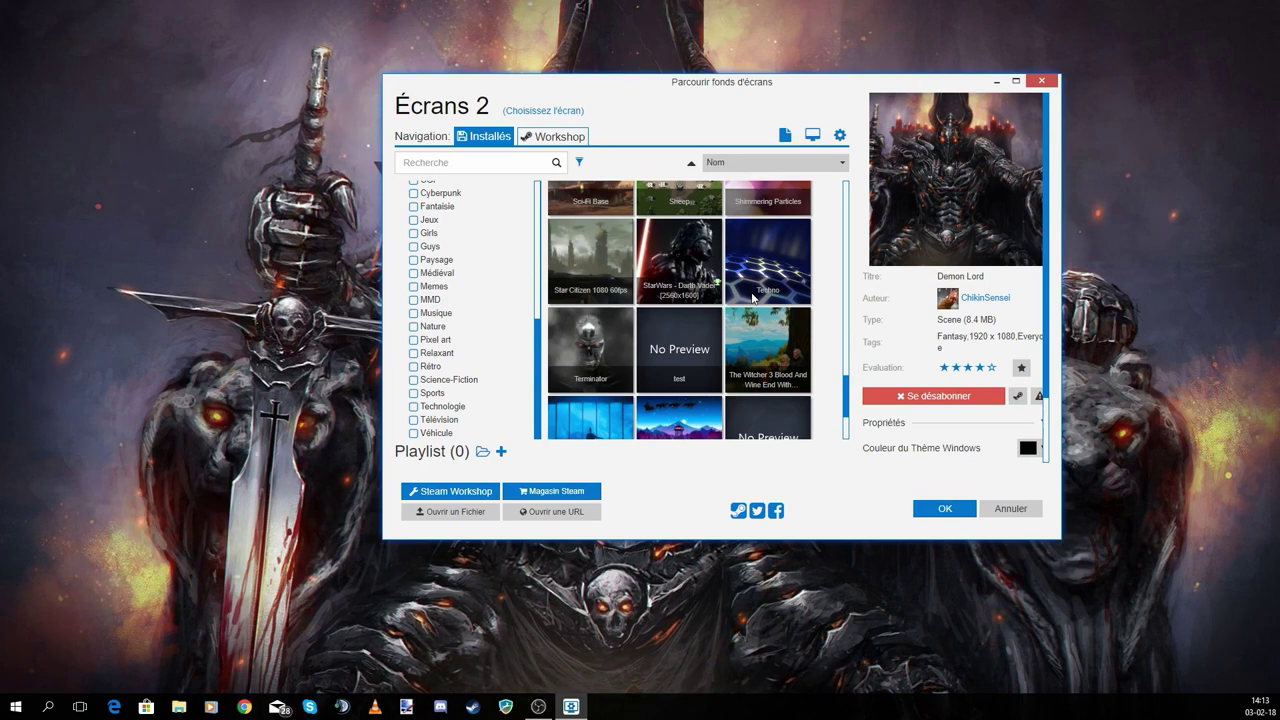
scroll(754, 297, "up", 2)
scroll(754, 296, "up", 1)
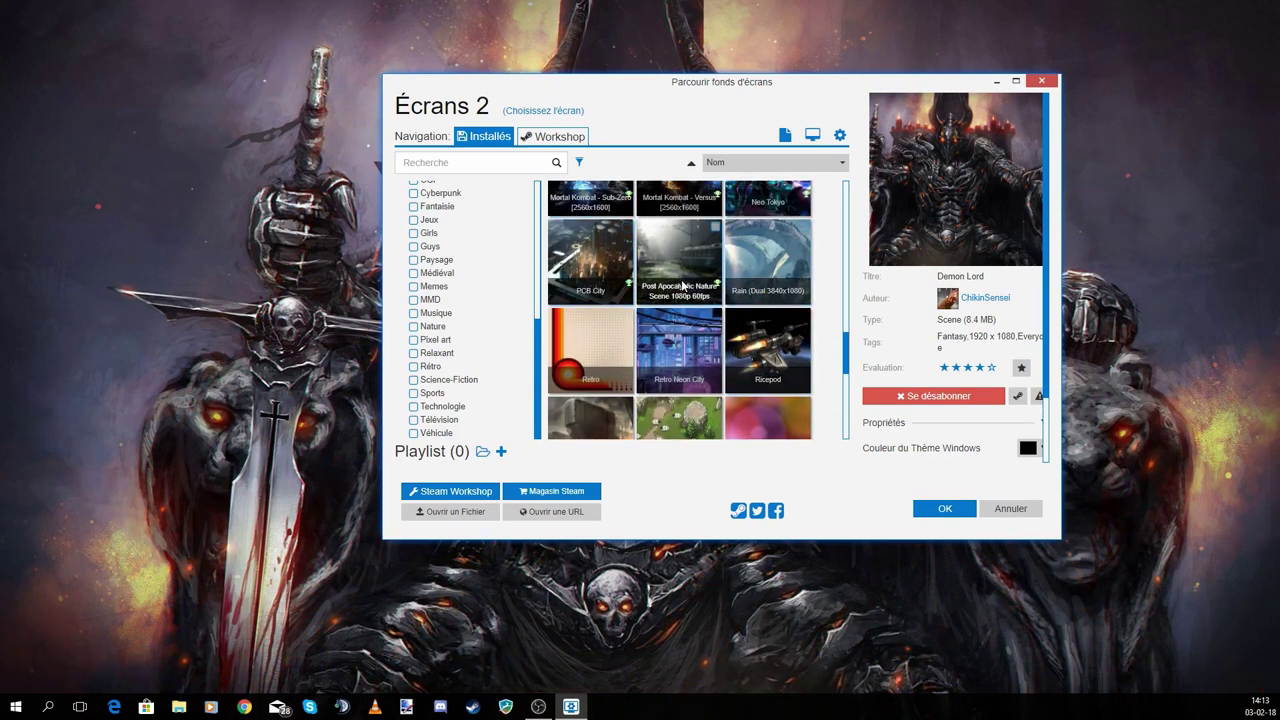
scroll(683, 285, "up", 1)
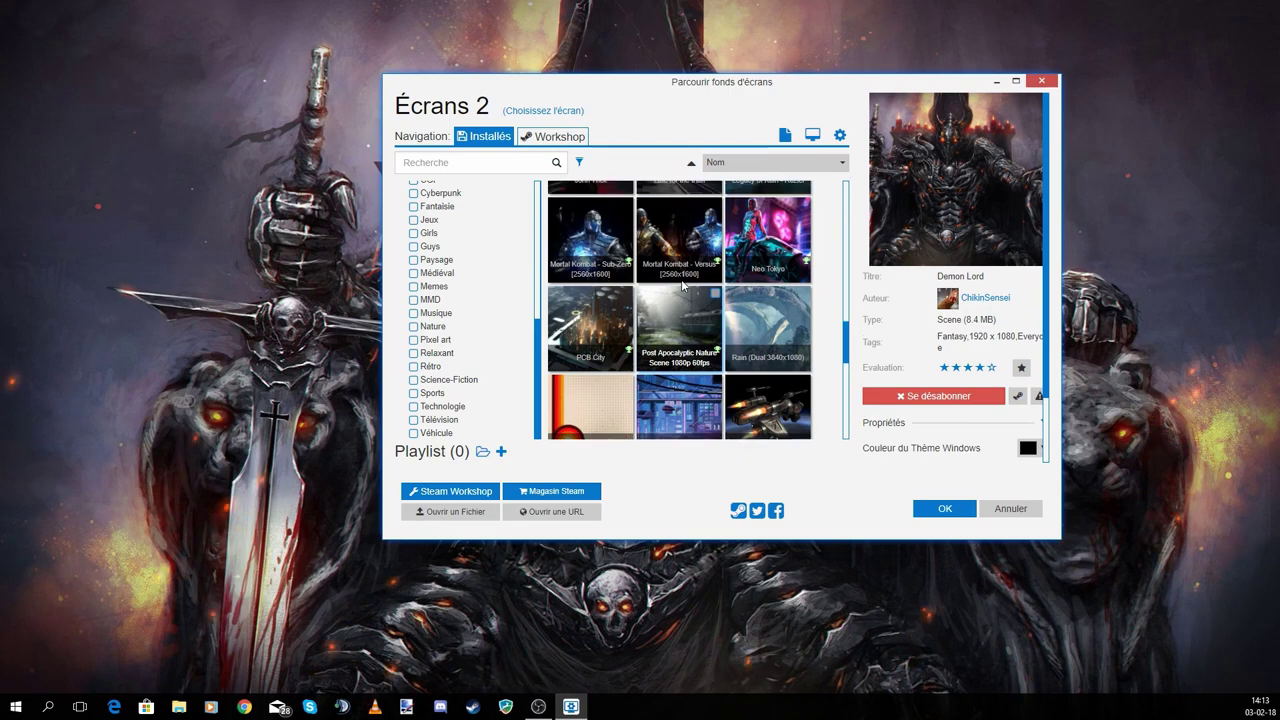
double_click(590, 330)
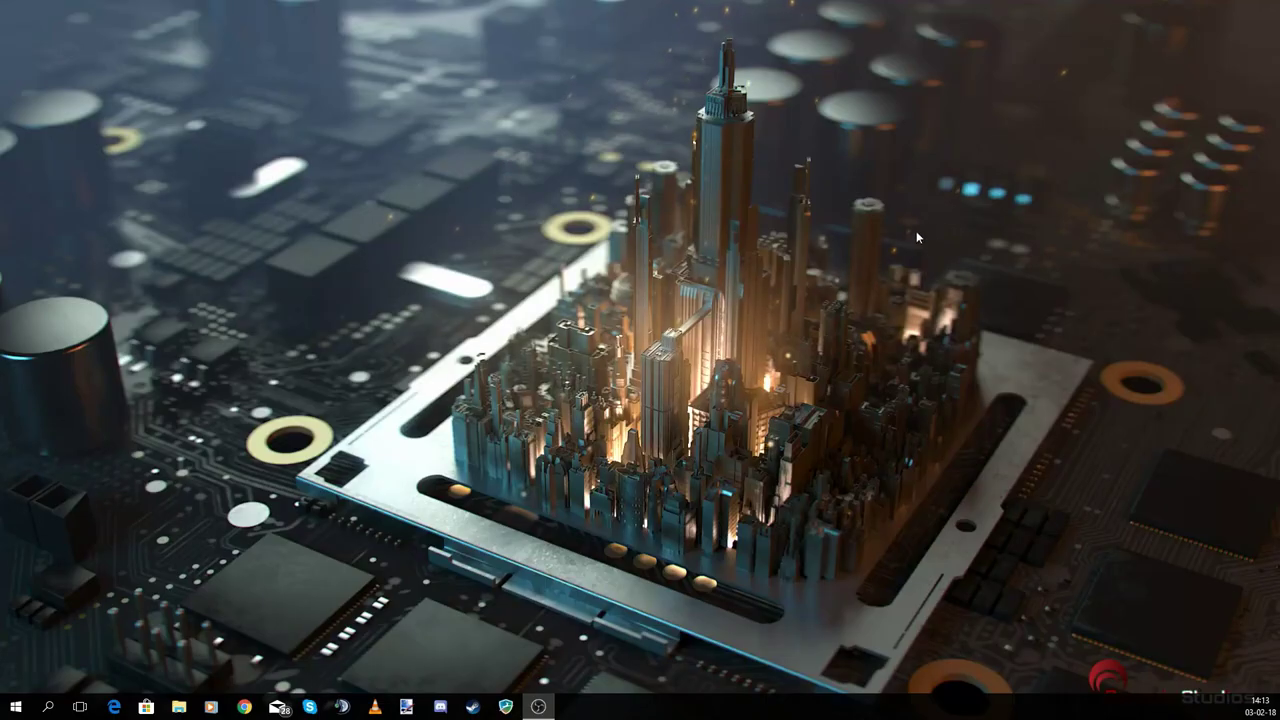